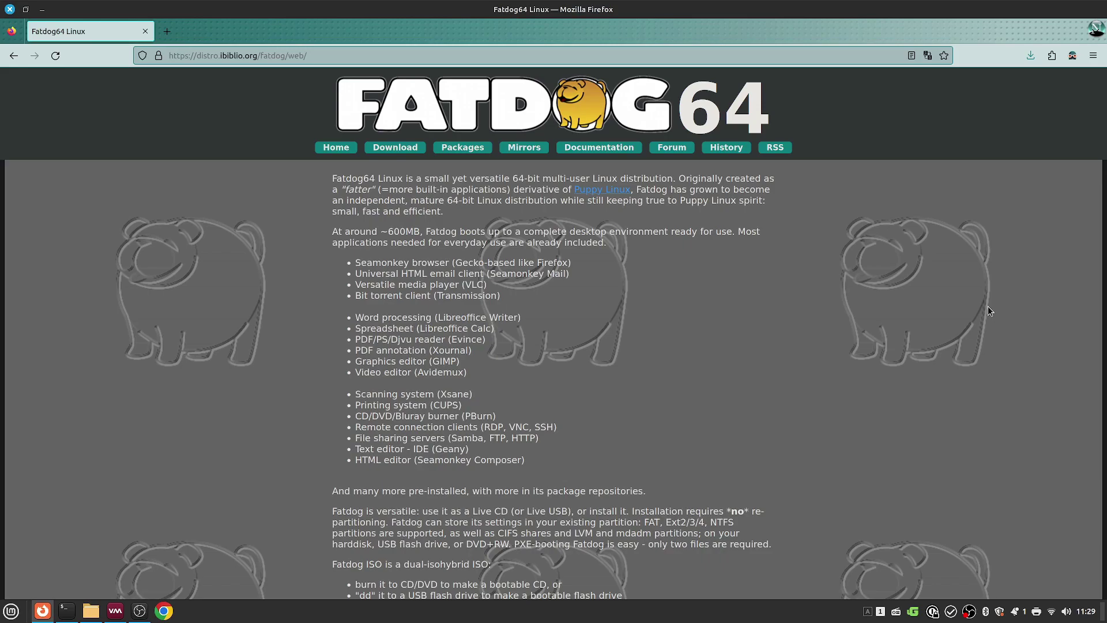
Open the Puppy Linux site in a background tab, skim it, then close that tab.
middle_click(623, 190)
click(197, 36)
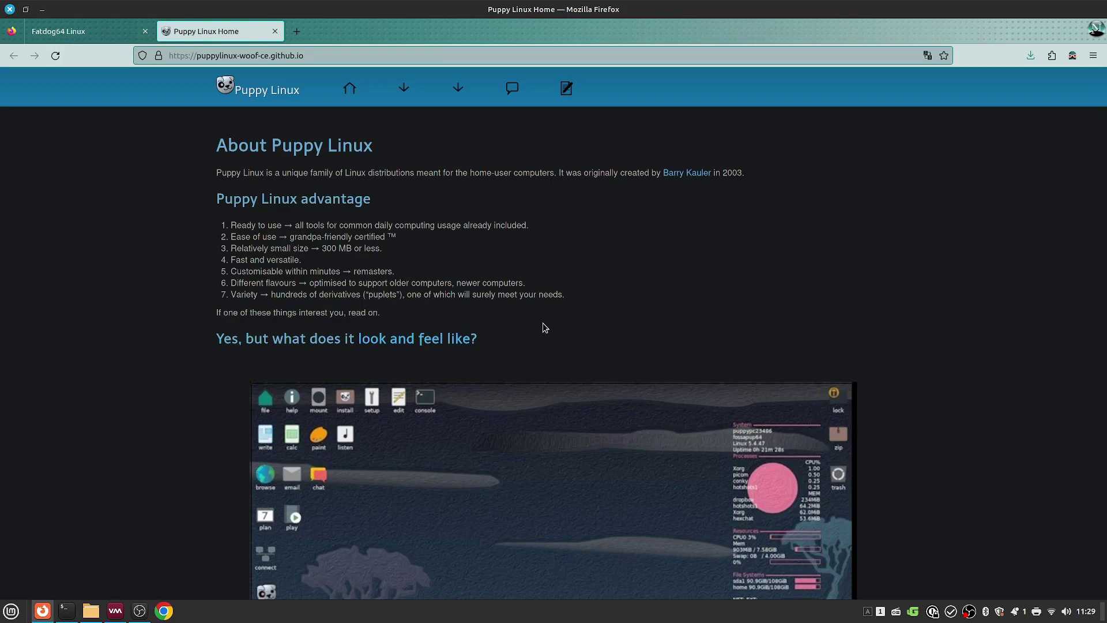
scroll(545, 327, down, 6)
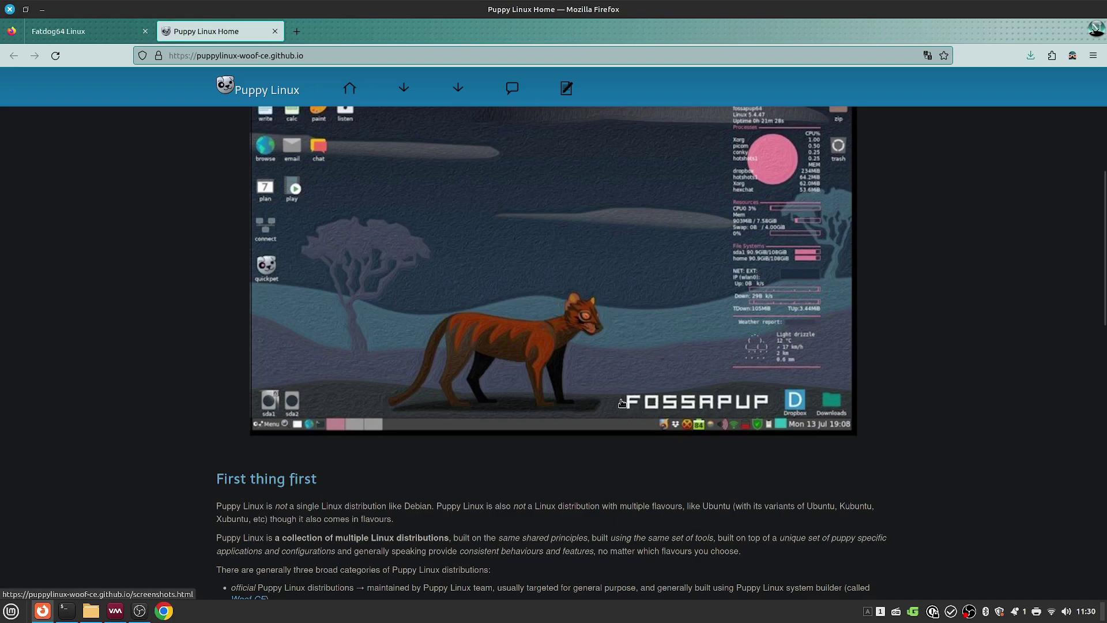
scroll(571, 369, down, 7)
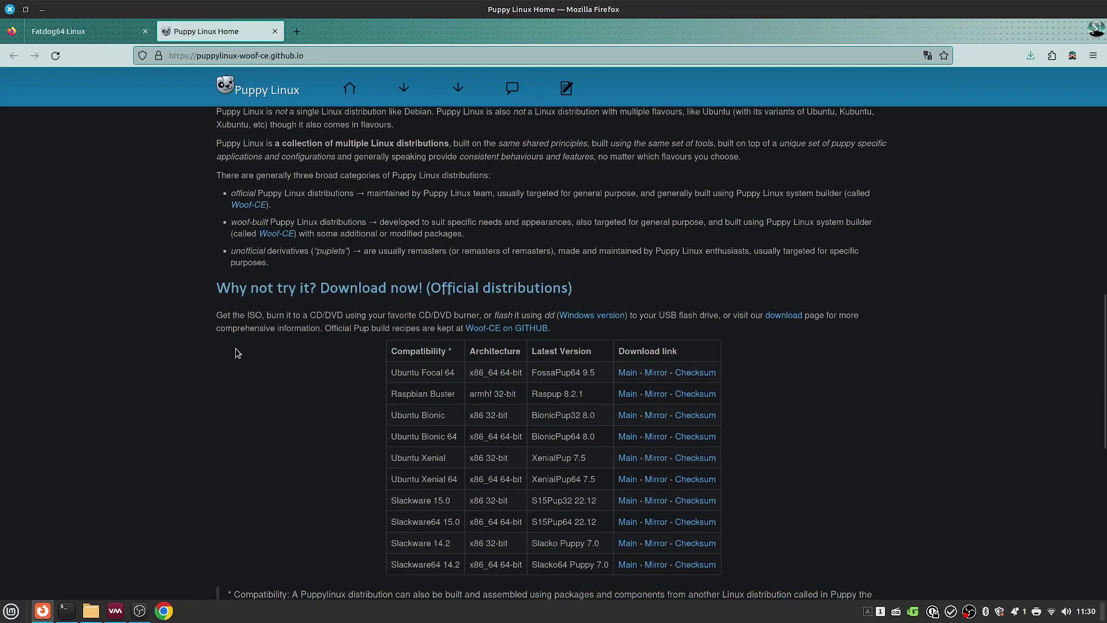
scroll(240, 352, up, 7)
middle_click(235, 36)
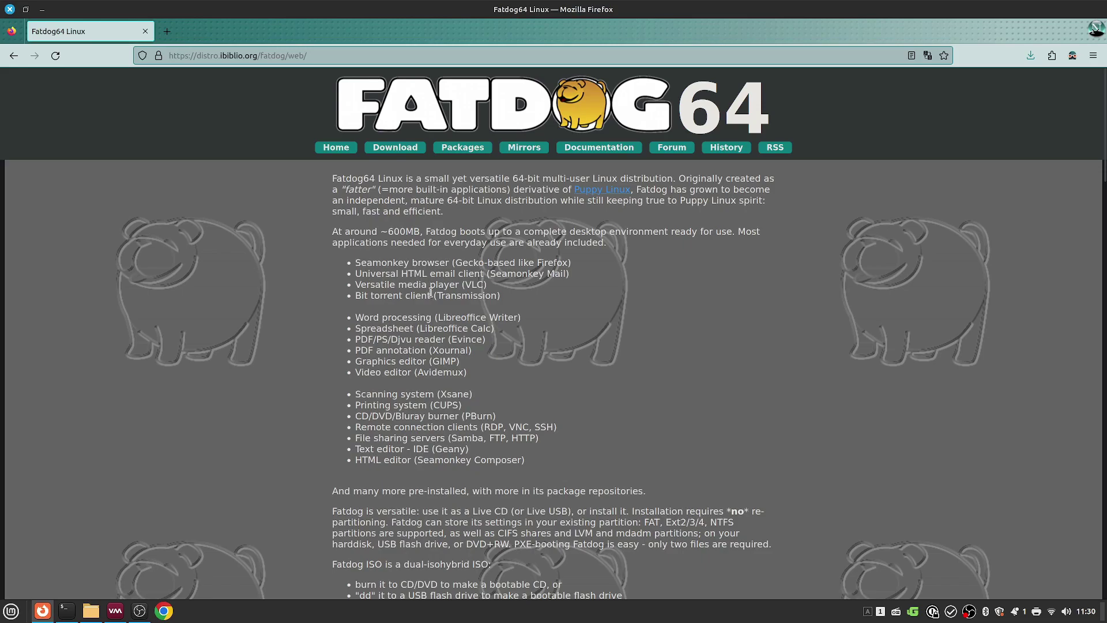
Scroll down through the sections of the Fatdog64 home page.
scroll(734, 407, down, 6)
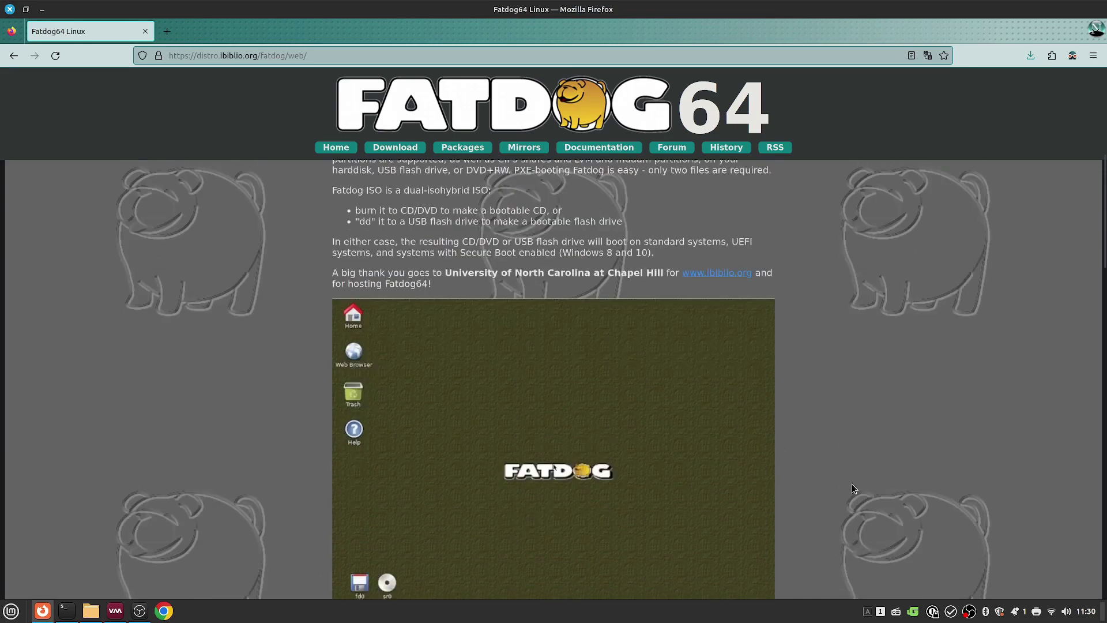
scroll(853, 488, down, 5)
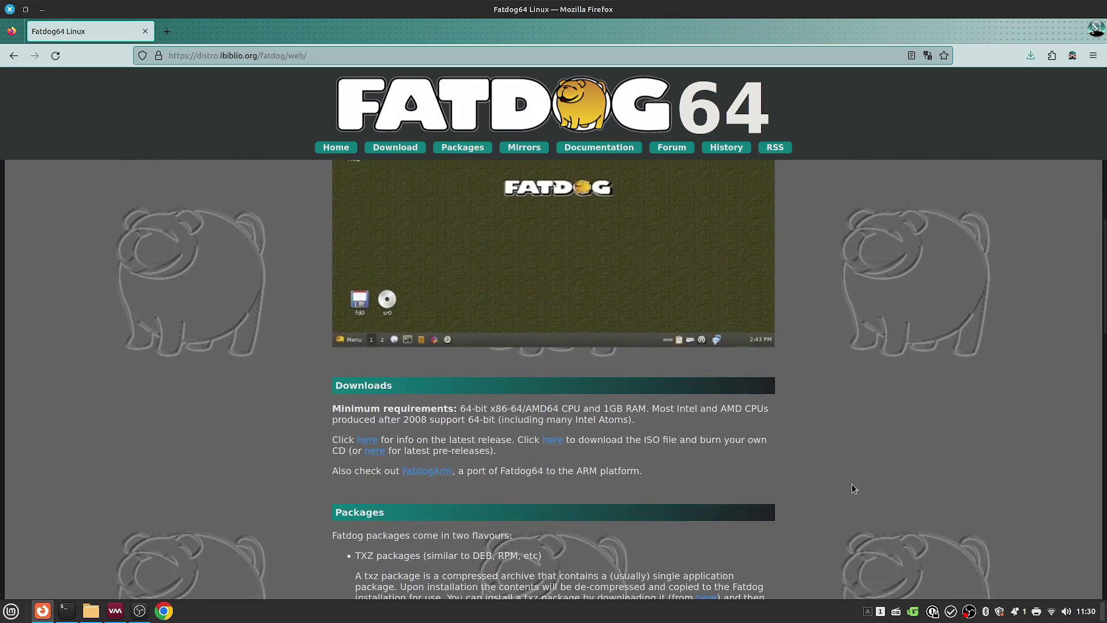
scroll(853, 489, up, 7)
scroll(854, 488, down, 7)
scroll(854, 488, down, 2)
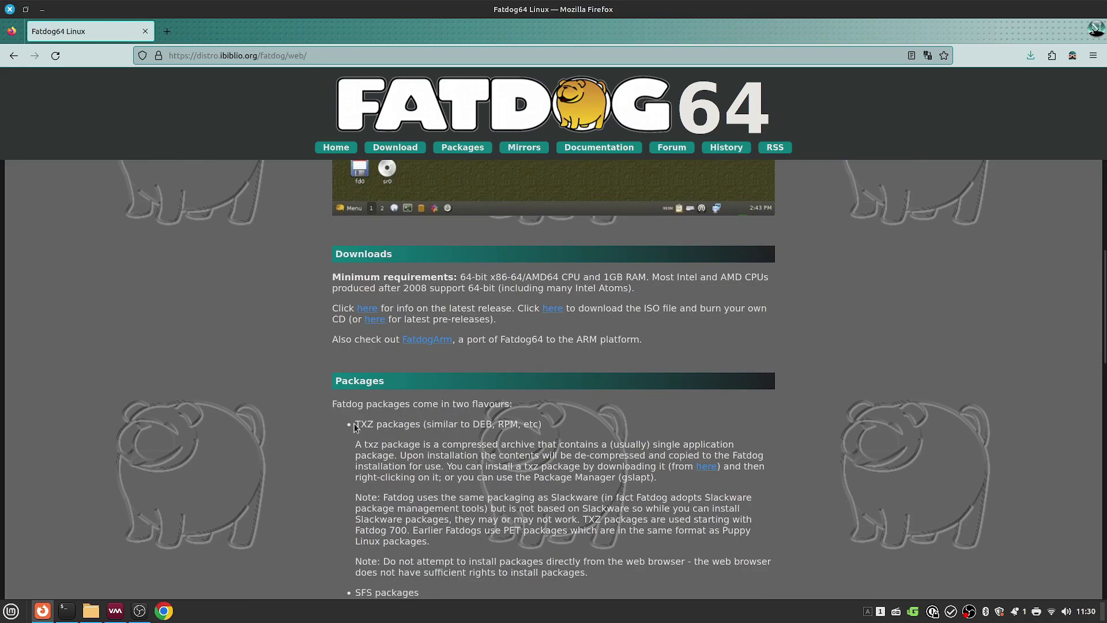
scroll(481, 452, down, 2)
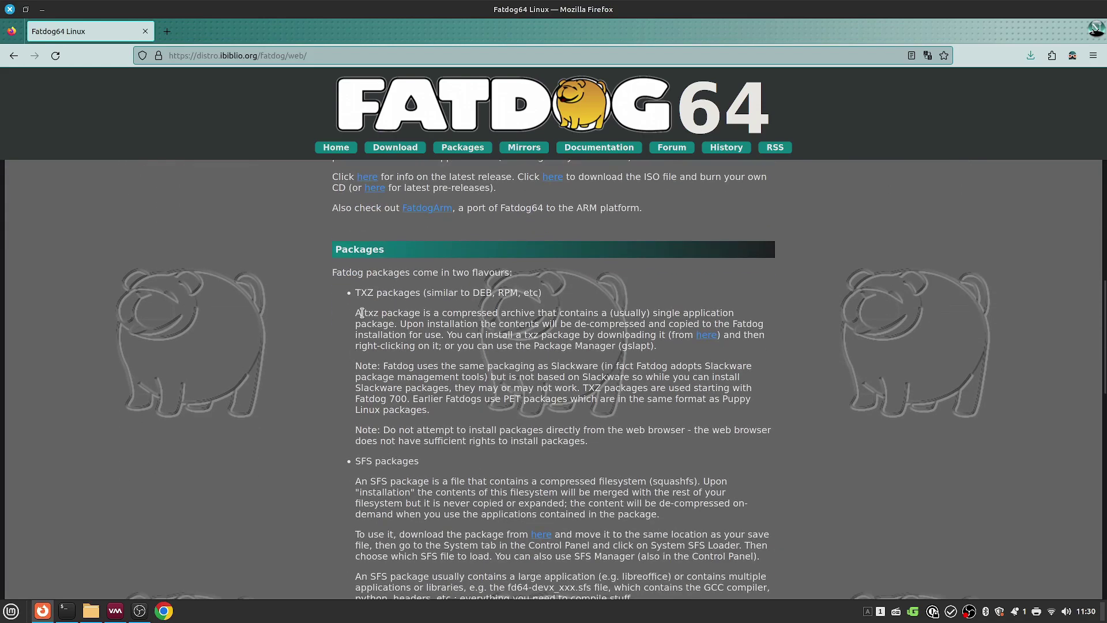
Highlight the txz and SFS package descriptions, then scroll on and back up.
drag(363, 312, 595, 322)
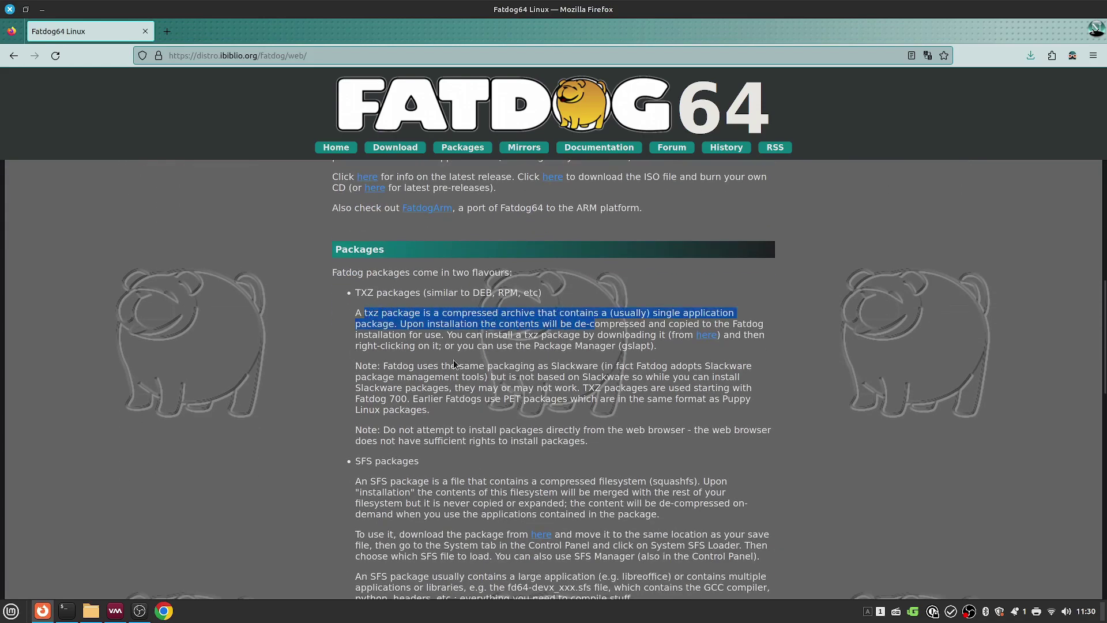
drag(356, 482, 806, 505)
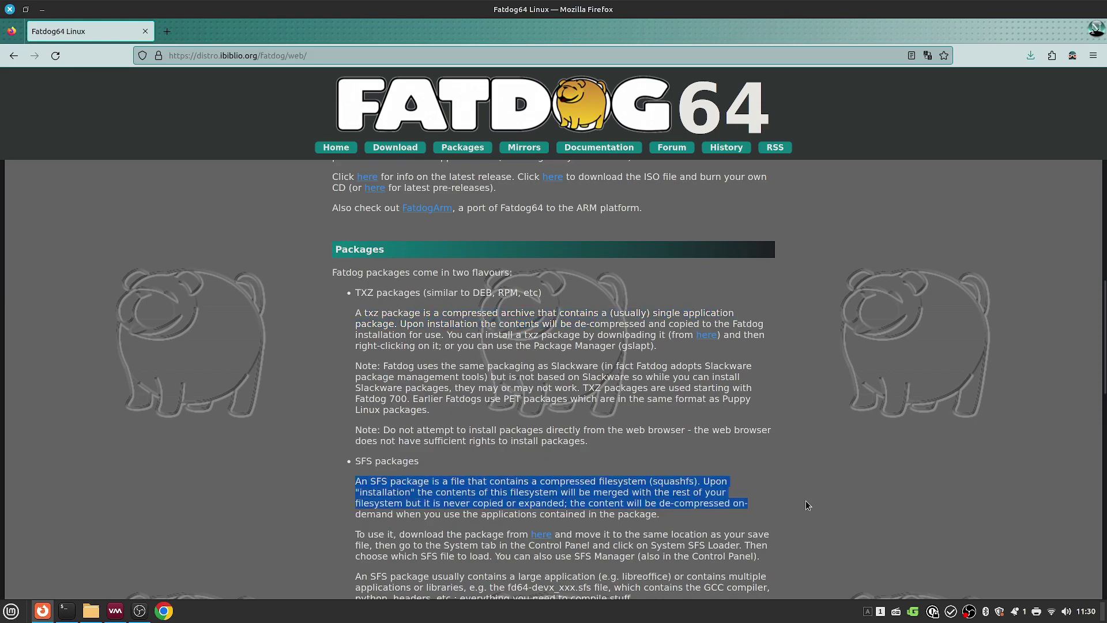
scroll(983, 504, down, 3)
scroll(911, 509, down, 4)
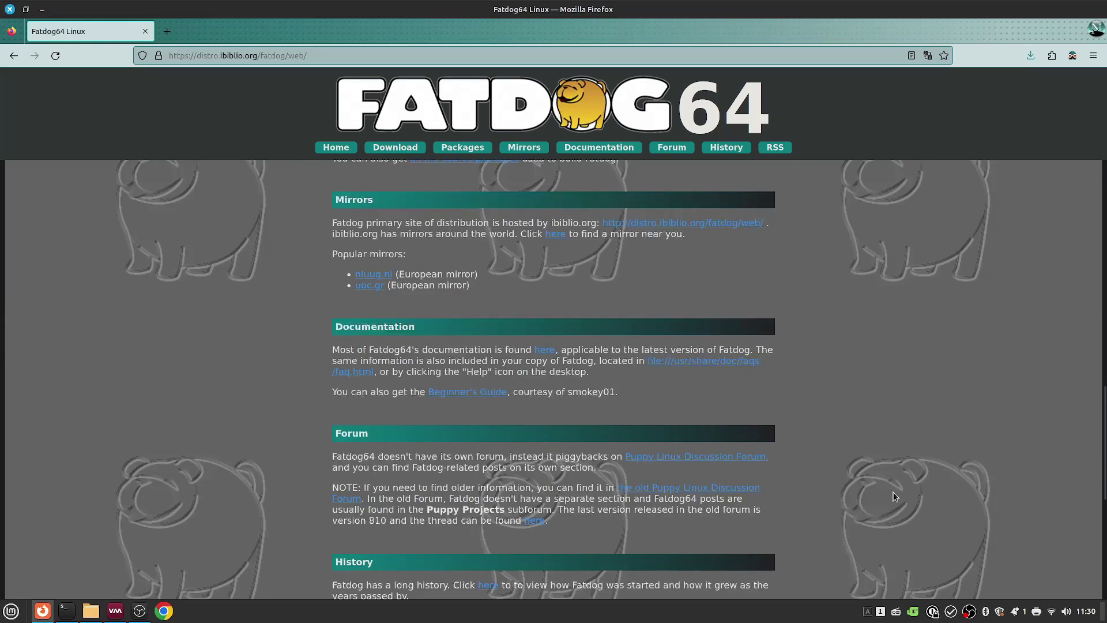
scroll(665, 408, down, 6)
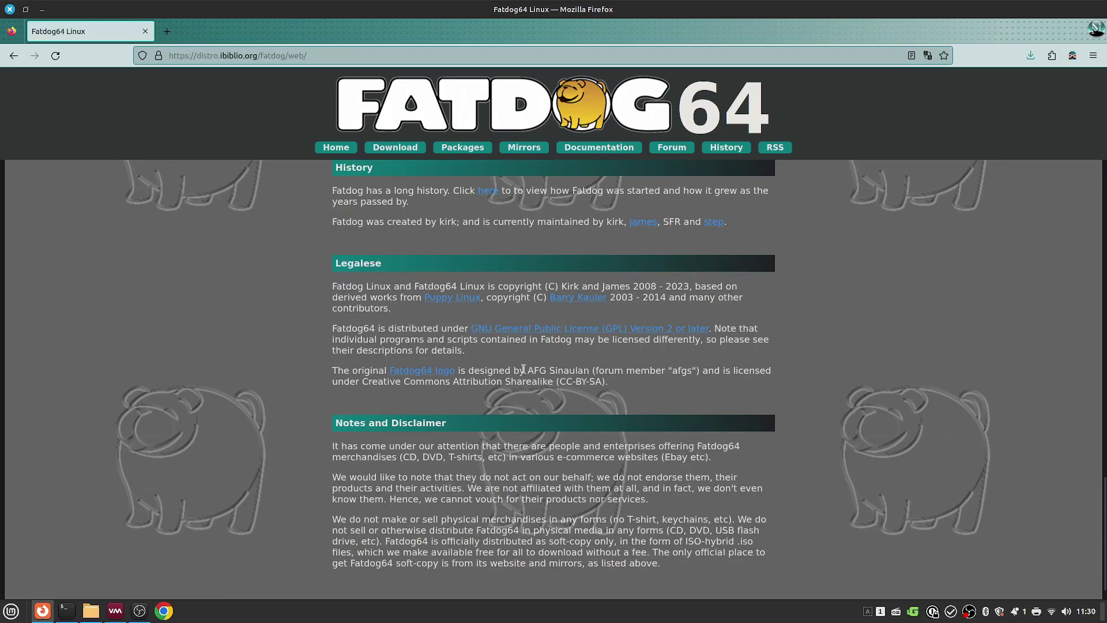
scroll(525, 376, up, 20)
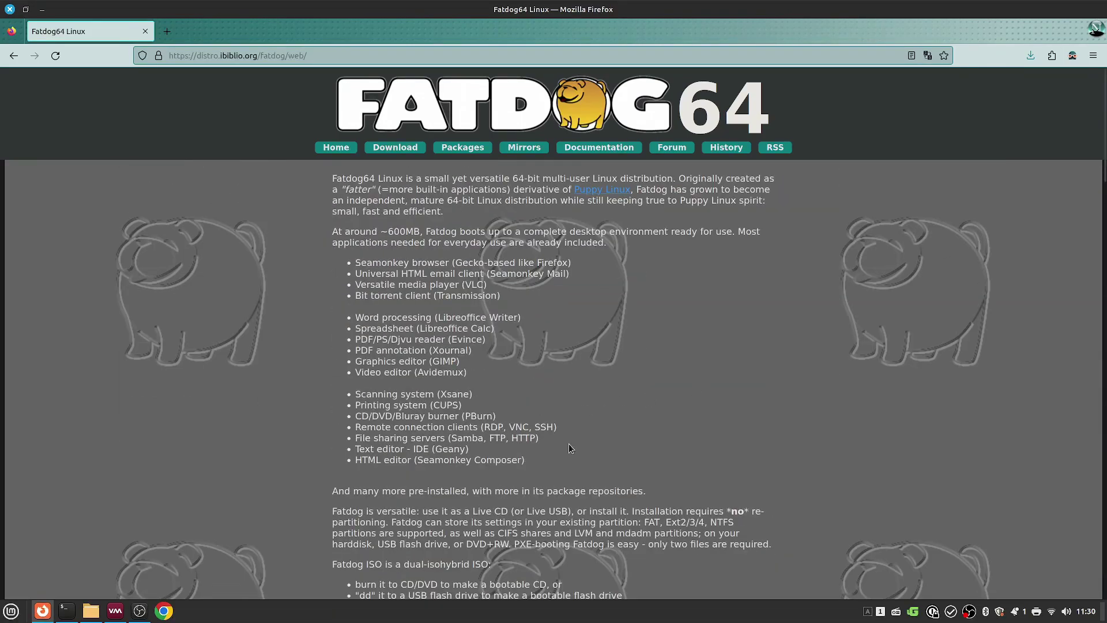
Start a new VM in Virtual Machine Manager using Fatdog64-900.iso as install media.
click(115, 610)
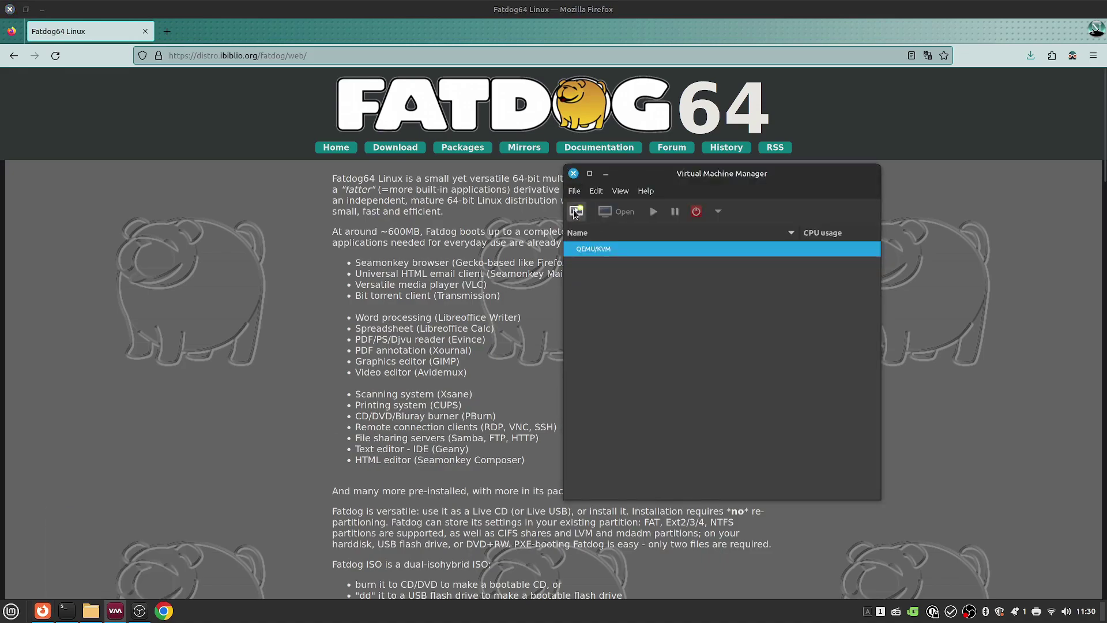
click(574, 212)
click(831, 463)
click(831, 257)
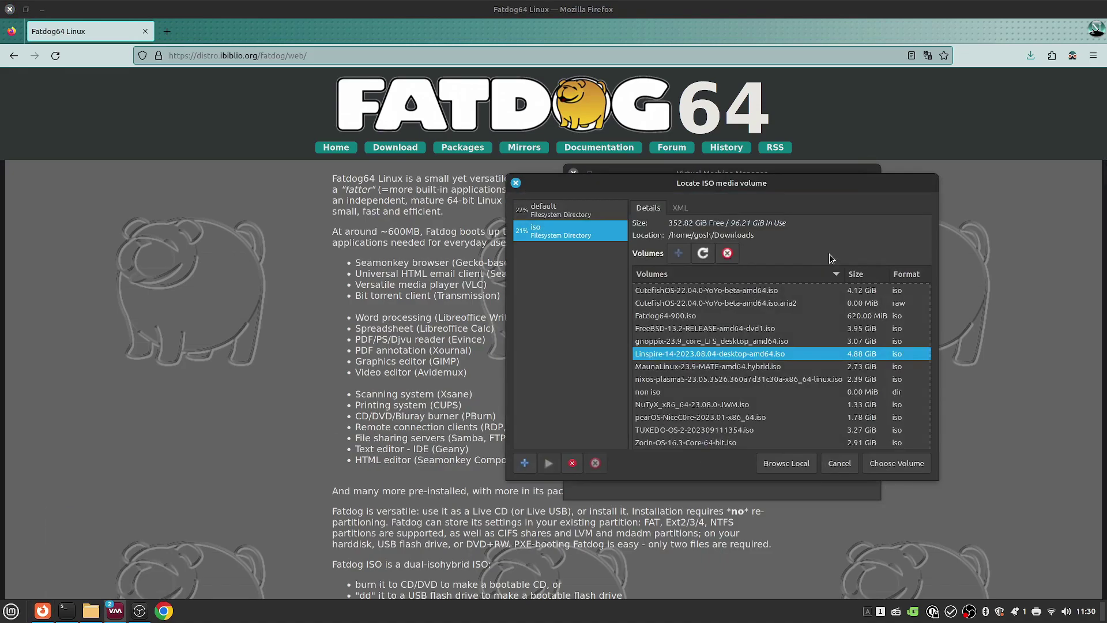
click(673, 316)
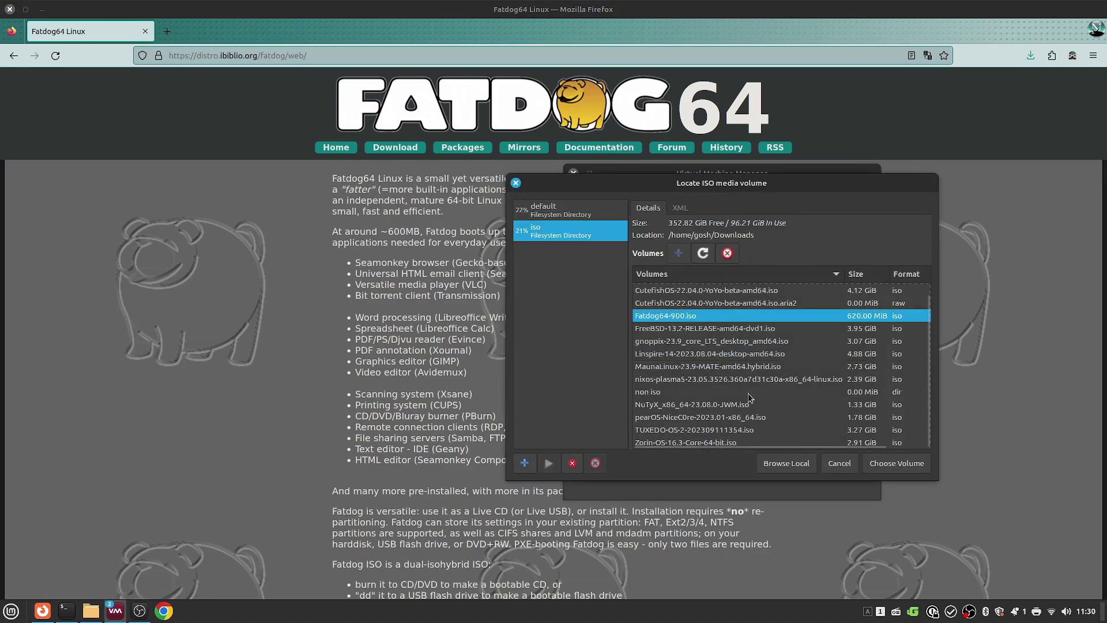
click(897, 462)
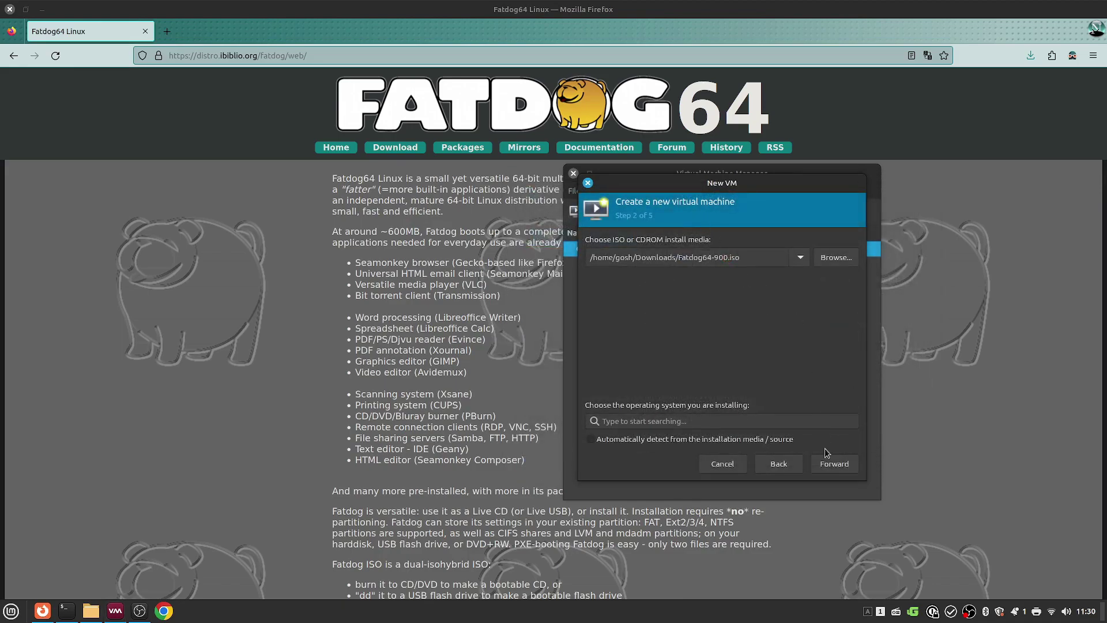
Search for the operating system and choose Generic Linux 2022.
click(746, 421)
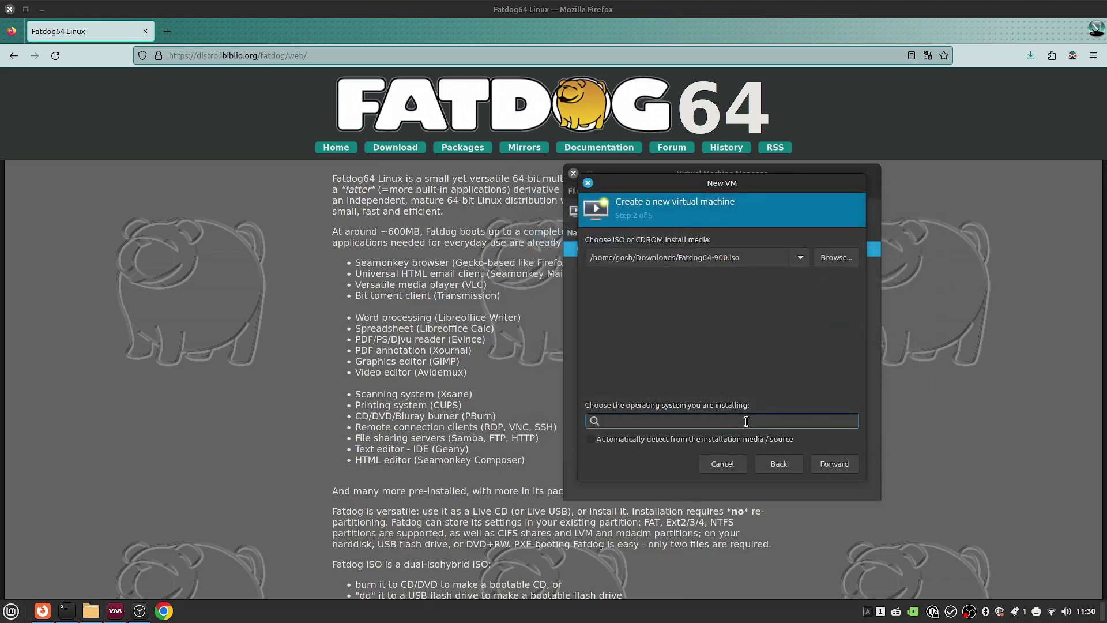
text(pupp)
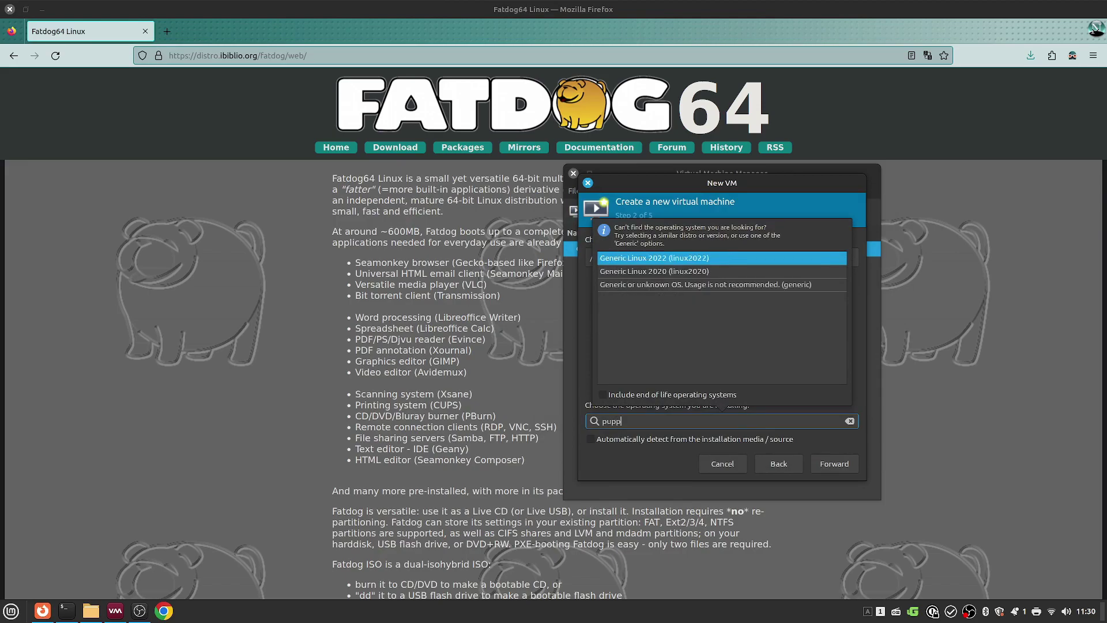
key(BackSpace)
key(BackSpace)
key(BackSpace)
key(BackSpace)
text(fat)
key(BackSpace)
key(BackSpace)
key(BackSpace)
text(gen)
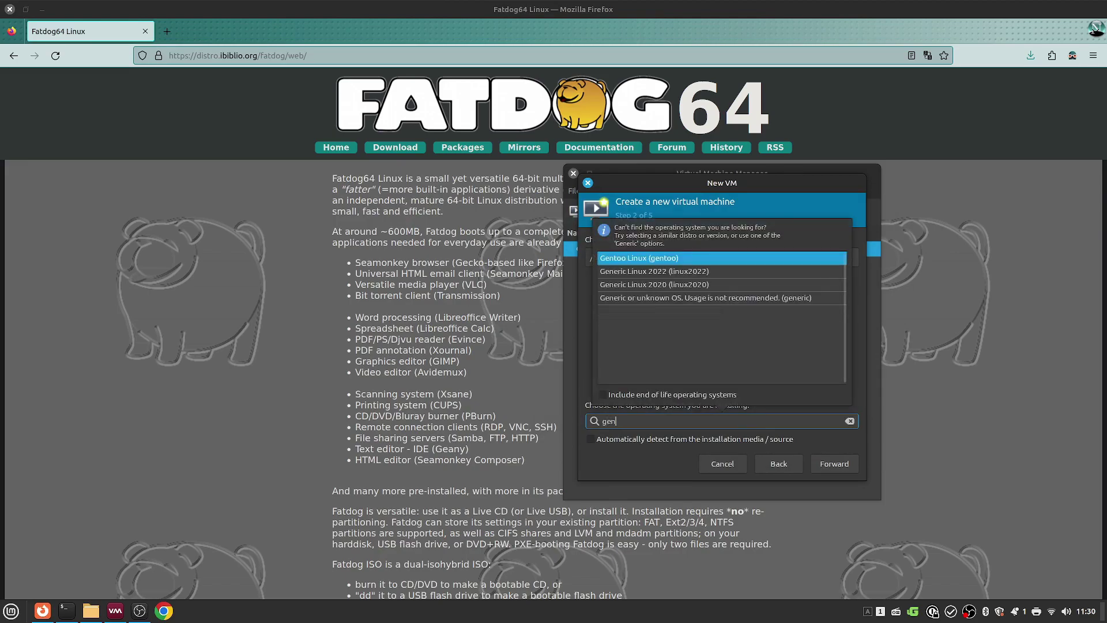
click(693, 278)
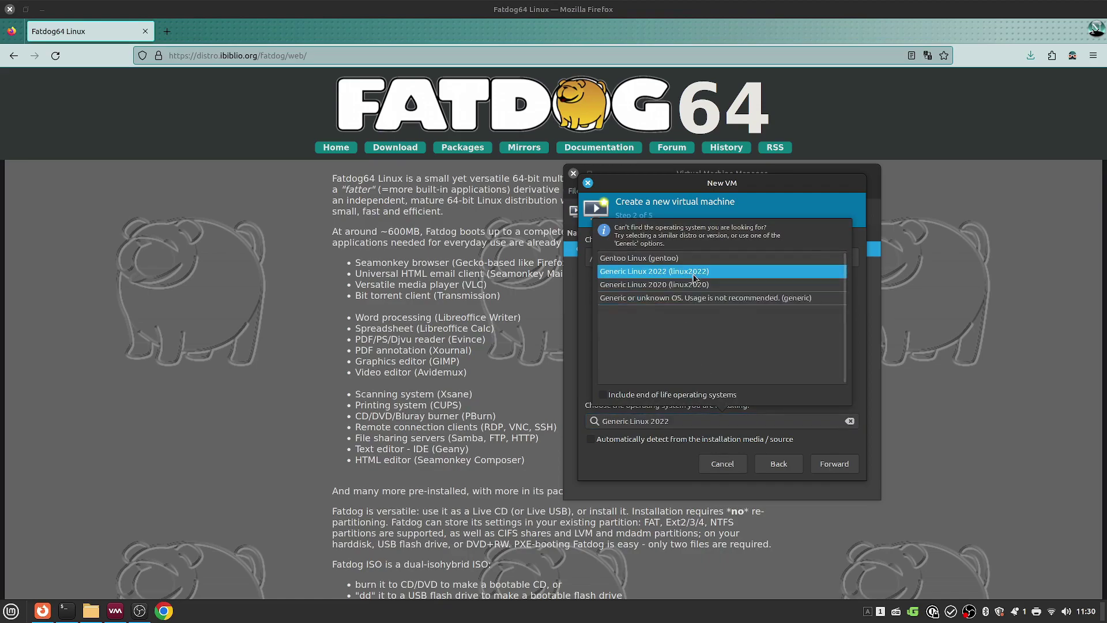
Give the VM 6144 MiB of memory and 8 CPUs.
click(826, 468)
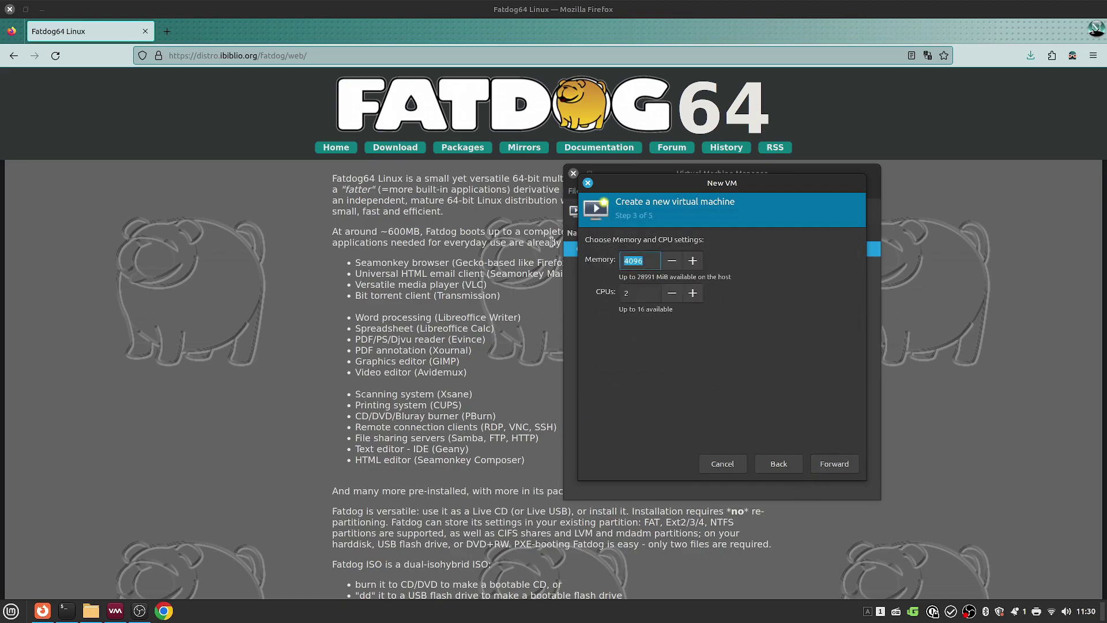
text(6144)
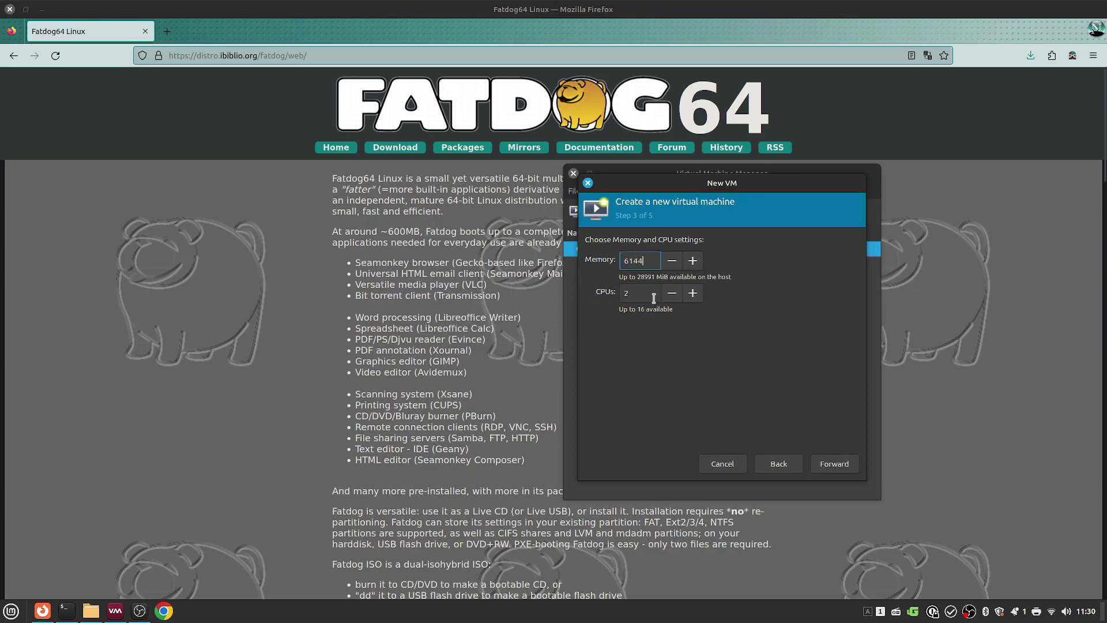
double_click(653, 298)
text(8)
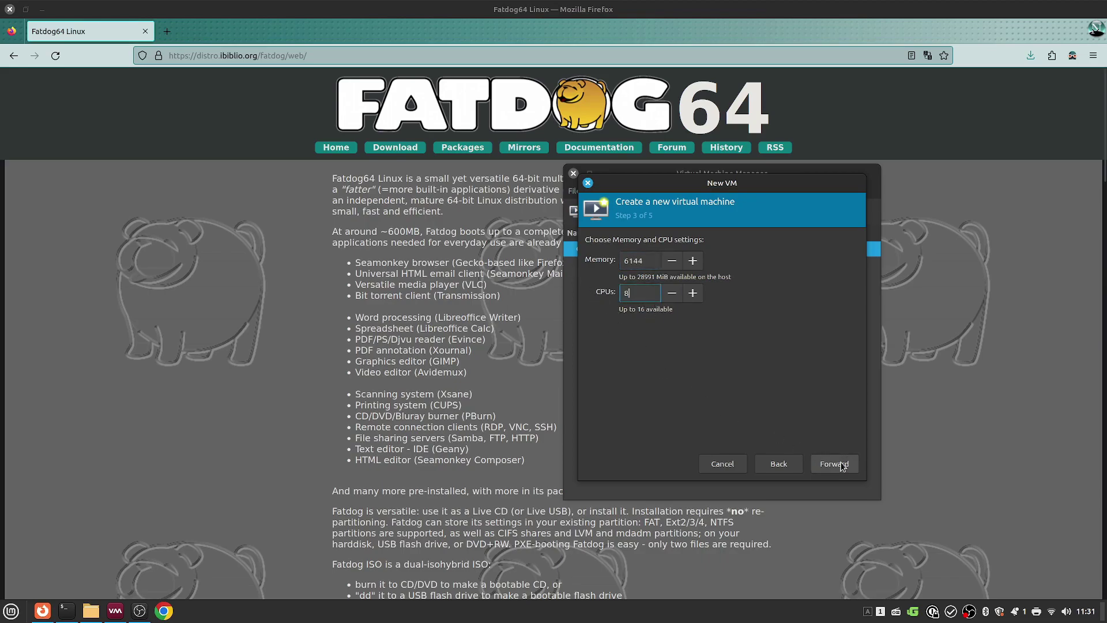
Set a 100 GiB disk, name the VM fatdog64 and finish creating it.
click(834, 464)
double_click(621, 275)
text(1)
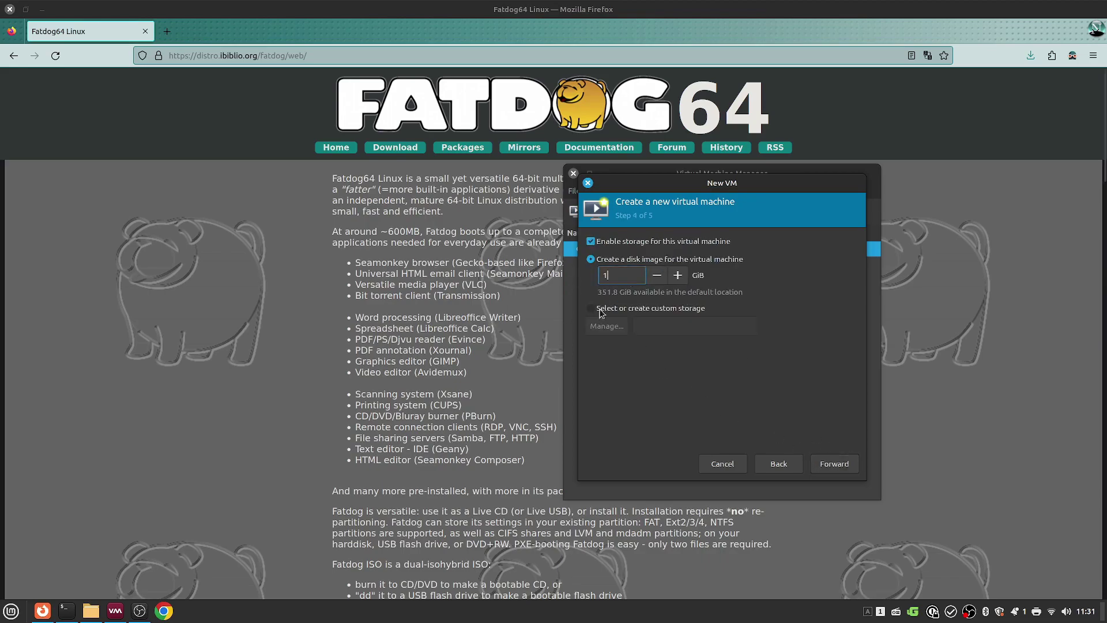
text(00)
click(830, 467)
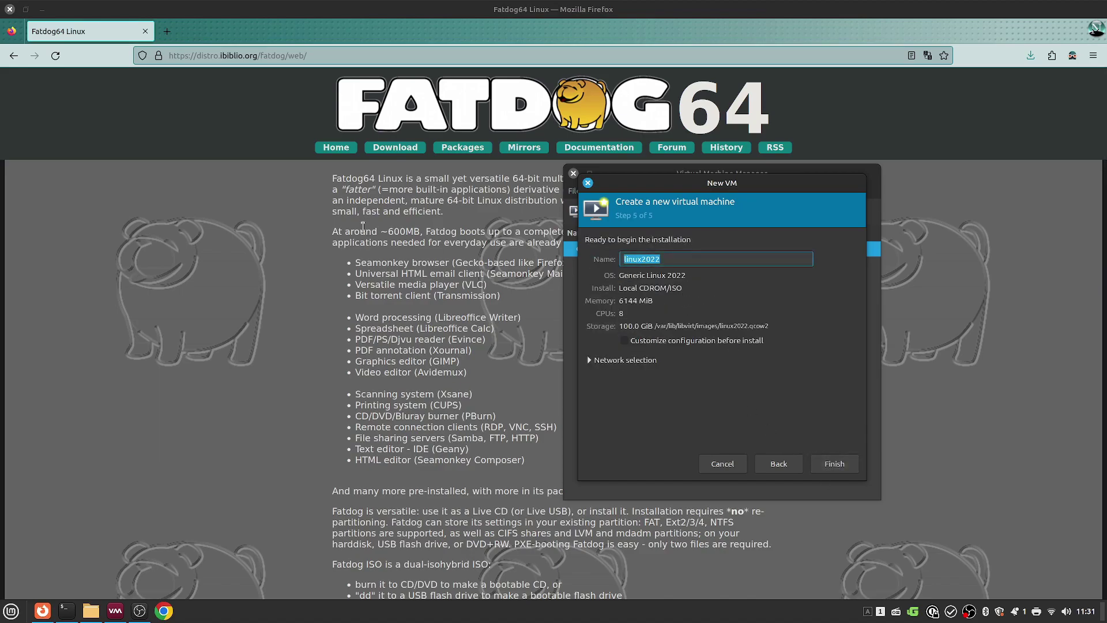
text(fatdog64)
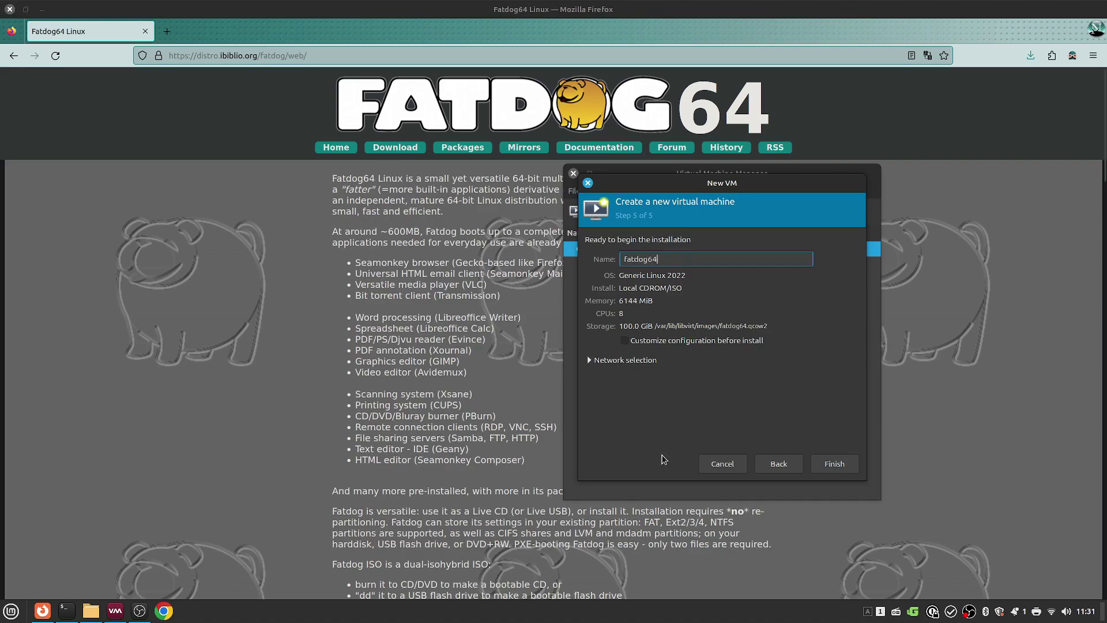
click(830, 468)
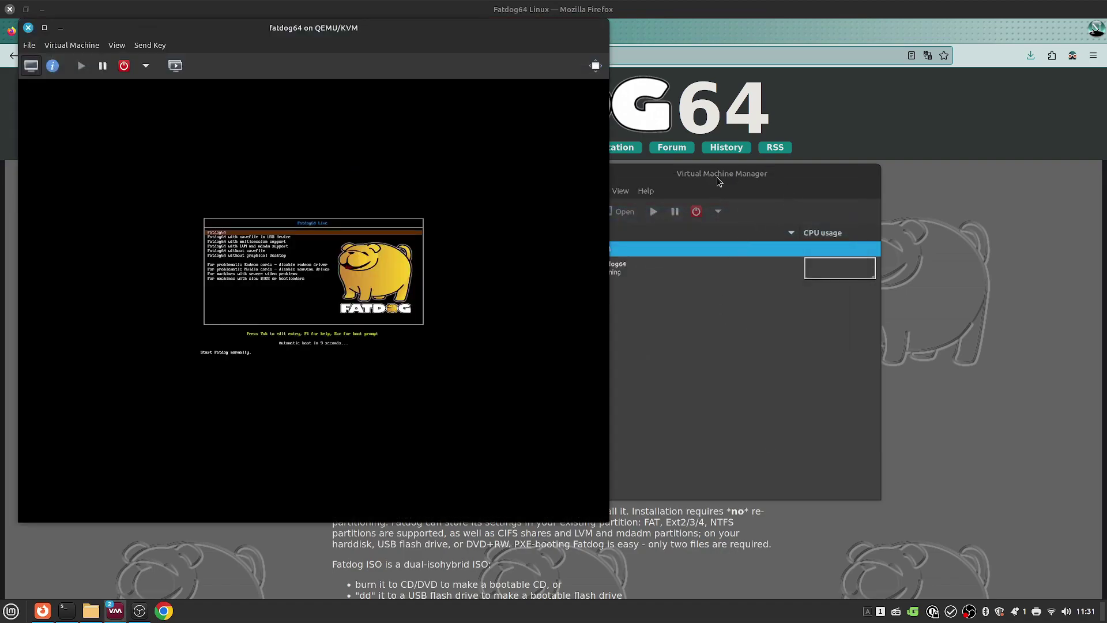
Show the VM console full screen, halt the boot countdown and boot the Fatdog64 entry.
click(595, 65)
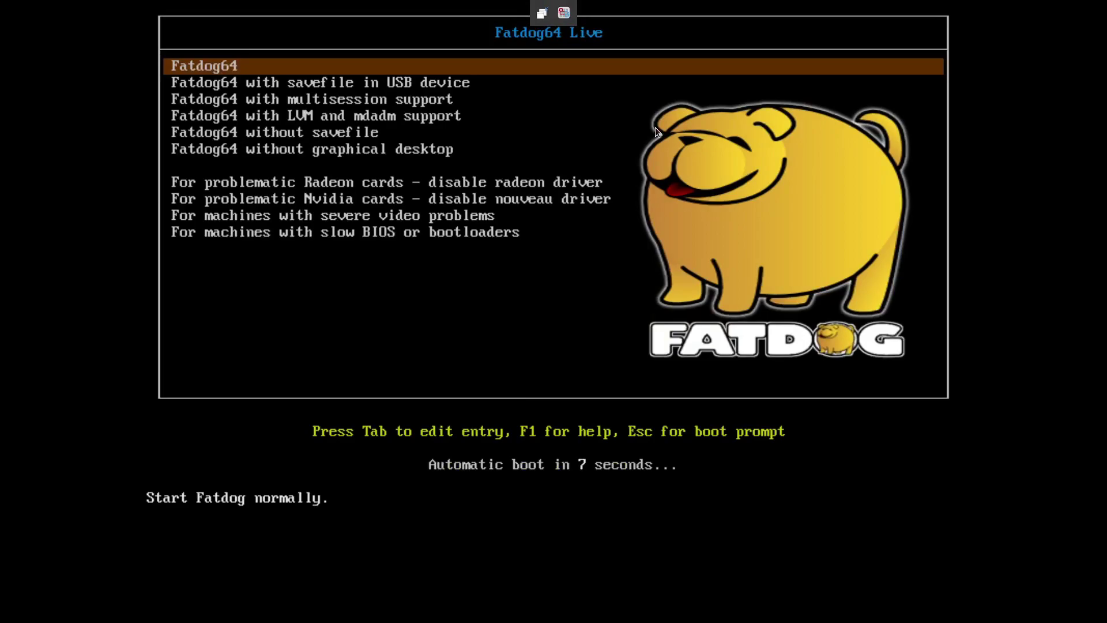
key(Down)
key(Up)
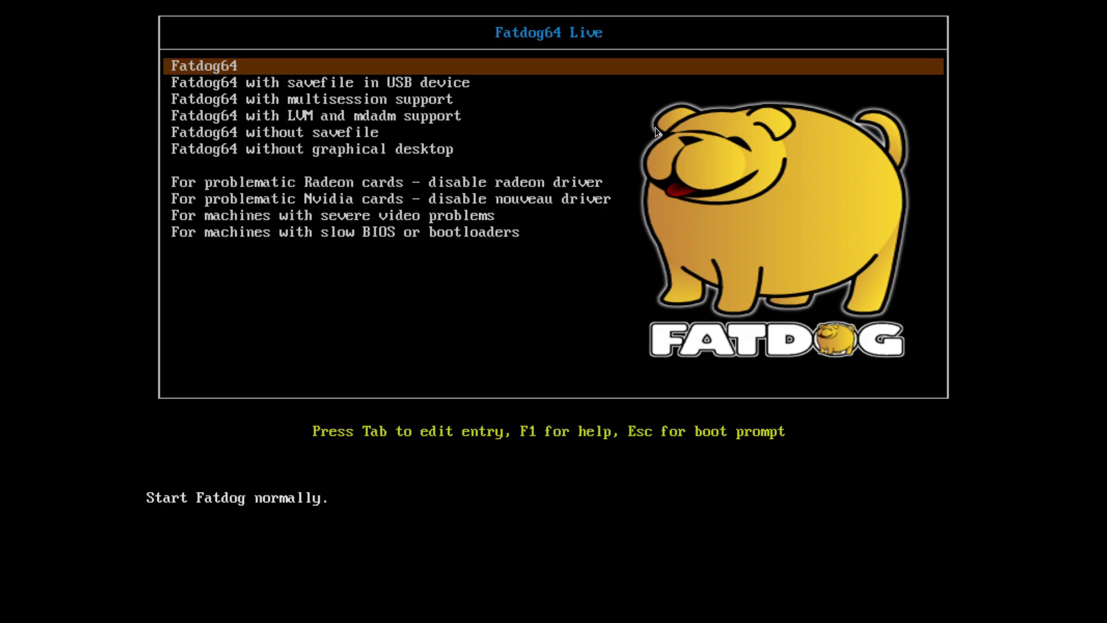
key(Return)
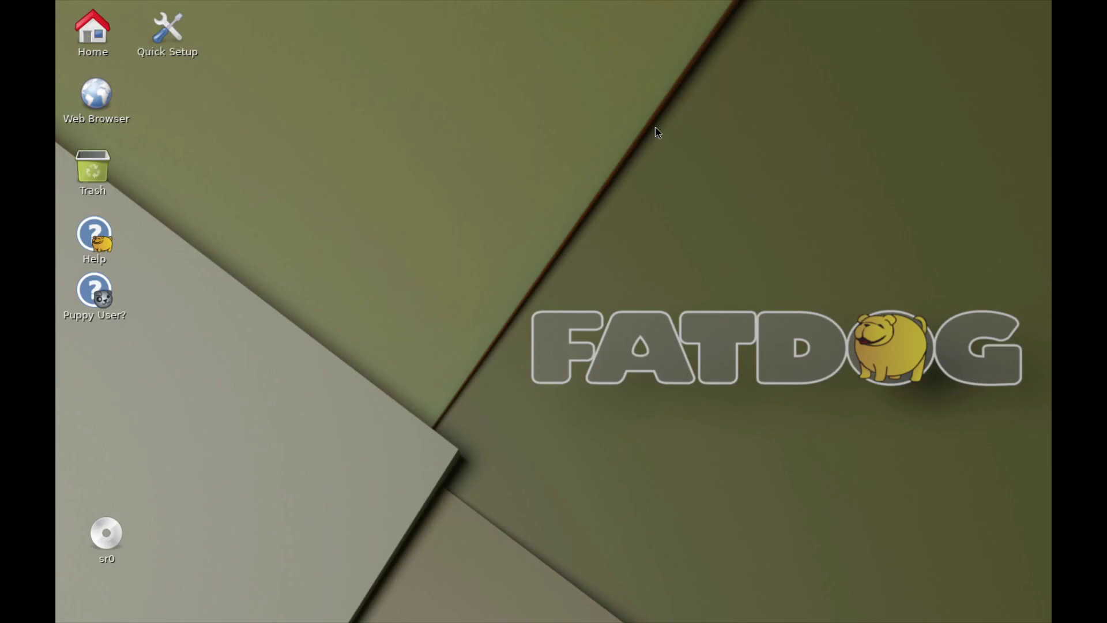
In Quick Setup, choose American English's en_US.UTF-8 locale and confirm restarting the X server.
click(488, 423)
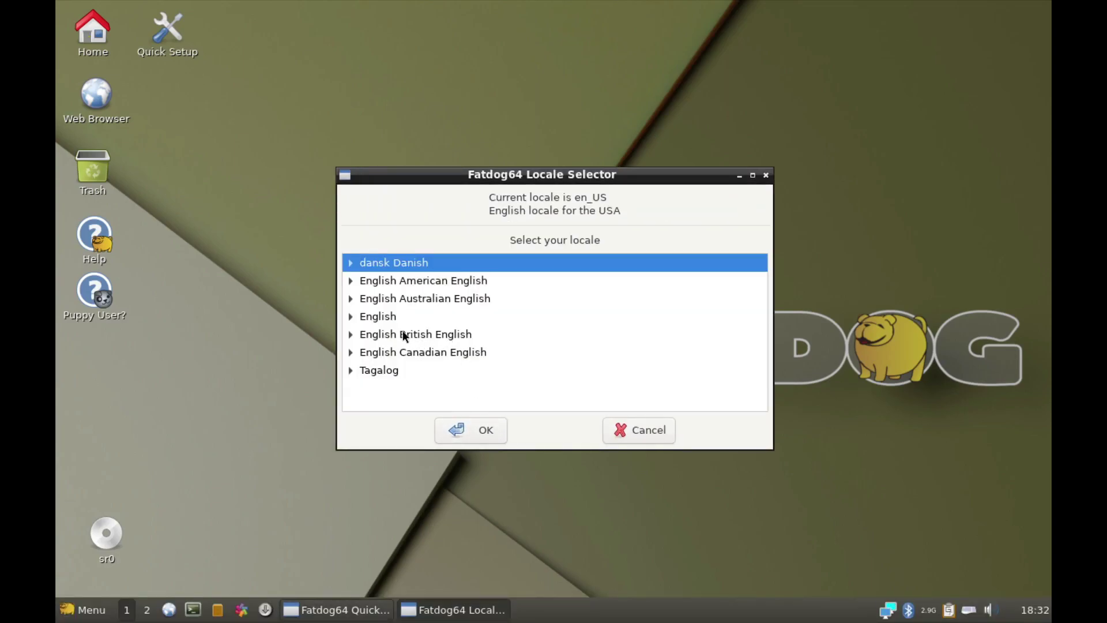
click(431, 280)
click(465, 429)
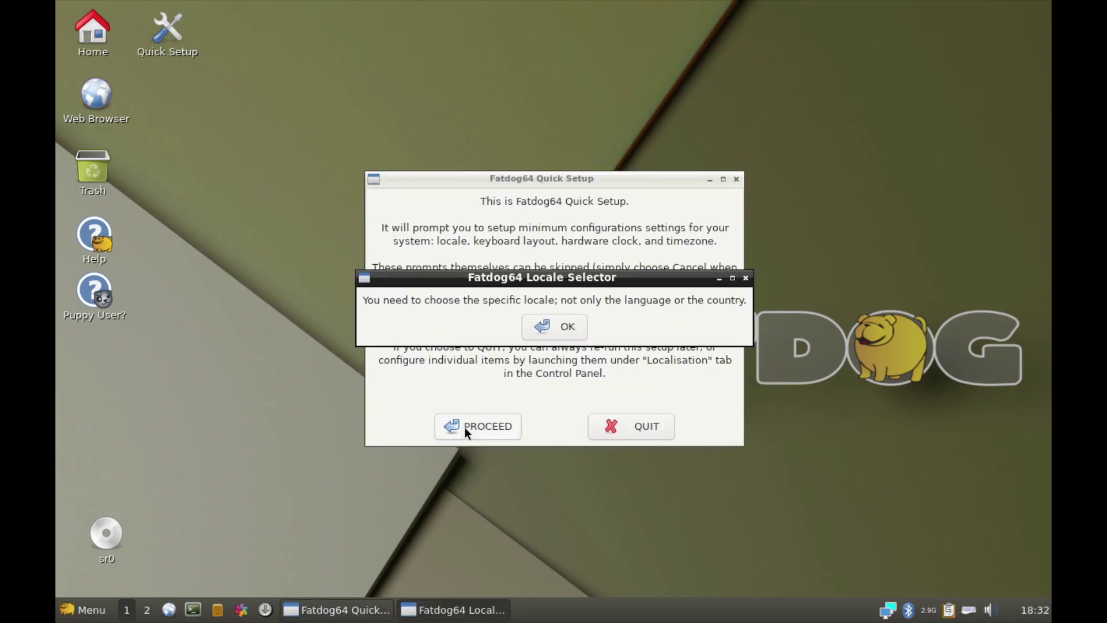
click(565, 330)
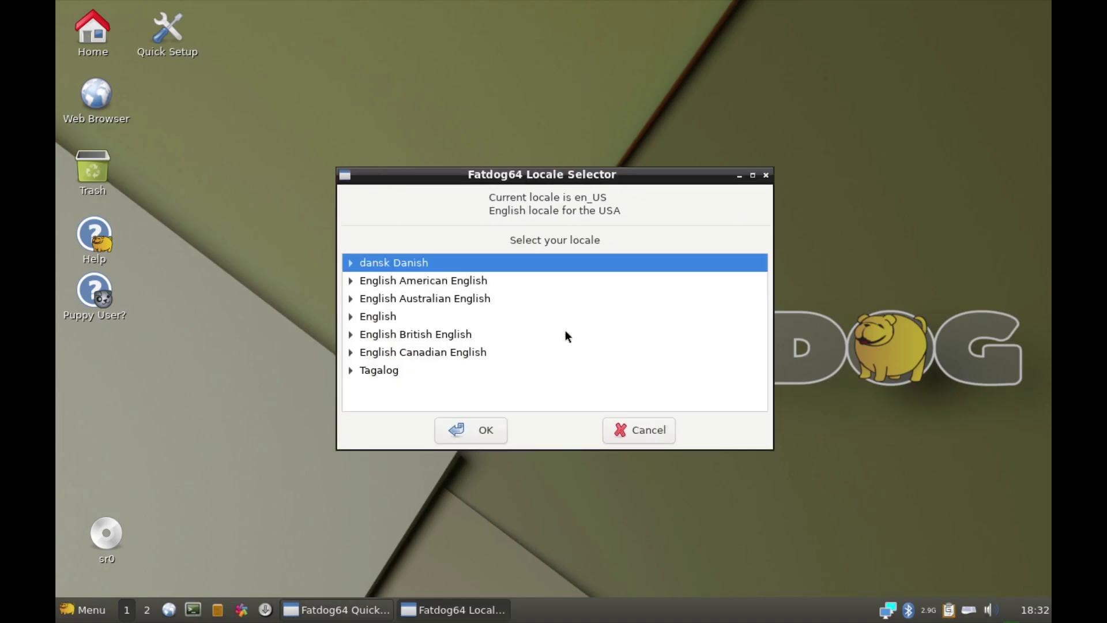
click(349, 281)
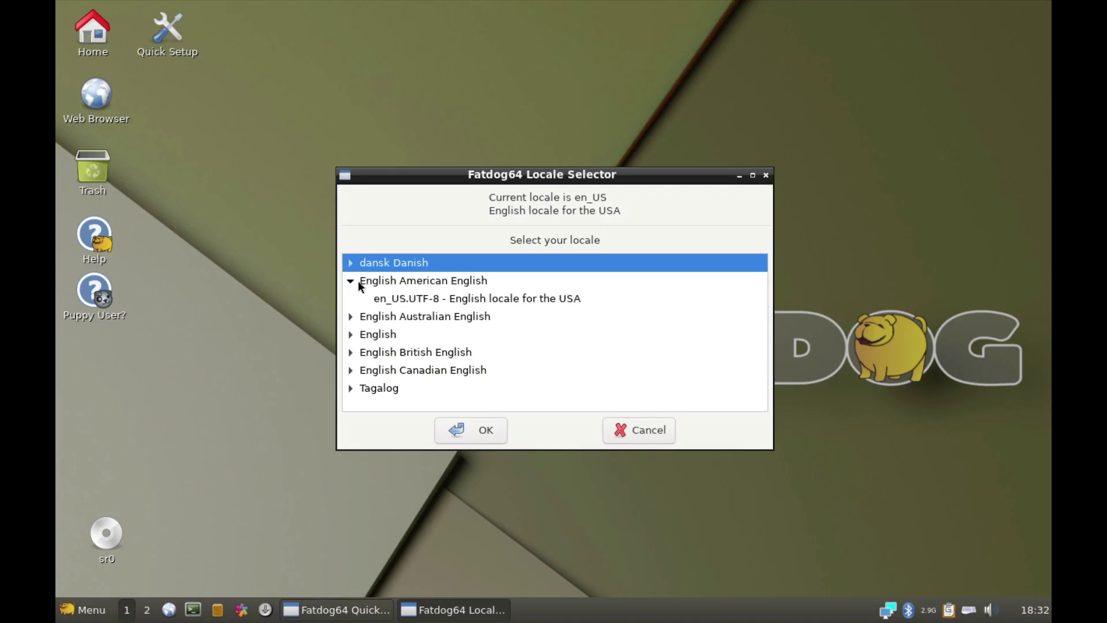
click(403, 298)
click(462, 430)
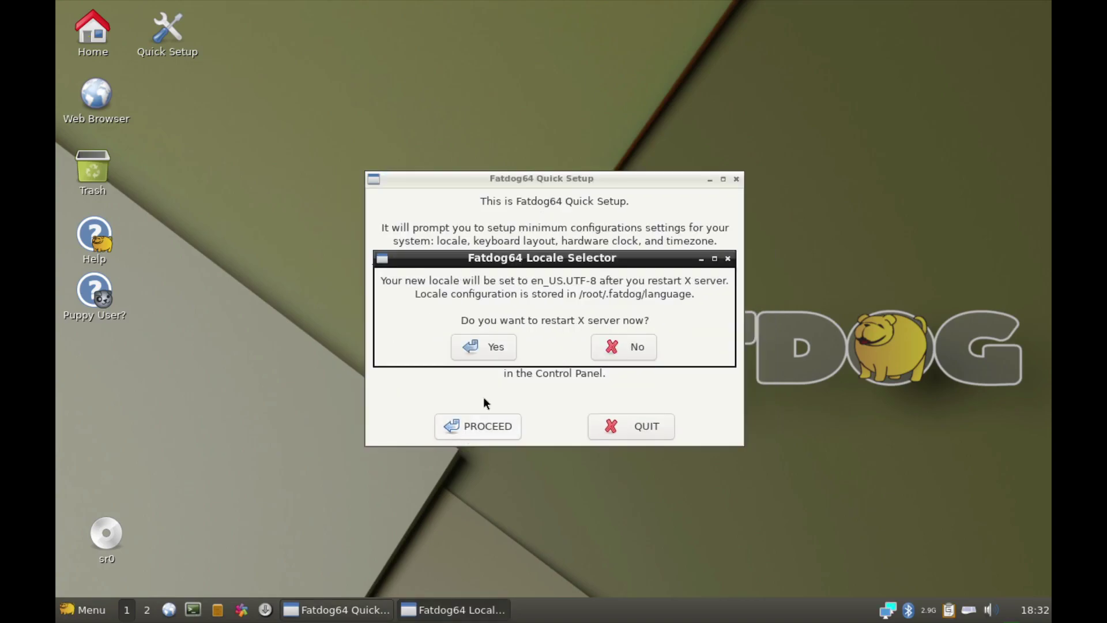
click(489, 346)
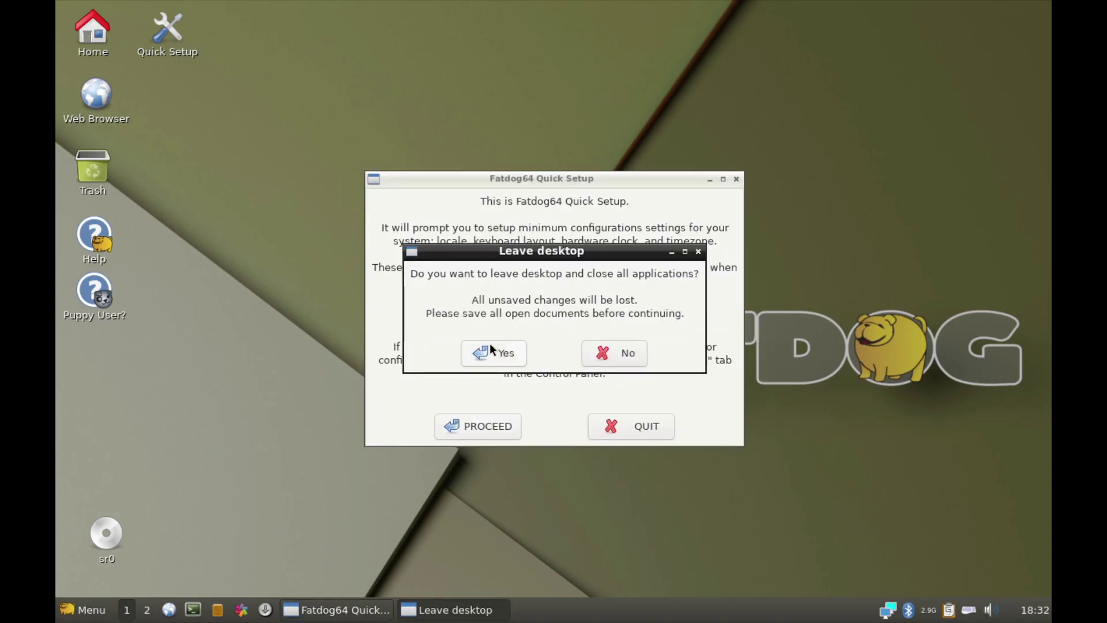
click(490, 346)
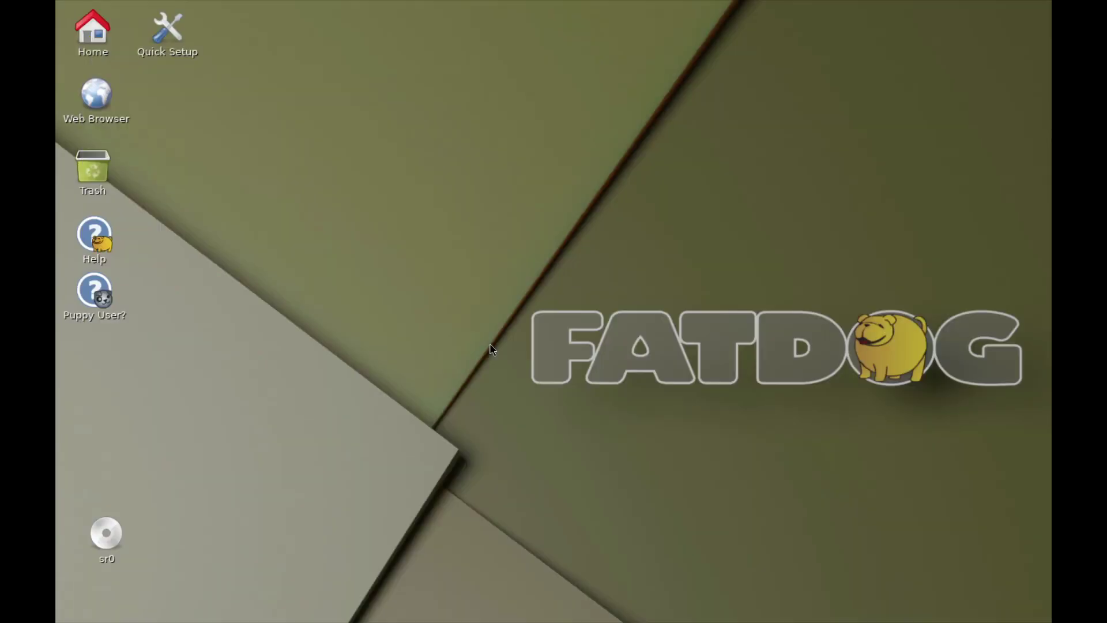
From the desktop menu's Openbox submenu, choose Switch to JWM.
right_click(468, 316)
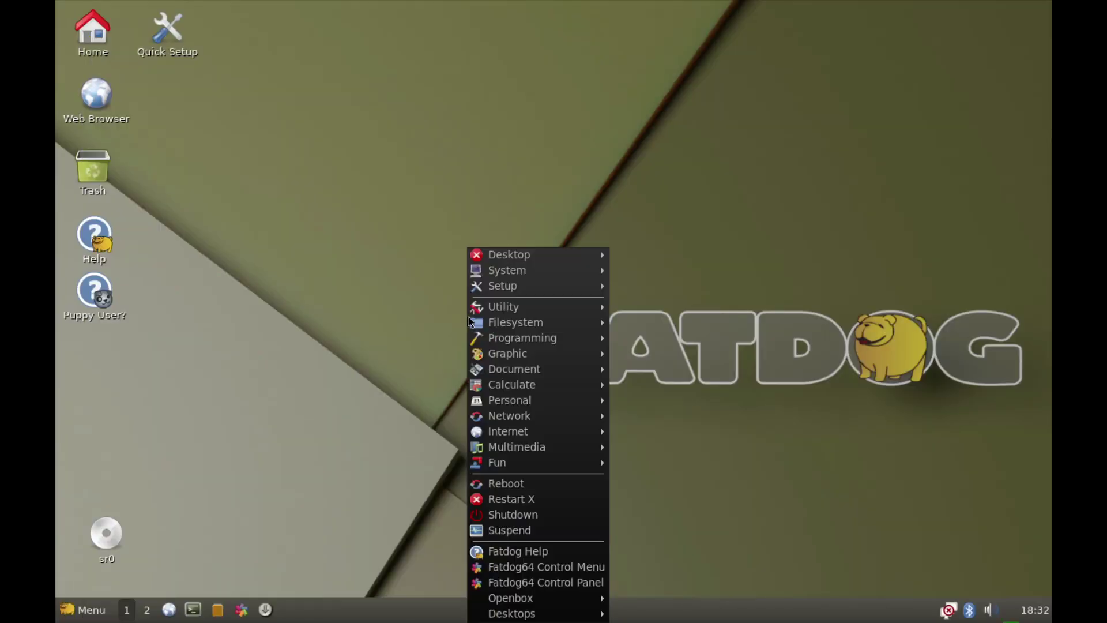
click(383, 271)
right_click(417, 132)
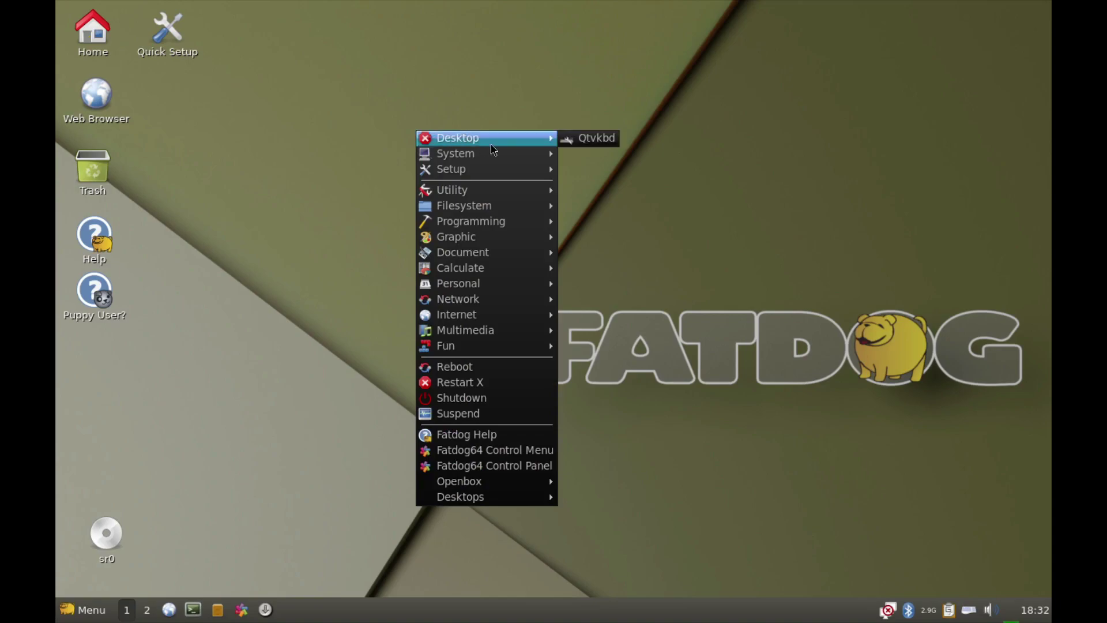
mouse_move(507, 152)
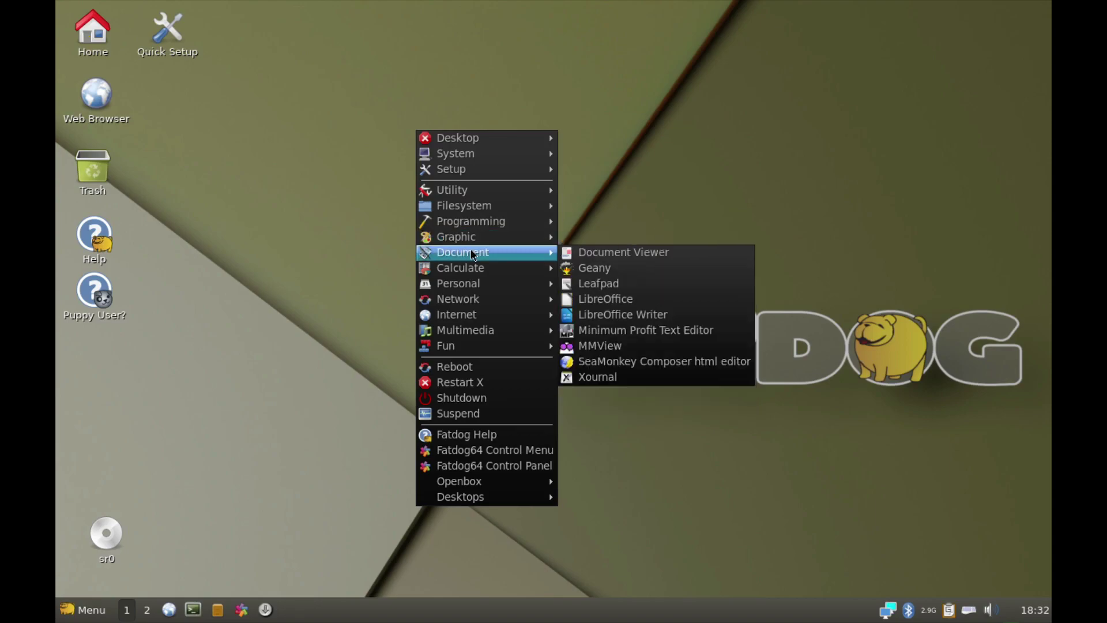
mouse_move(471, 269)
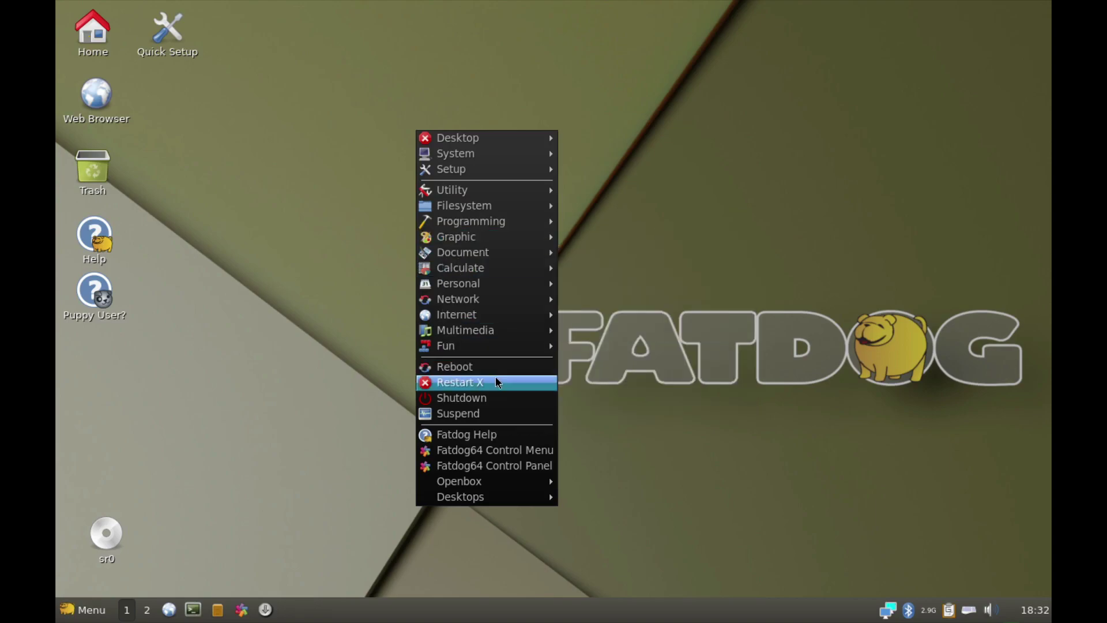
mouse_move(527, 488)
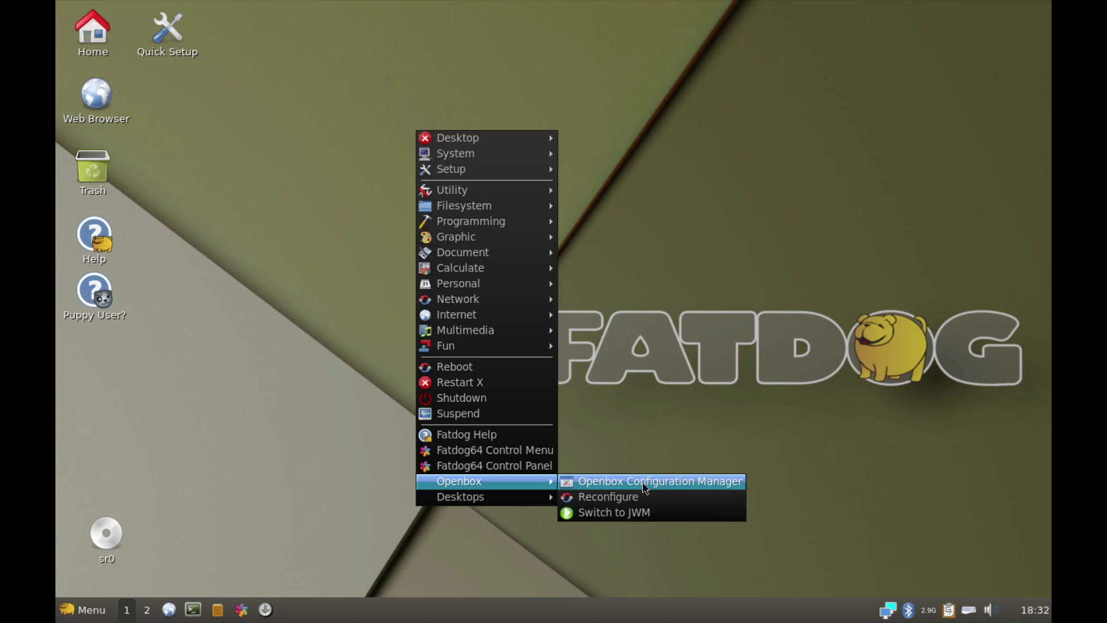
click(616, 515)
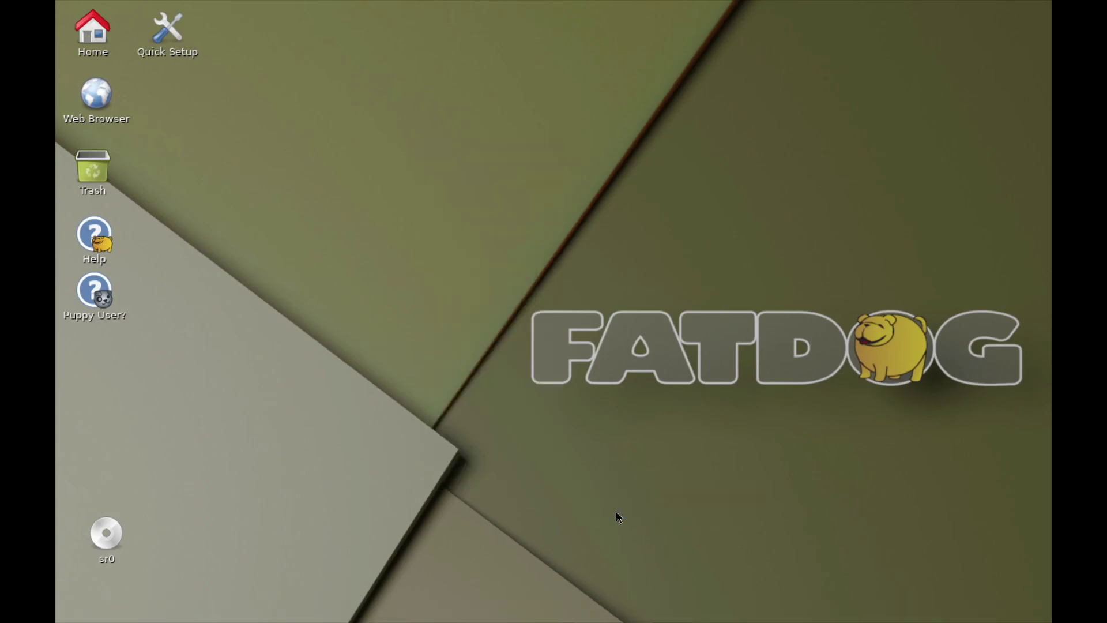
Open the JWM main menu, browse its System submenu, then reopen the menu.
right_click(477, 226)
click(363, 71)
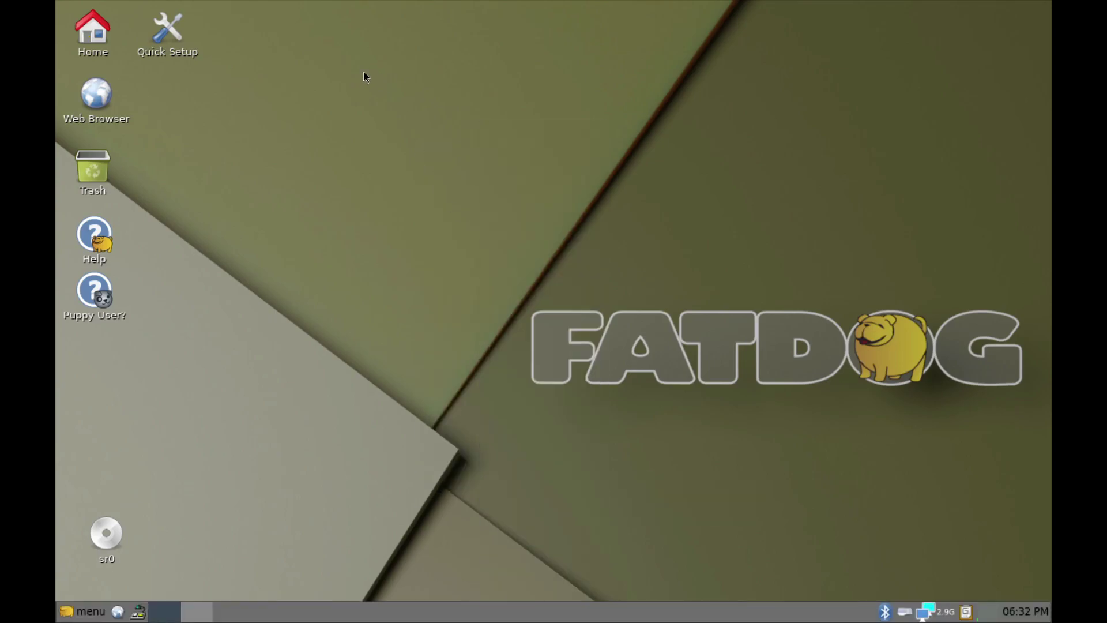
right_click(390, 90)
mouse_move(451, 125)
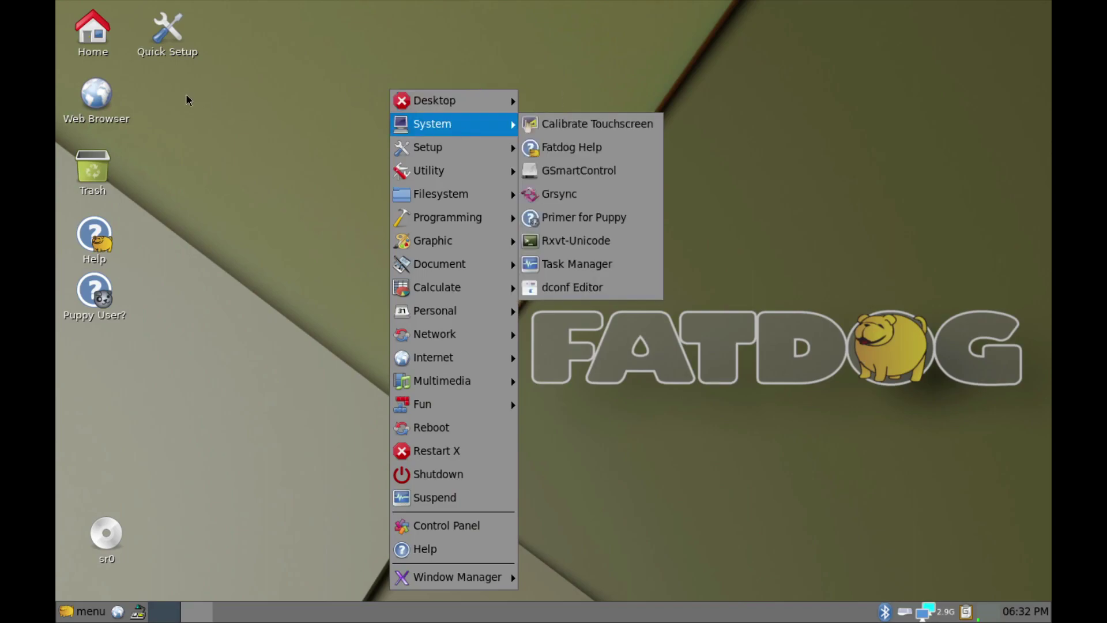
click(210, 63)
right_click(320, 65)
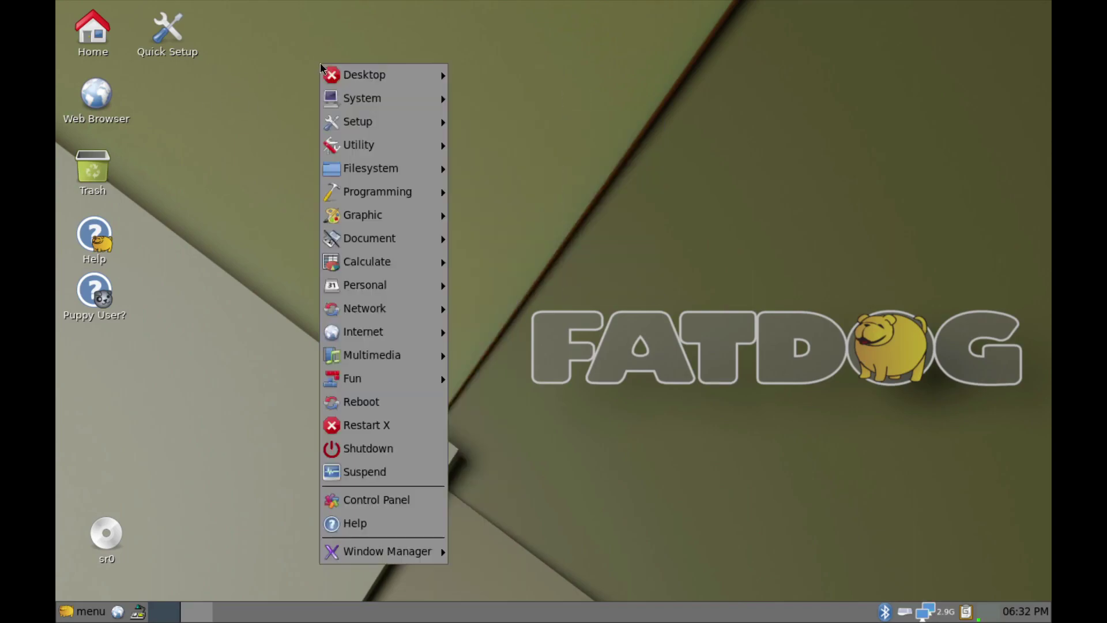
In Control Panel's Display Properties, apply 1920x1080 at 50.0Hz and accept the settings.
click(376, 505)
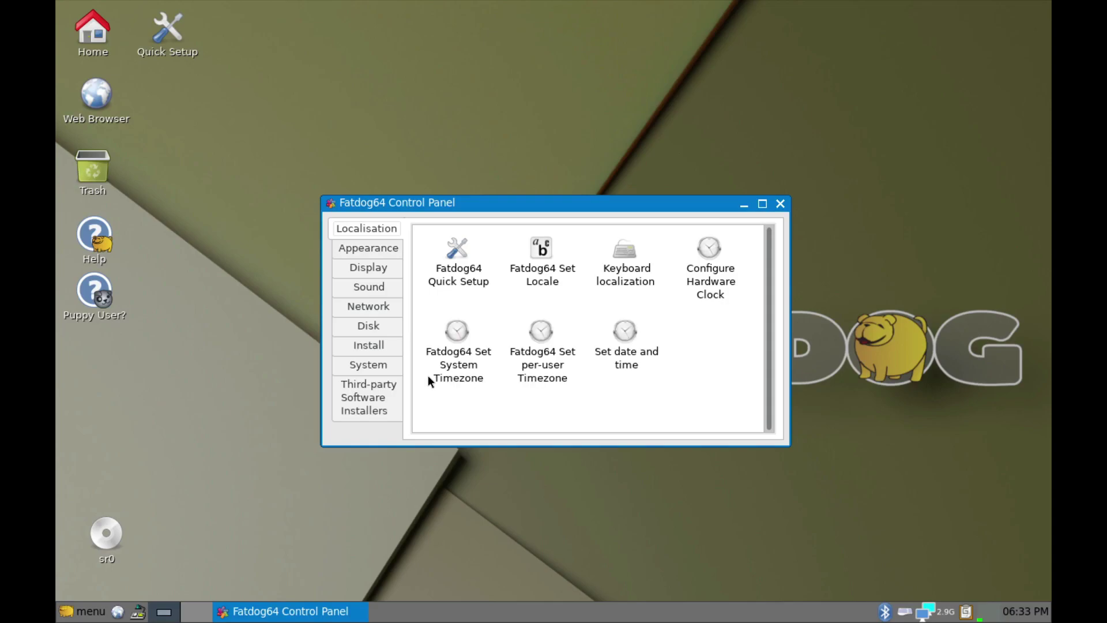
click(369, 268)
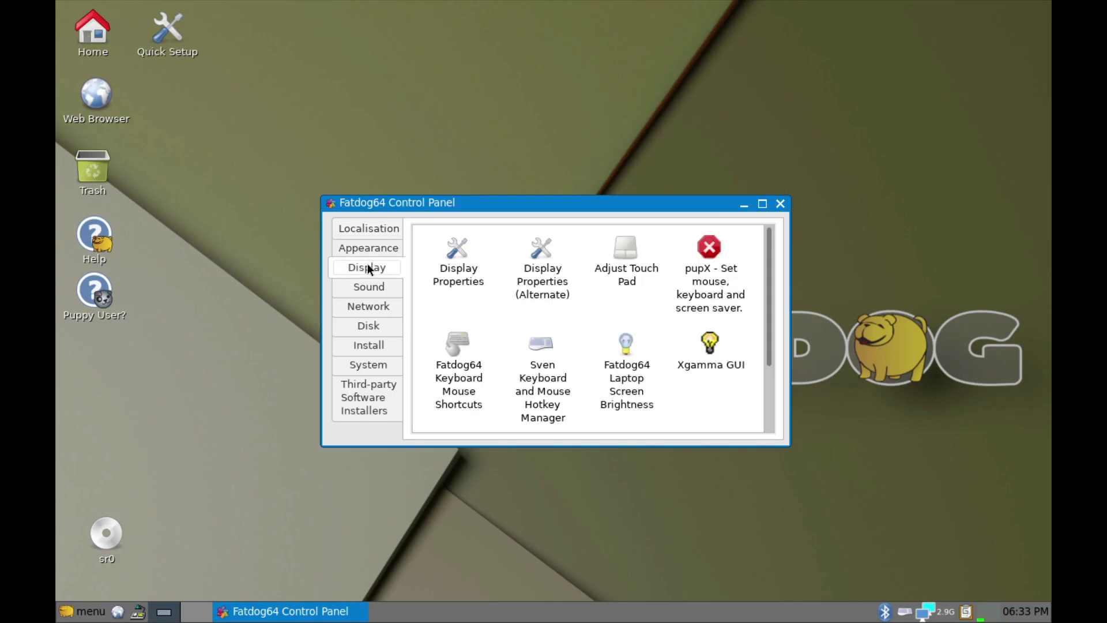
click(458, 266)
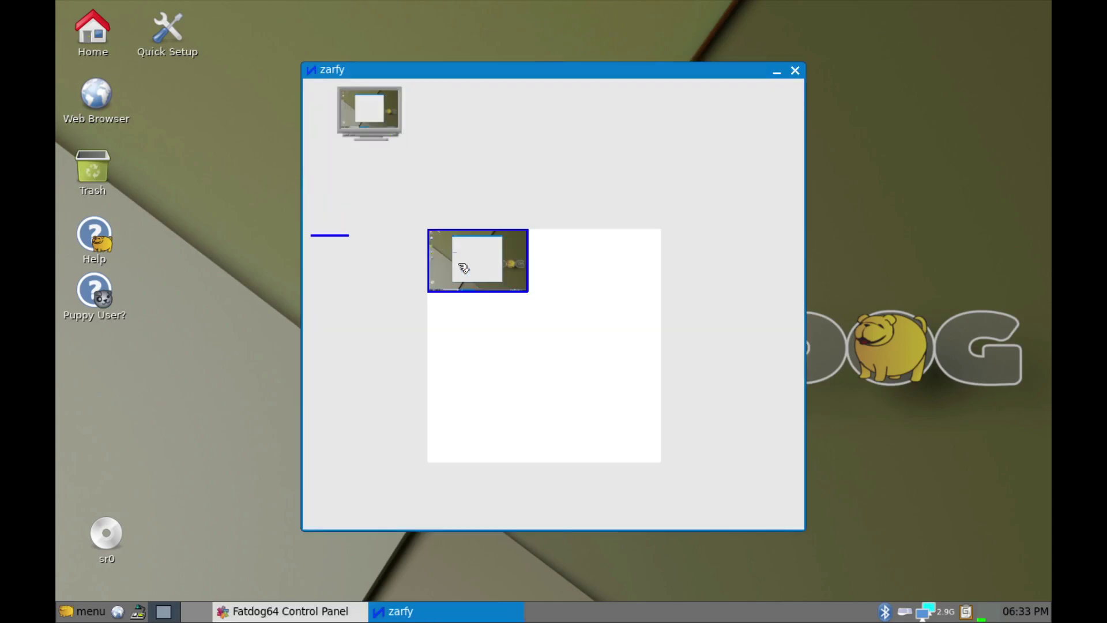
click(415, 201)
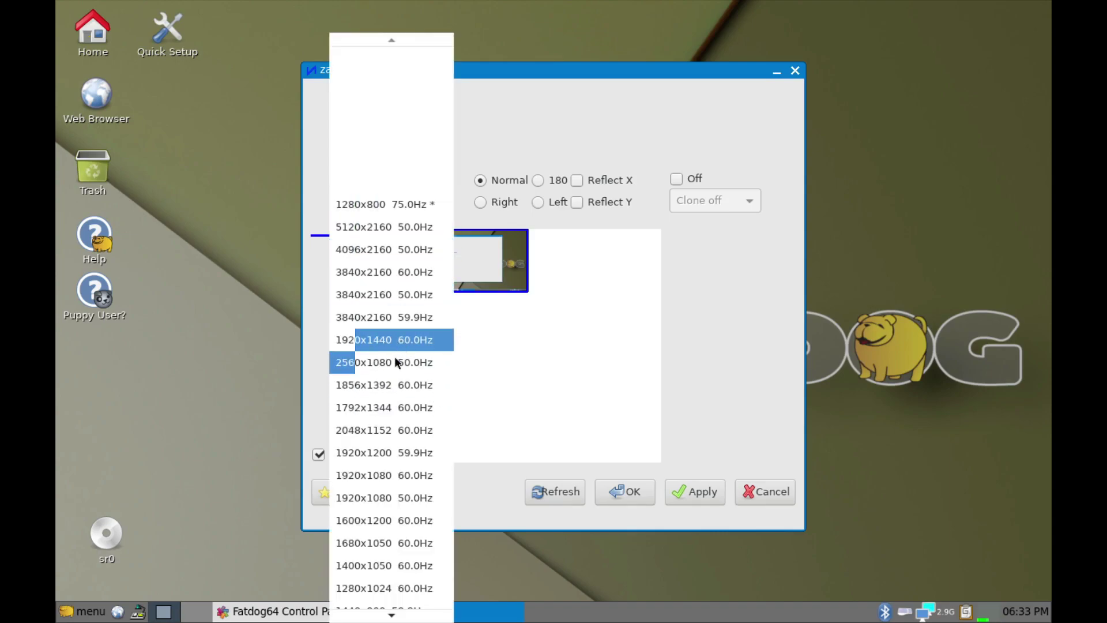
click(378, 498)
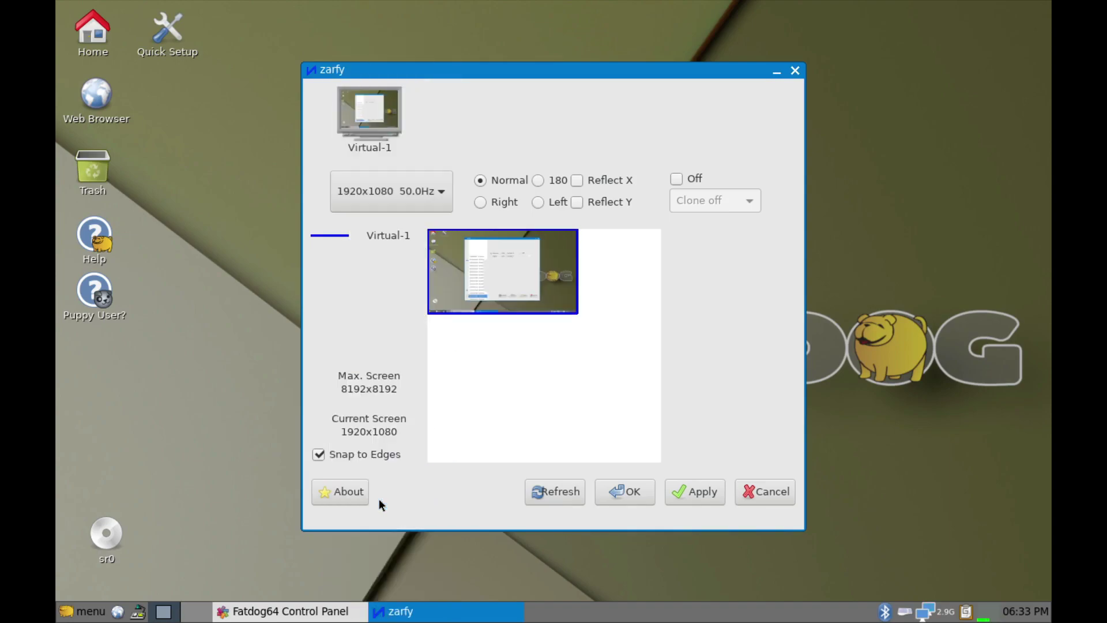
click(699, 488)
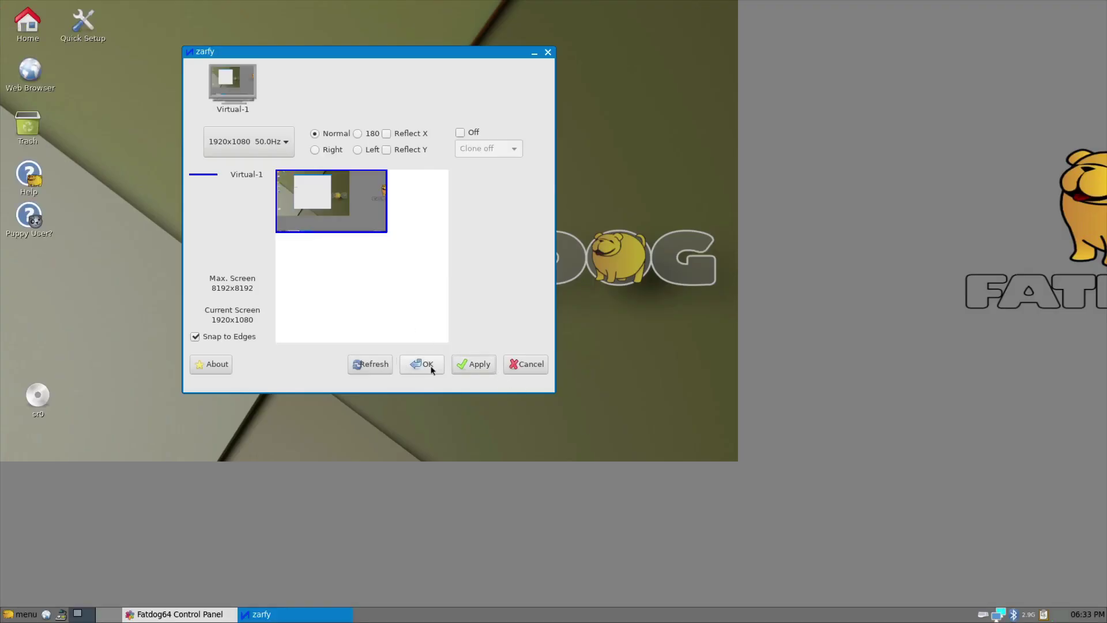
click(428, 364)
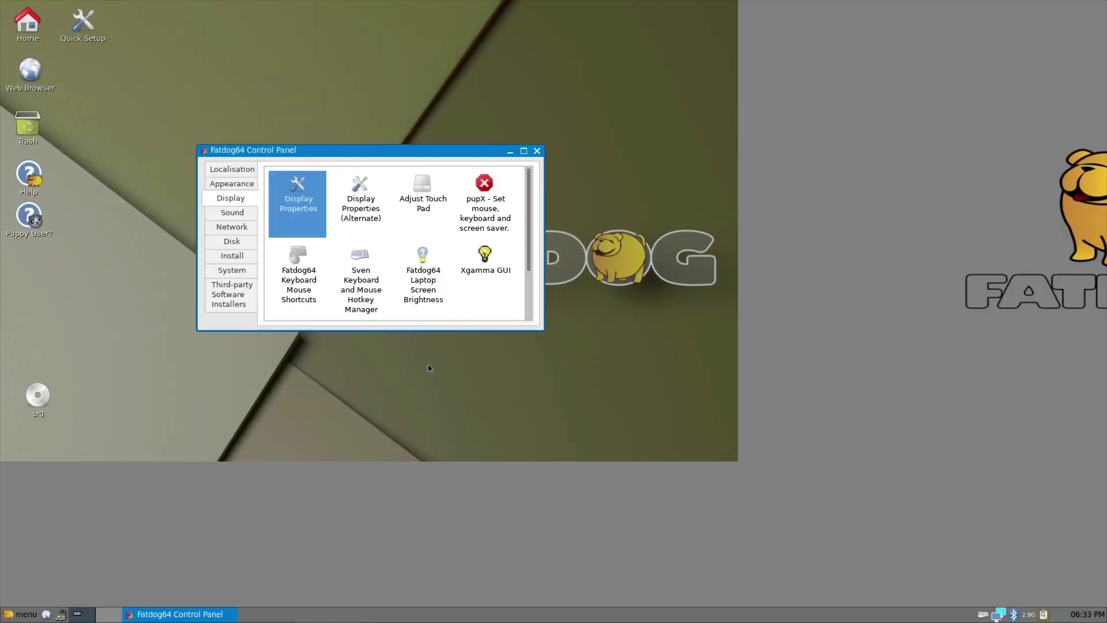
Close the Control Panel and dismiss the desktop menu without choosing anything.
click(537, 151)
right_click(543, 220)
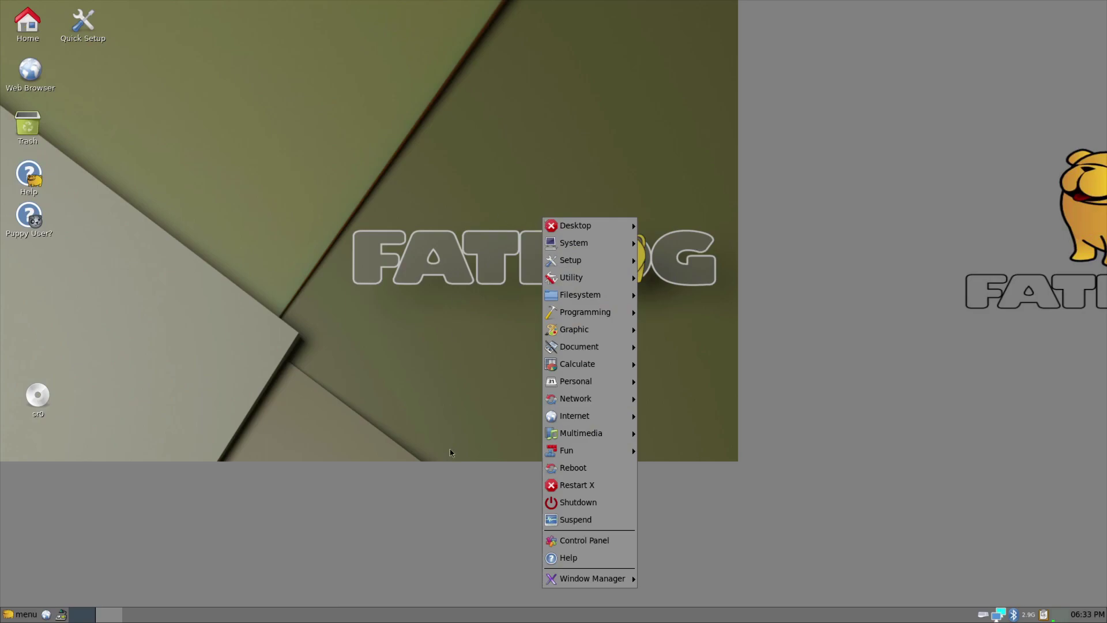
mouse_move(608, 581)
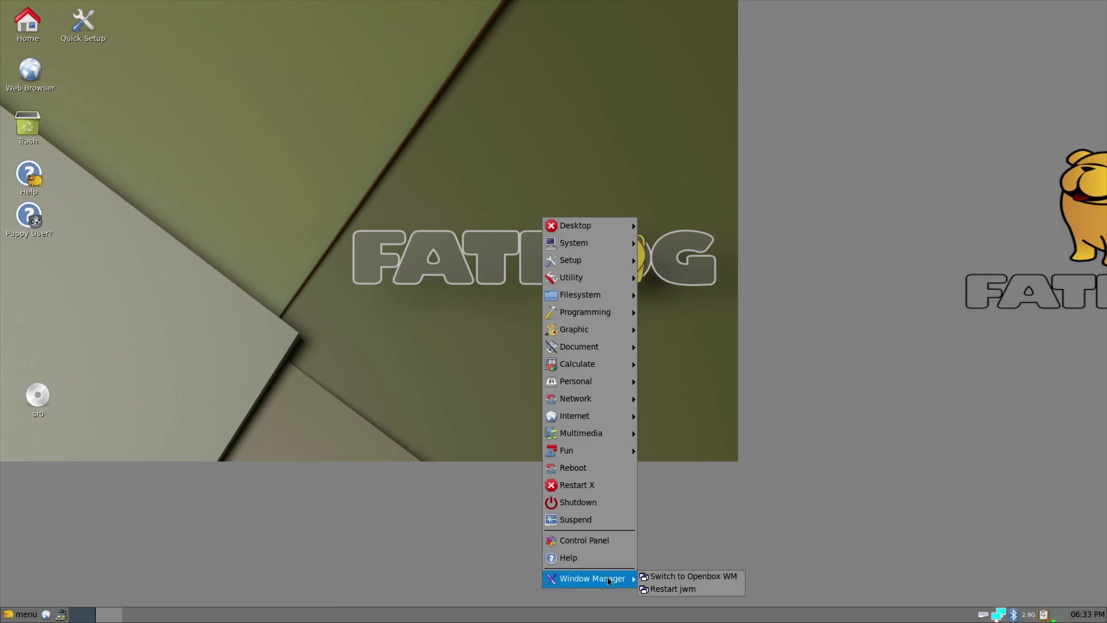
click(203, 374)
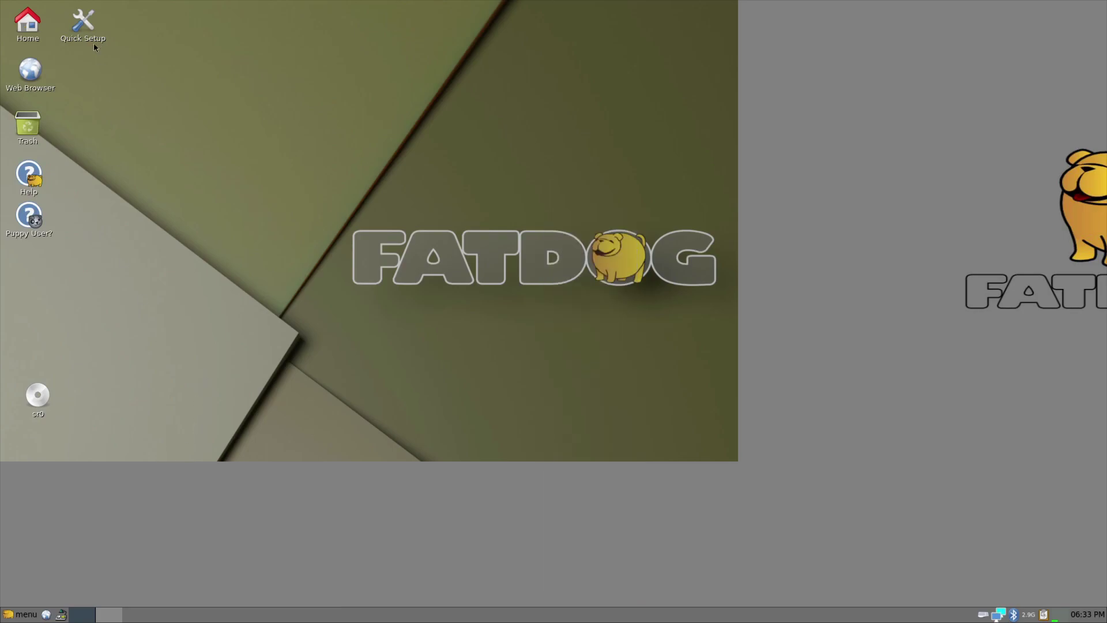
Move the Quick Setup icon, then open the Primer for Puppy help page and read its introduction.
drag(95, 47, 33, 261)
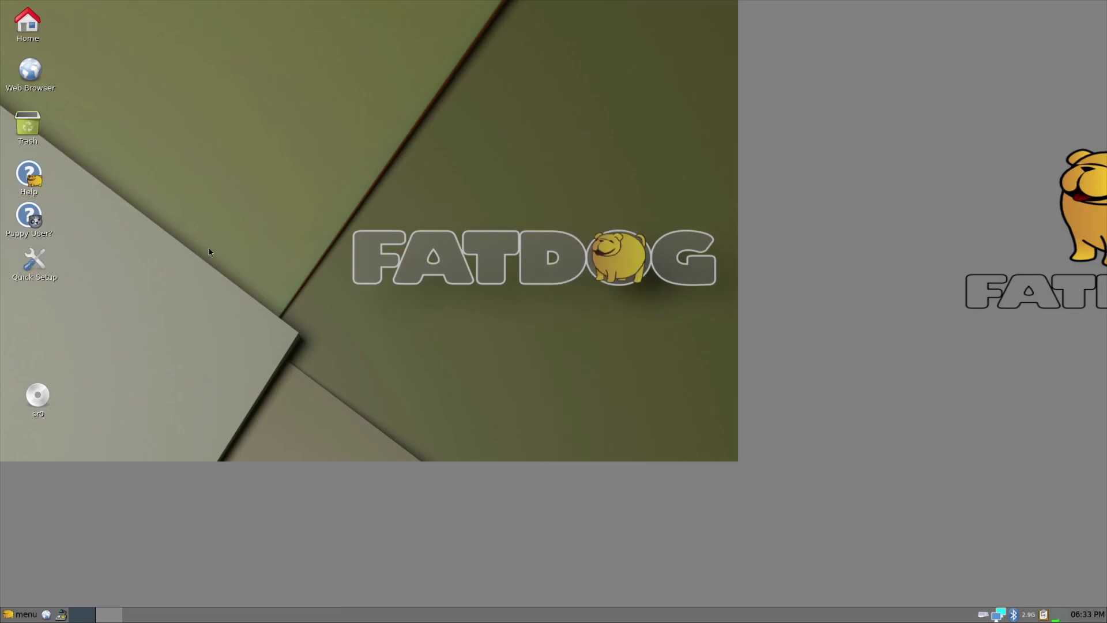
double_click(33, 222)
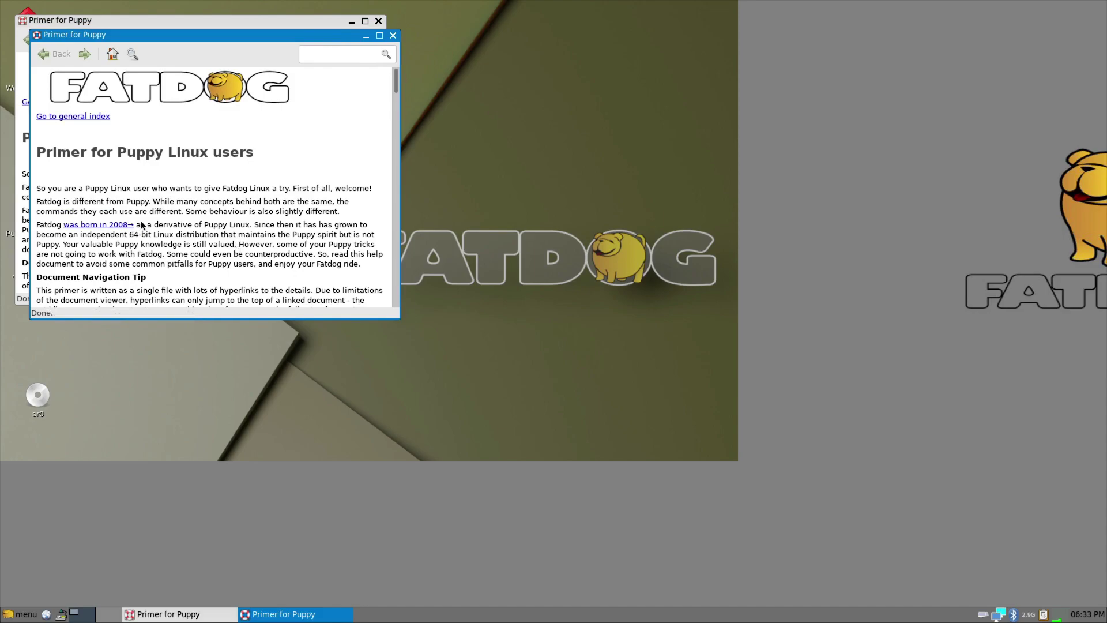
drag(140, 226, 287, 228)
scroll(282, 249, down, 10)
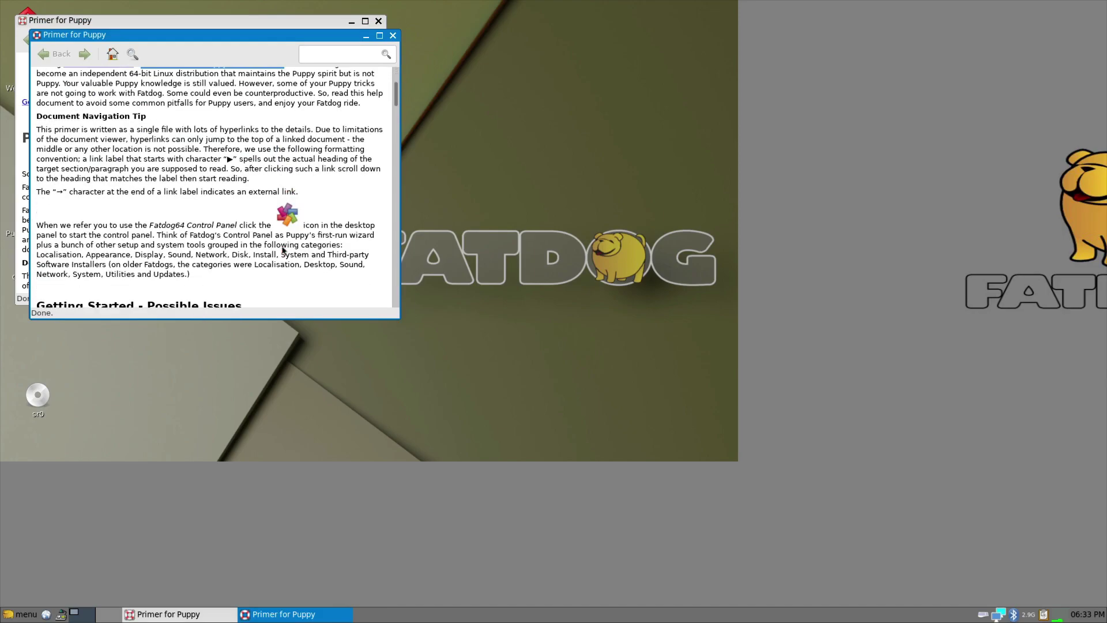
scroll(274, 251, down, 10)
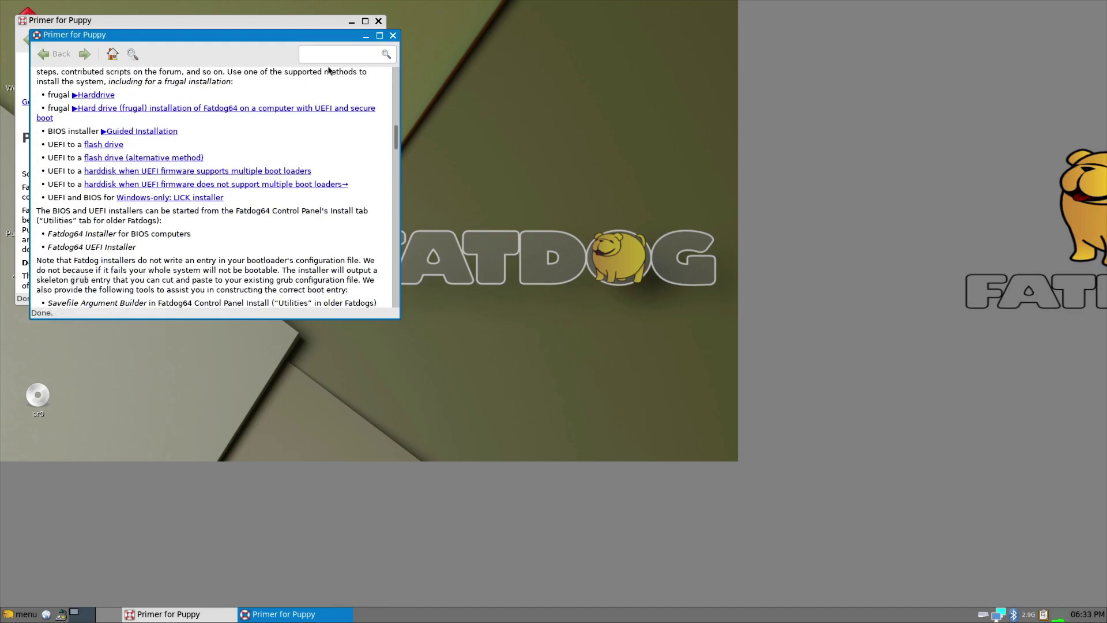
scroll(351, 134, up, 3)
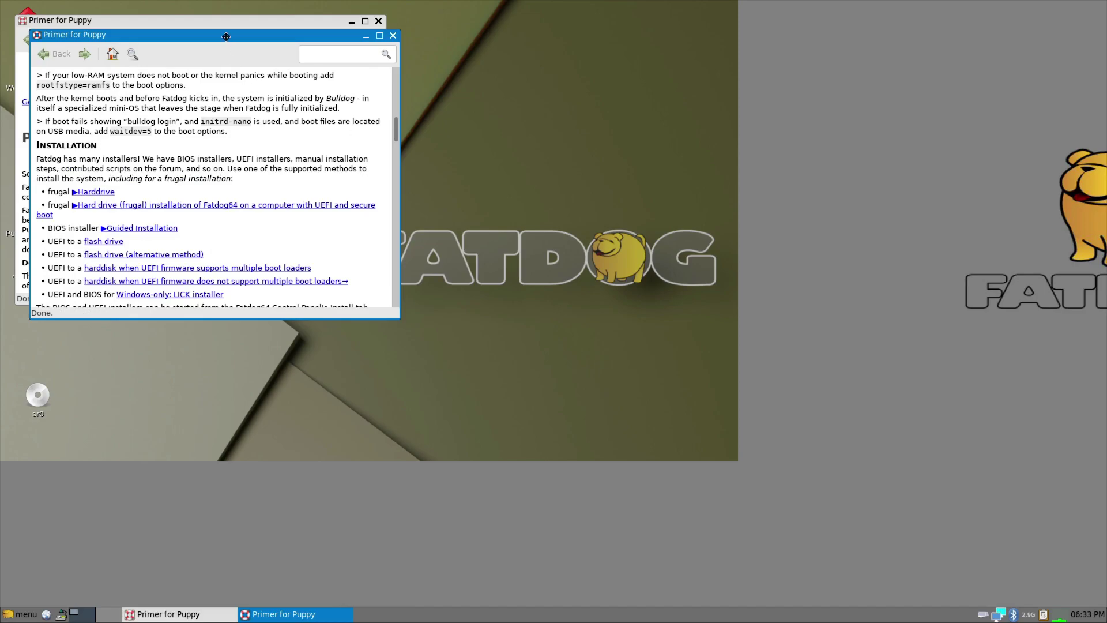
Open the Guided Installation instructions, scroll through them, then close both Primer windows.
drag(227, 35, 526, 89)
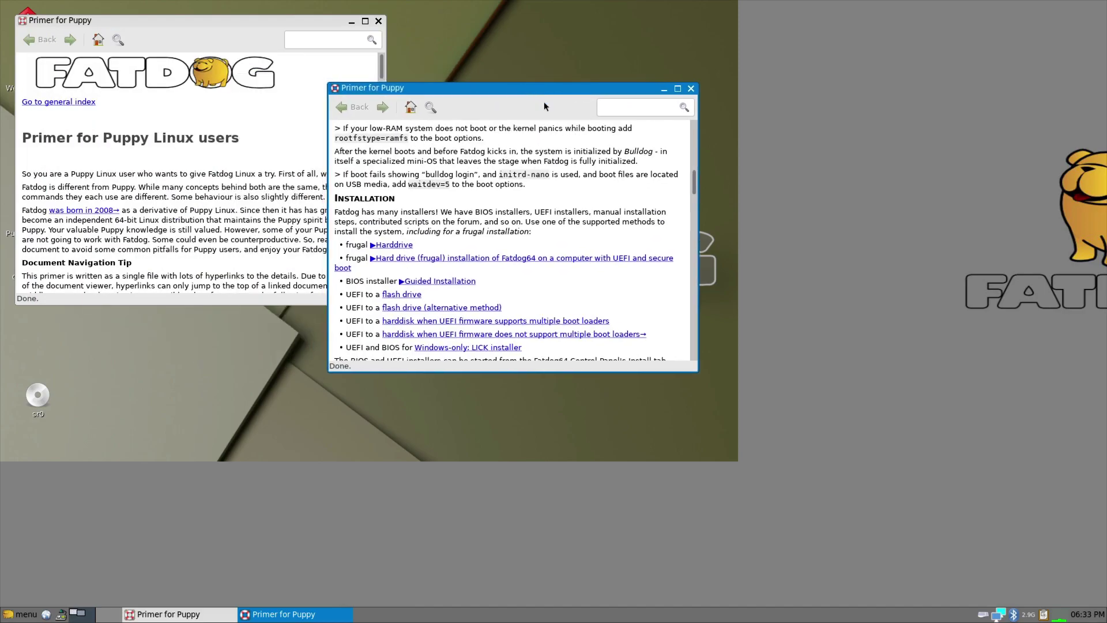
click(453, 282)
scroll(419, 265, down, 9)
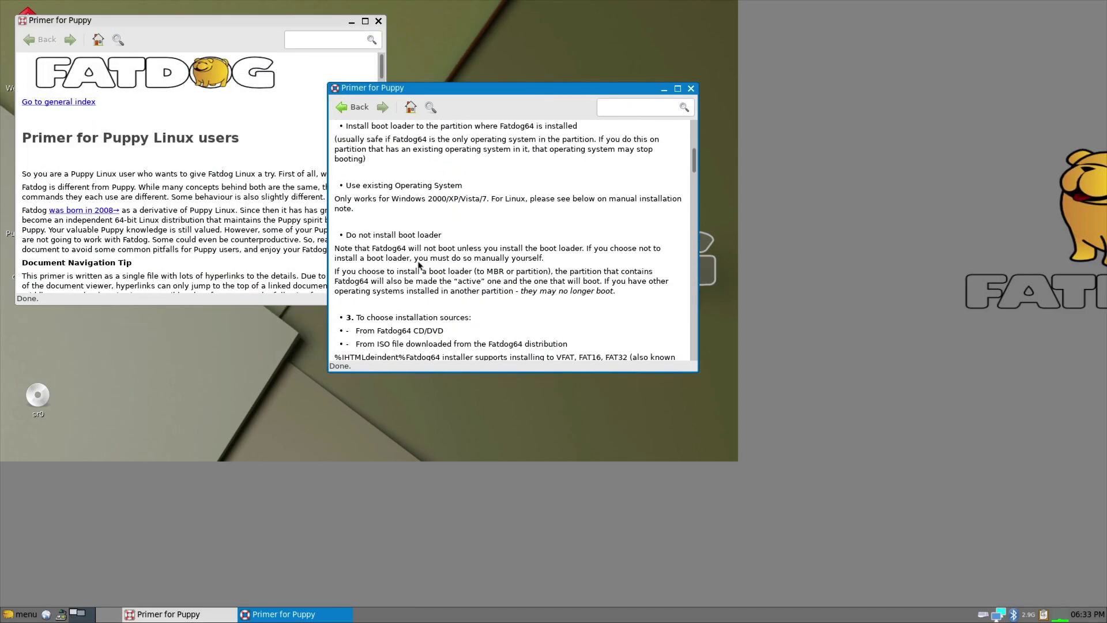
click(691, 88)
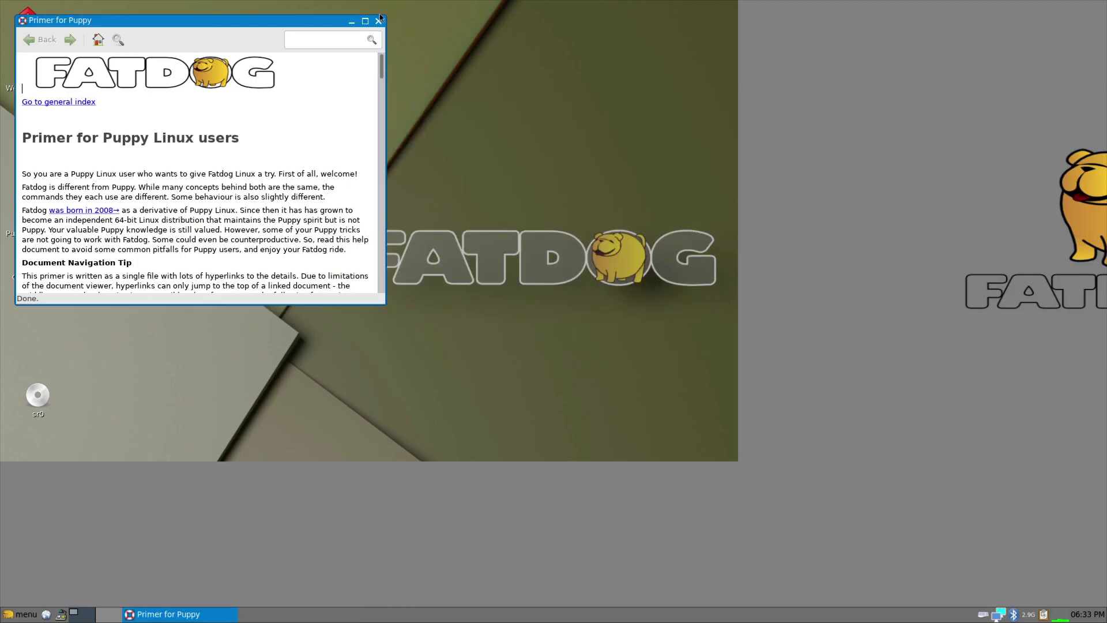
click(378, 21)
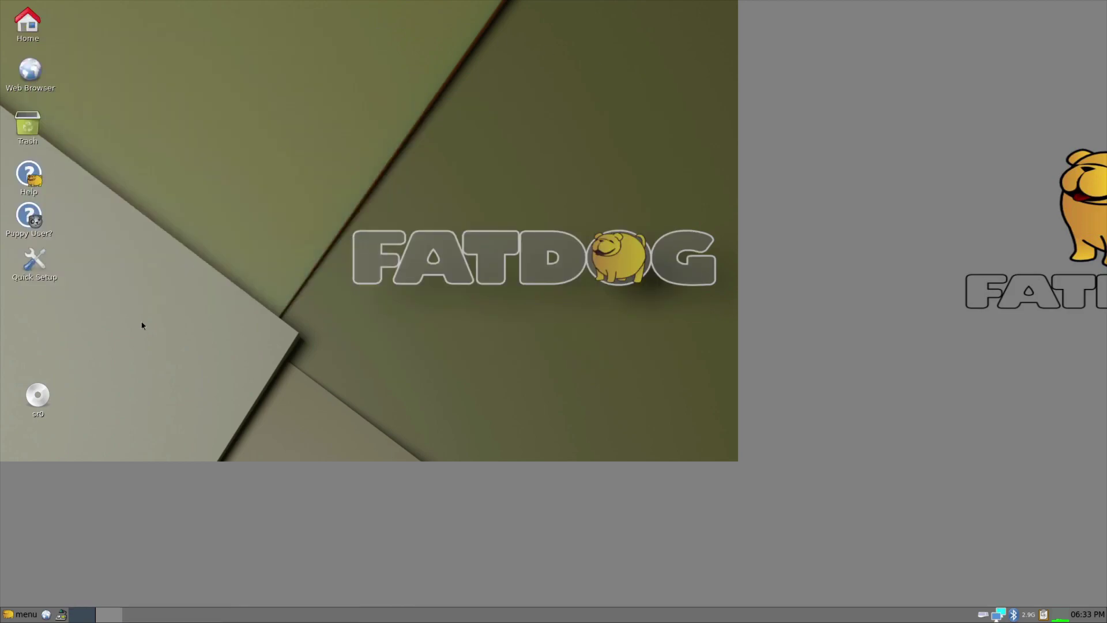
click(26, 25)
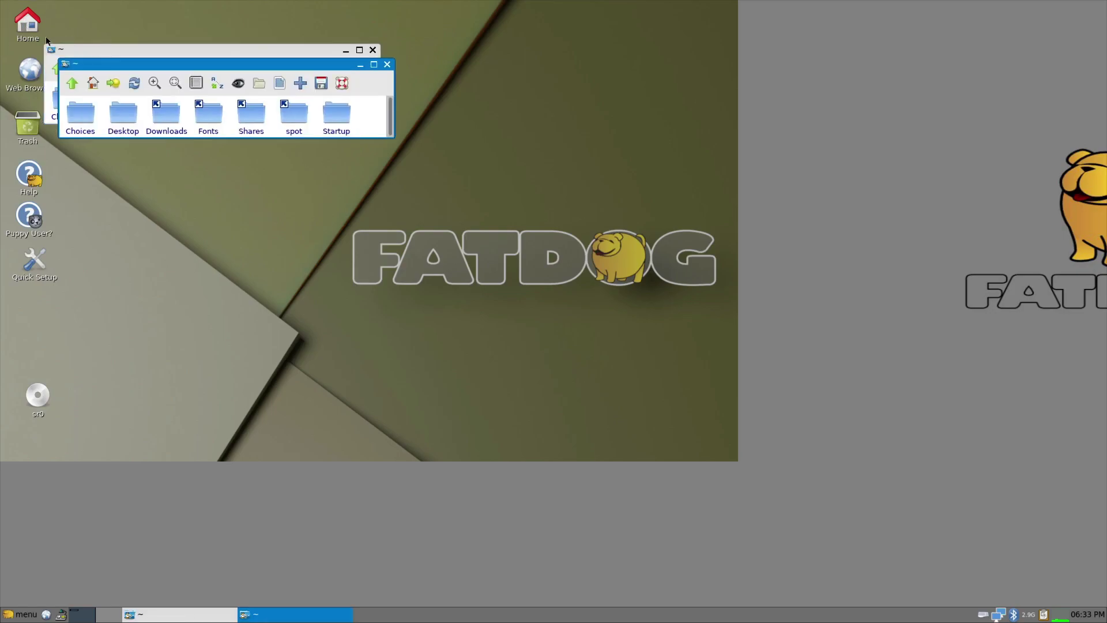
click(359, 51)
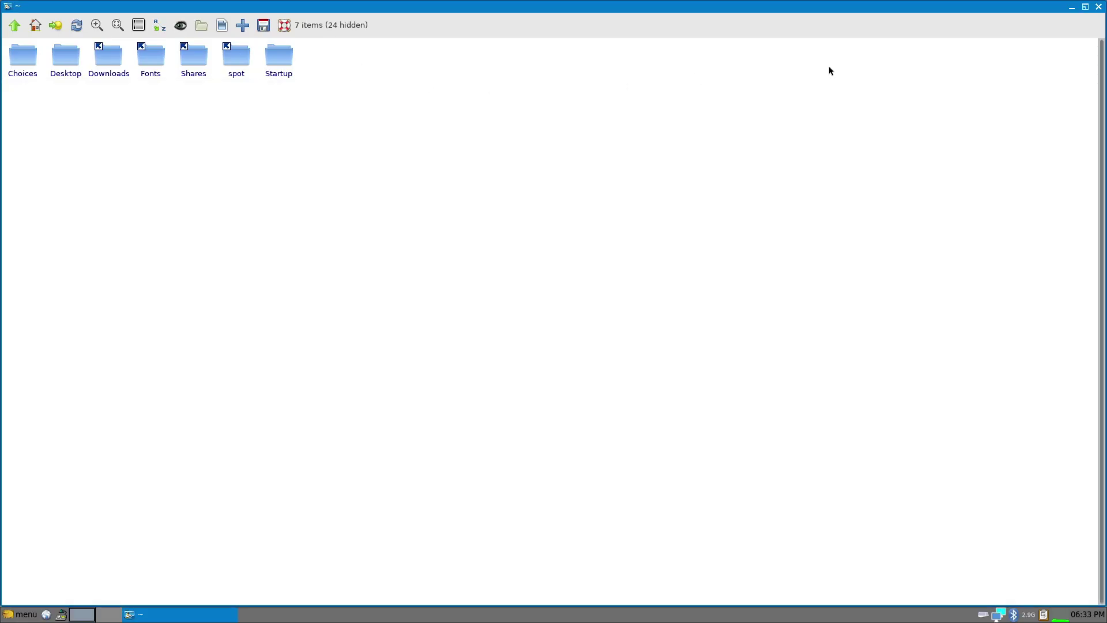
click(1099, 6)
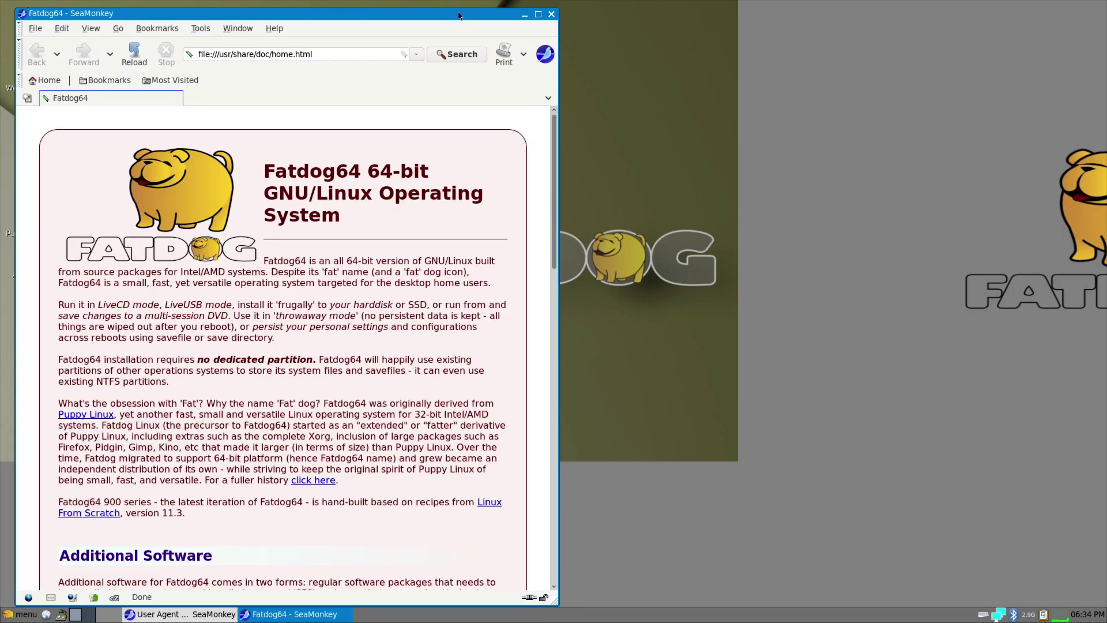
double_click(535, 16)
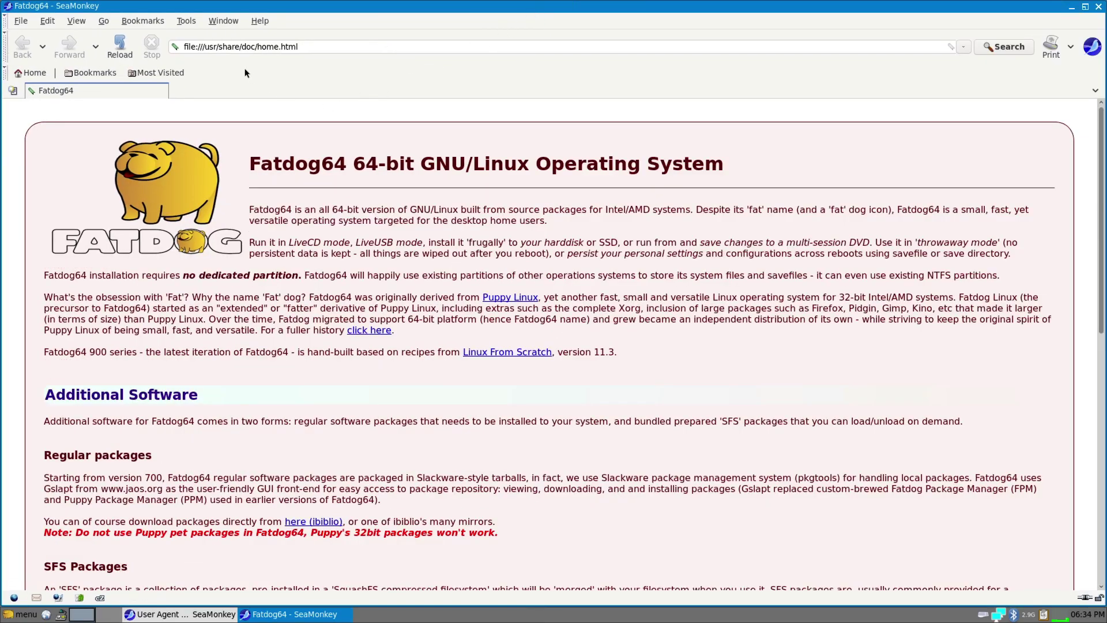
click(259, 21)
click(277, 124)
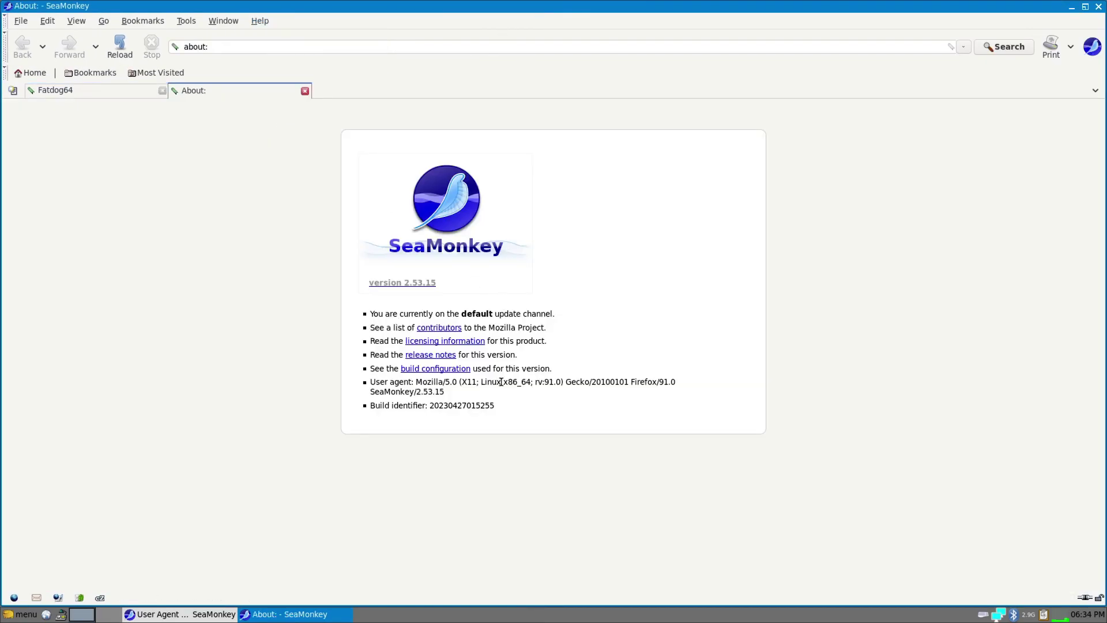
click(304, 91)
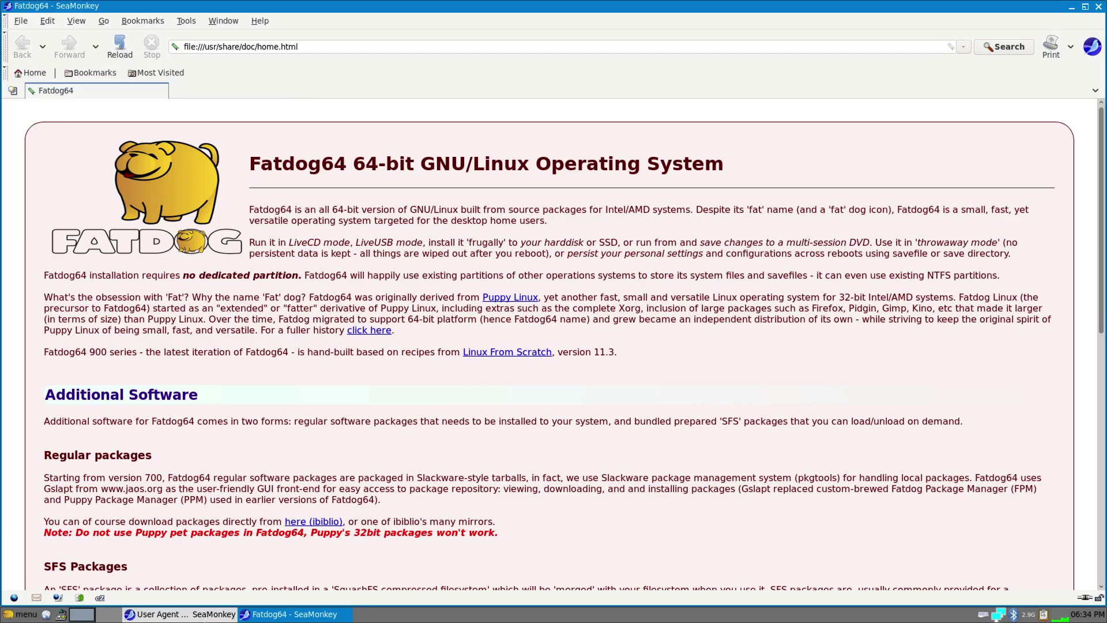
click(277, 615)
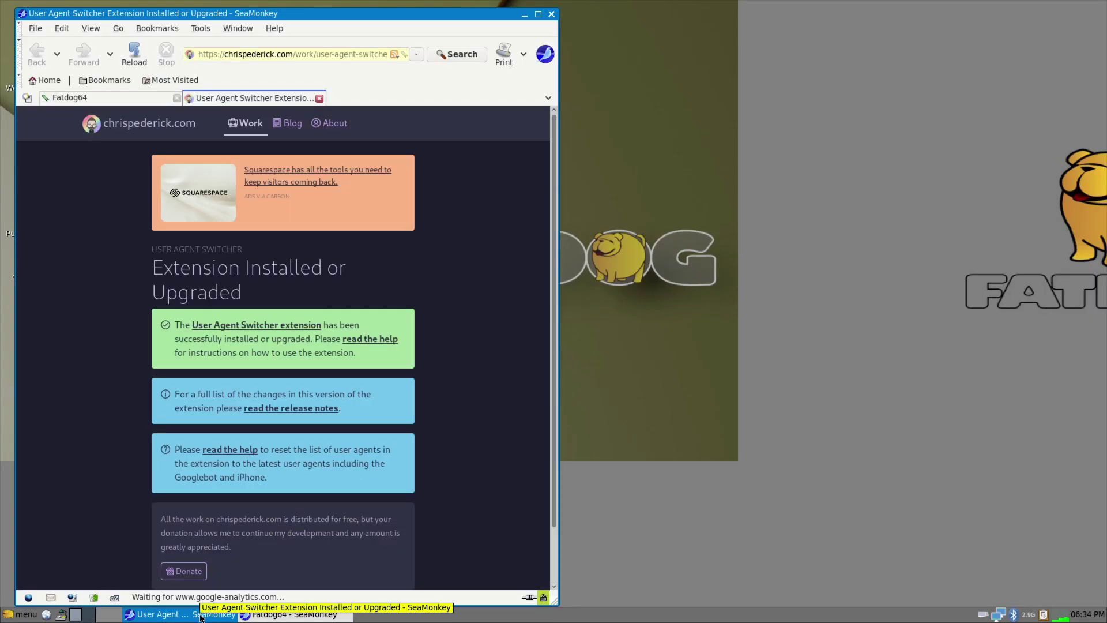
click(552, 15)
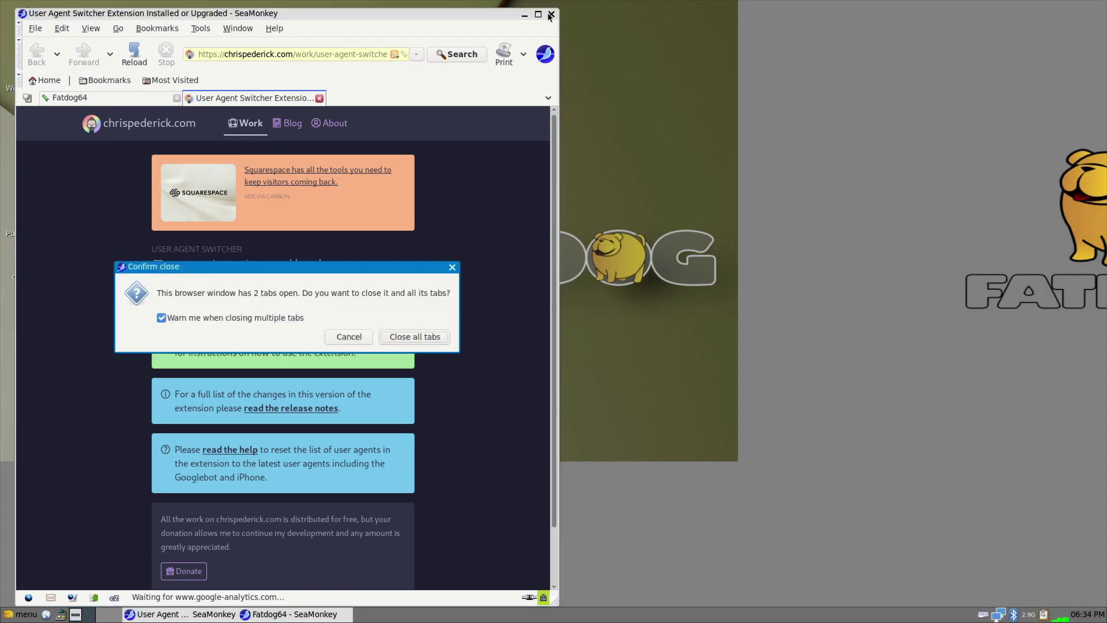
click(395, 335)
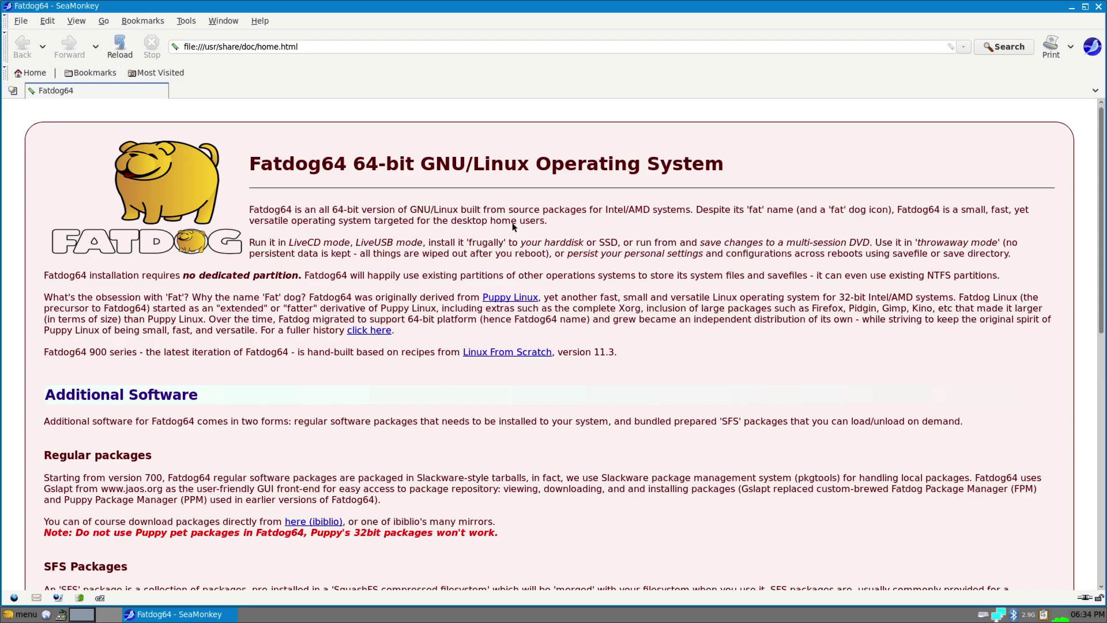
click(1098, 6)
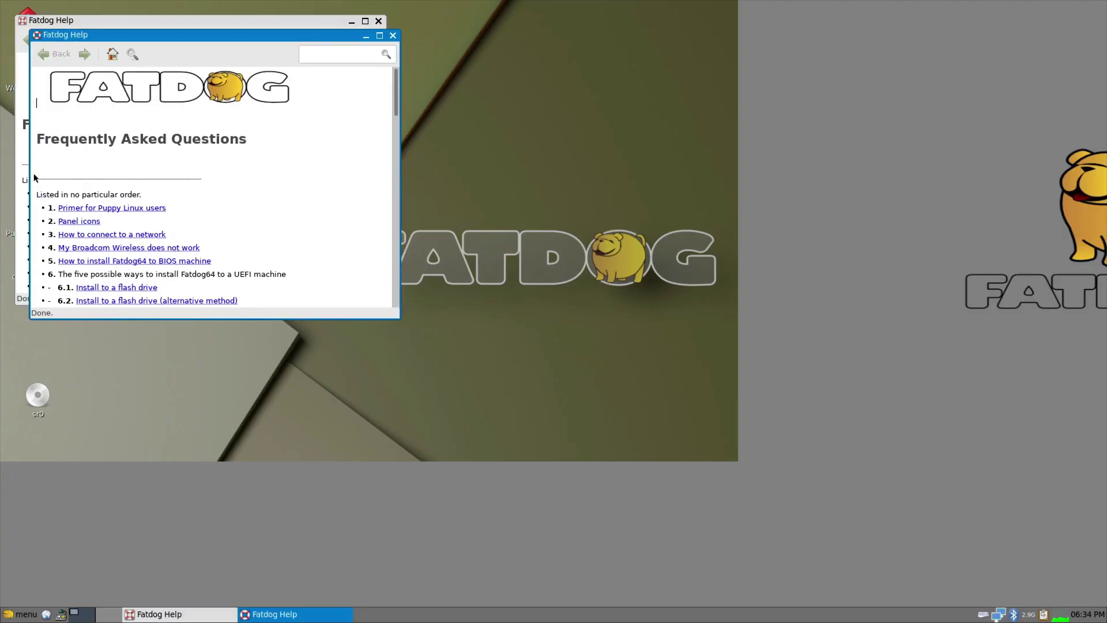
click(118, 261)
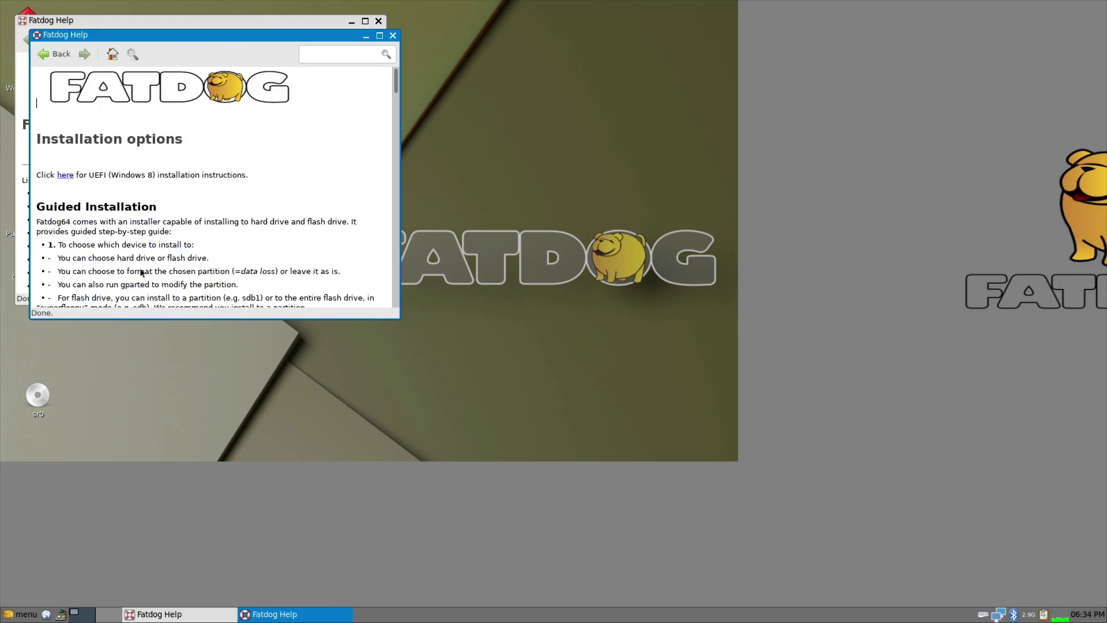
scroll(141, 273, down, 3)
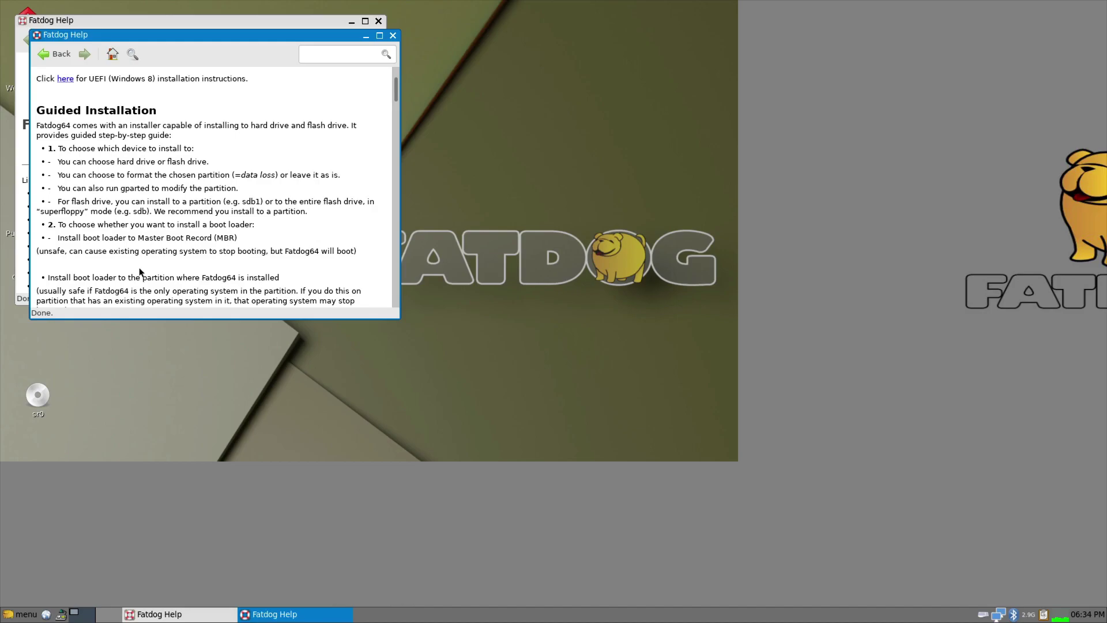
scroll(140, 271, down, 4)
scroll(141, 266, down, 4)
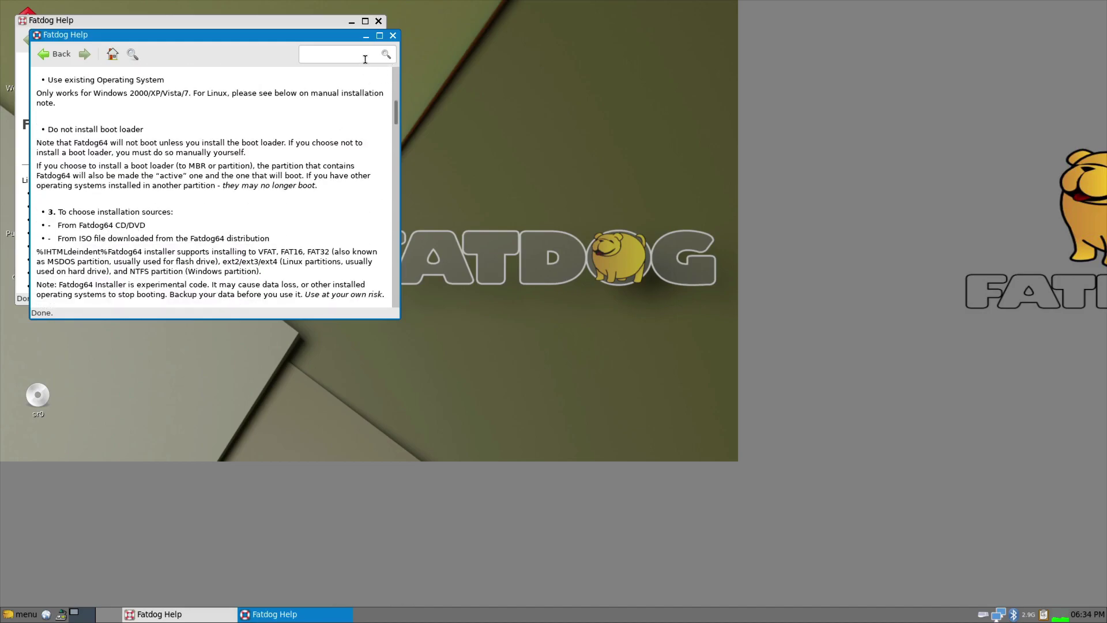
click(397, 35)
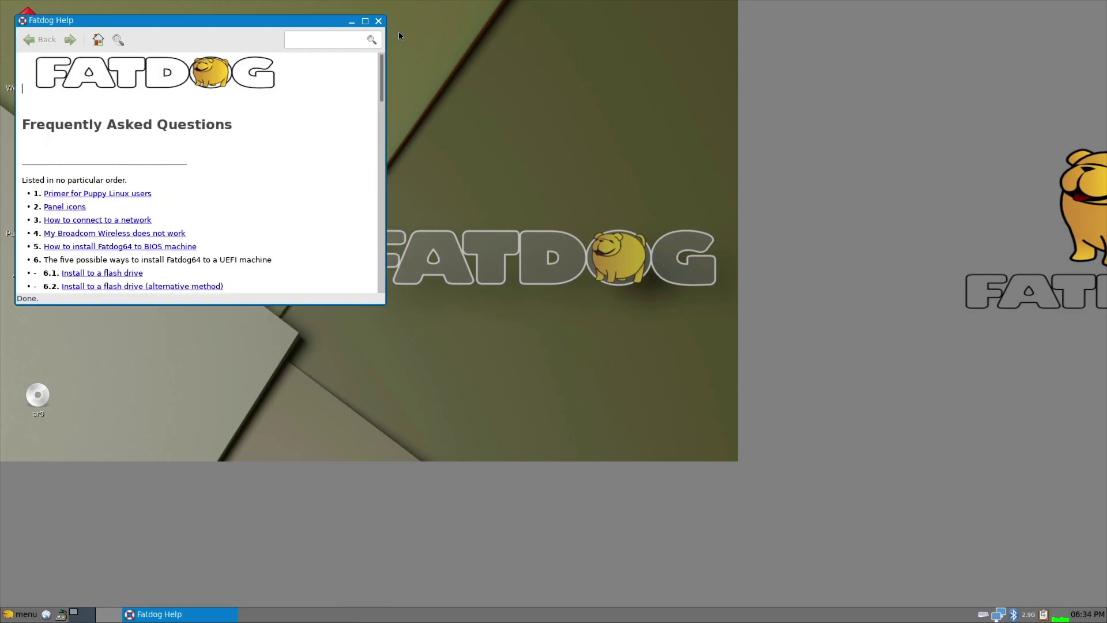
click(380, 21)
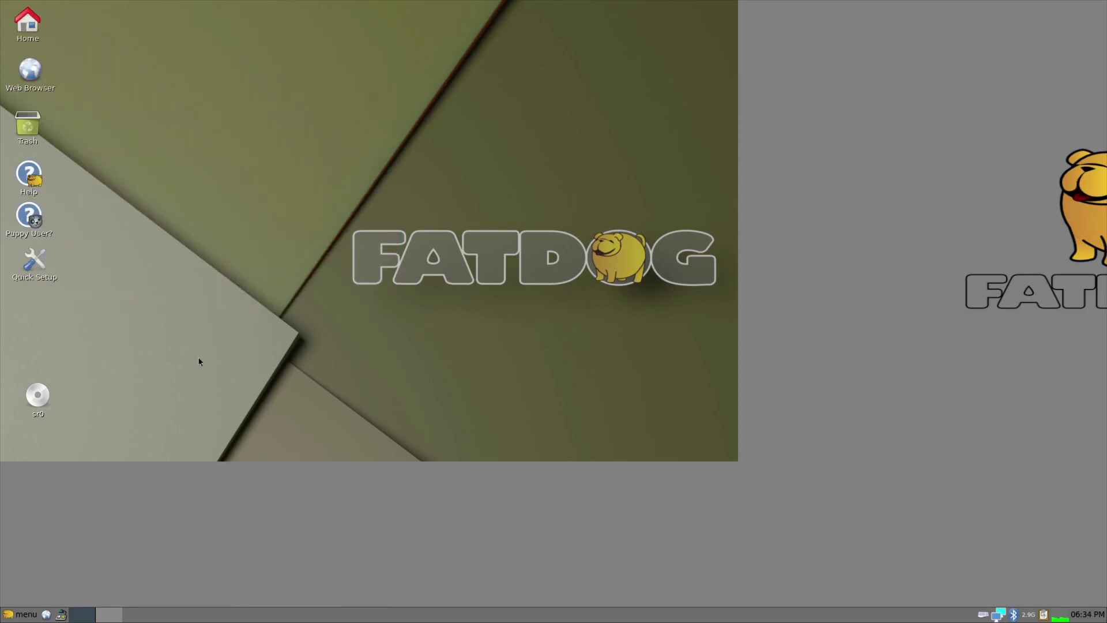
Launch the Qtvkbd on-screen keyboard from the Desktop menu and move it to the bottom centre.
click(18, 616)
mouse_move(49, 244)
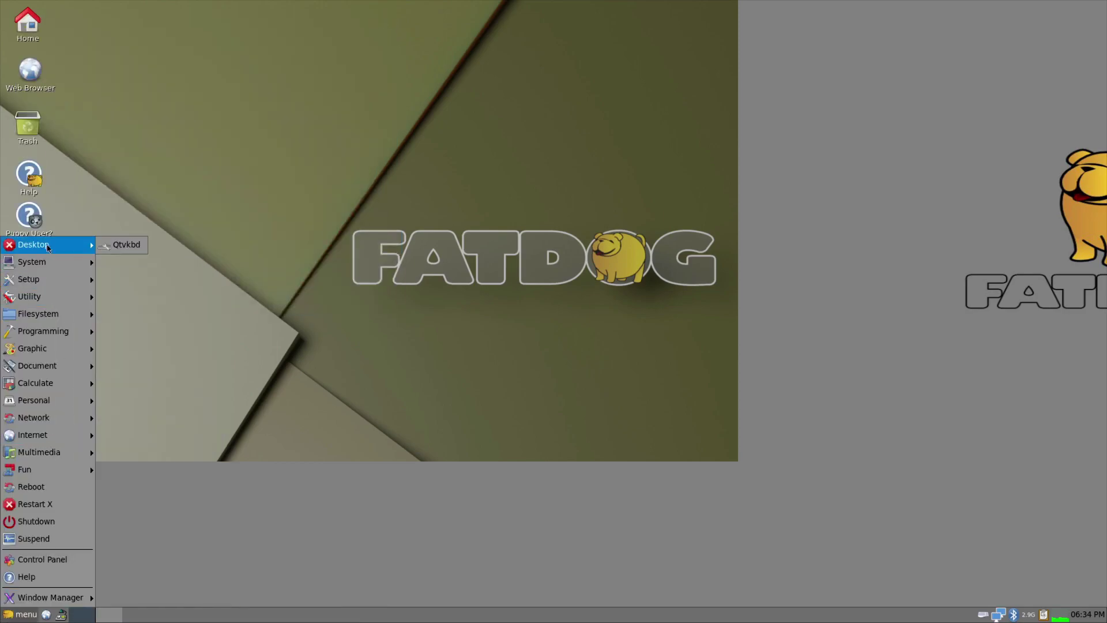
click(124, 245)
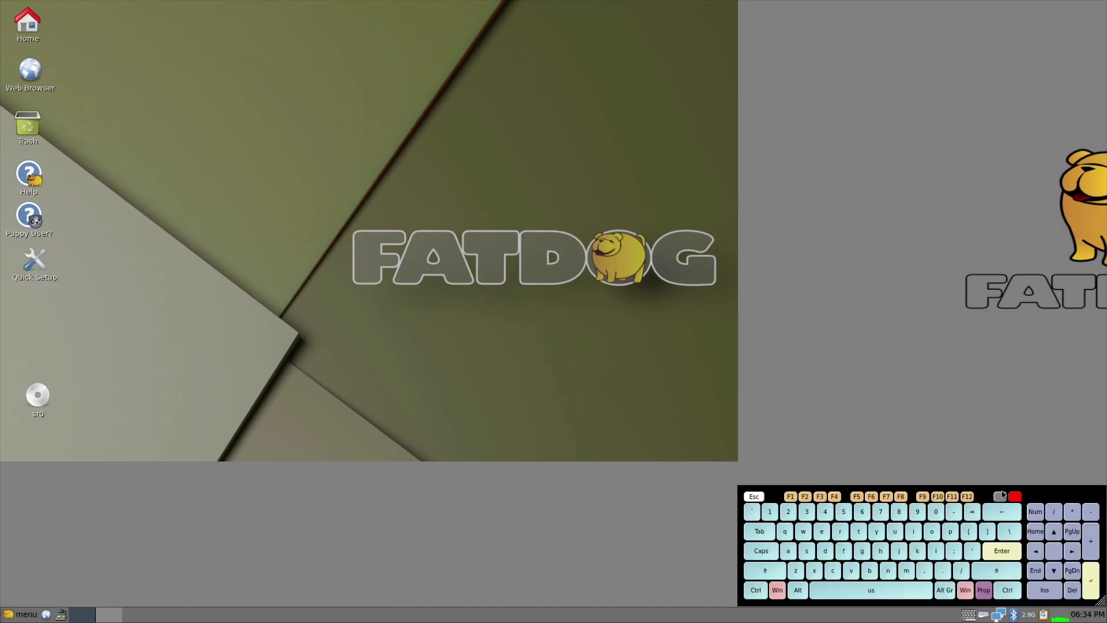
drag(1049, 493, 762, 469)
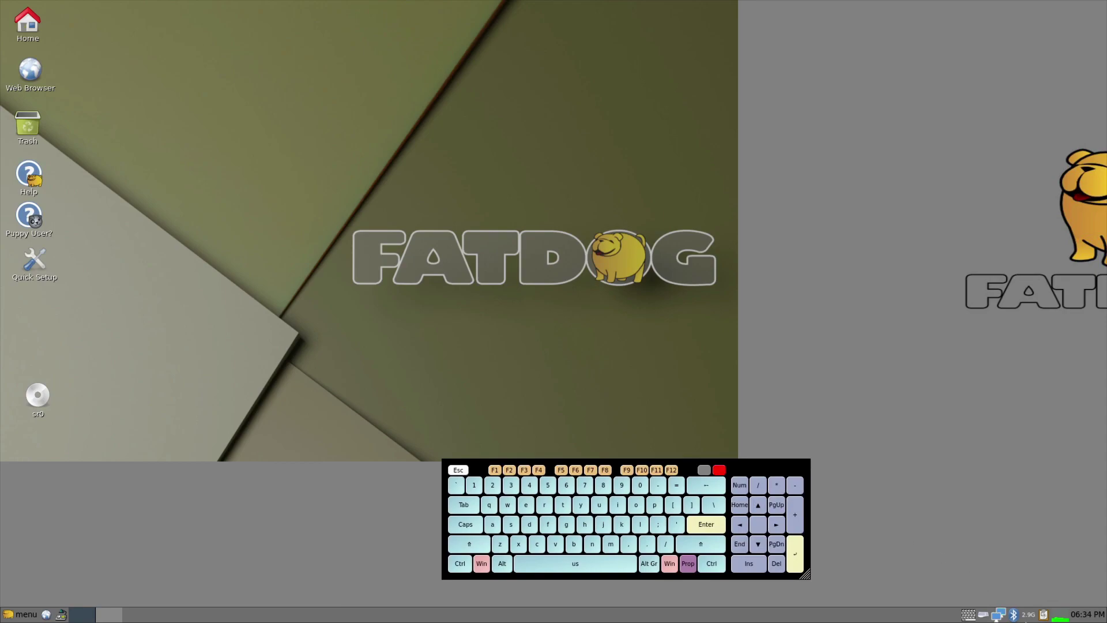
Quit the on-screen keyboard from its tray icon and show the menu's System tools.
right_click(969, 616)
click(993, 604)
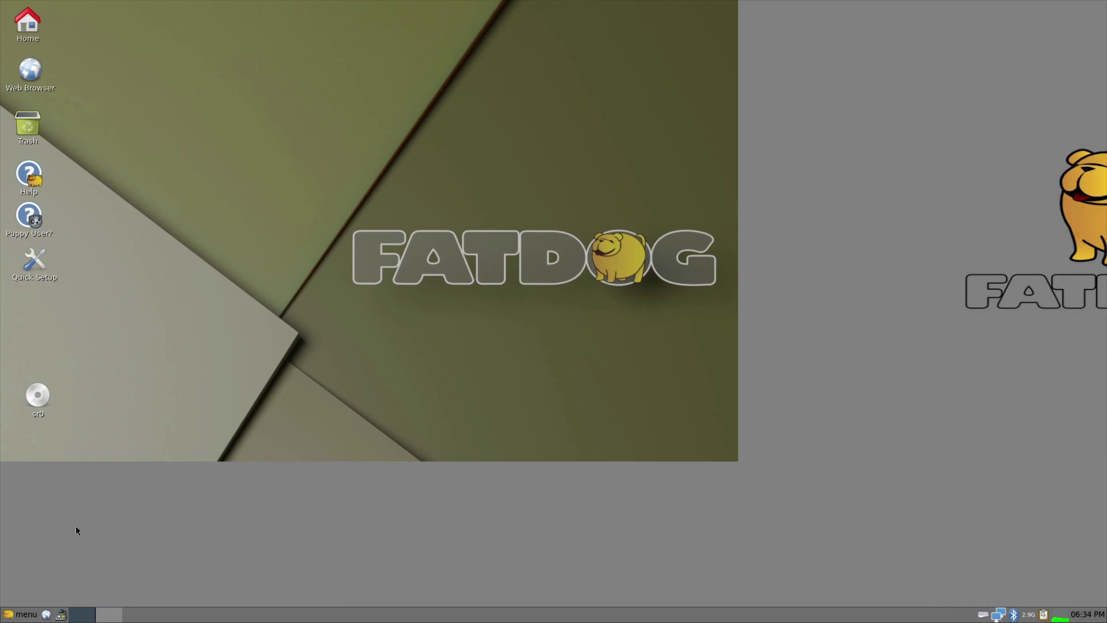
click(19, 616)
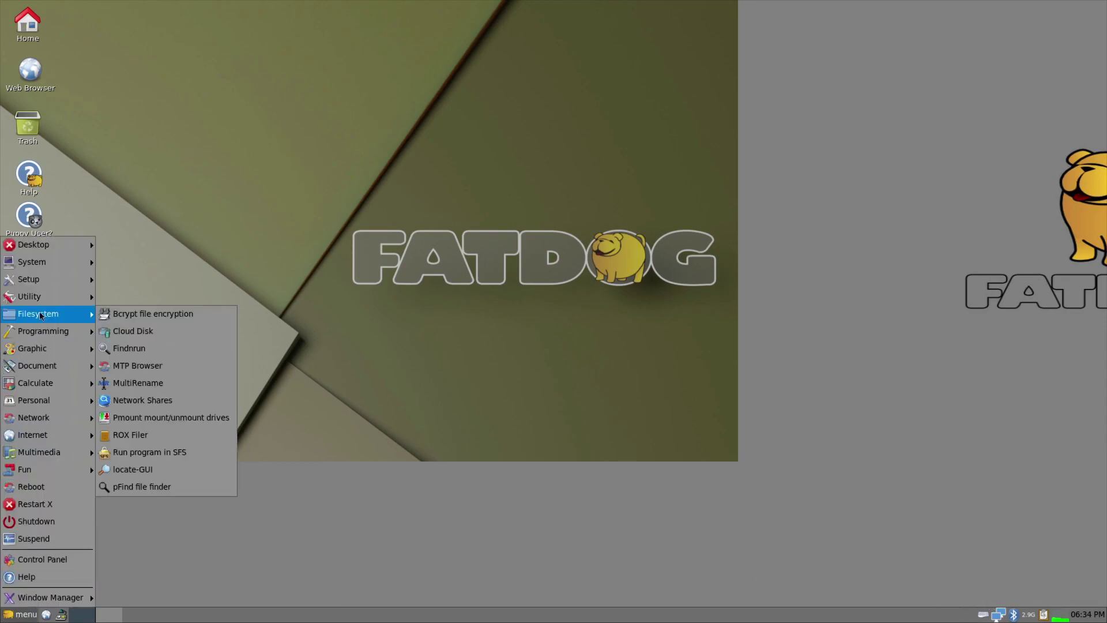
mouse_move(90, 260)
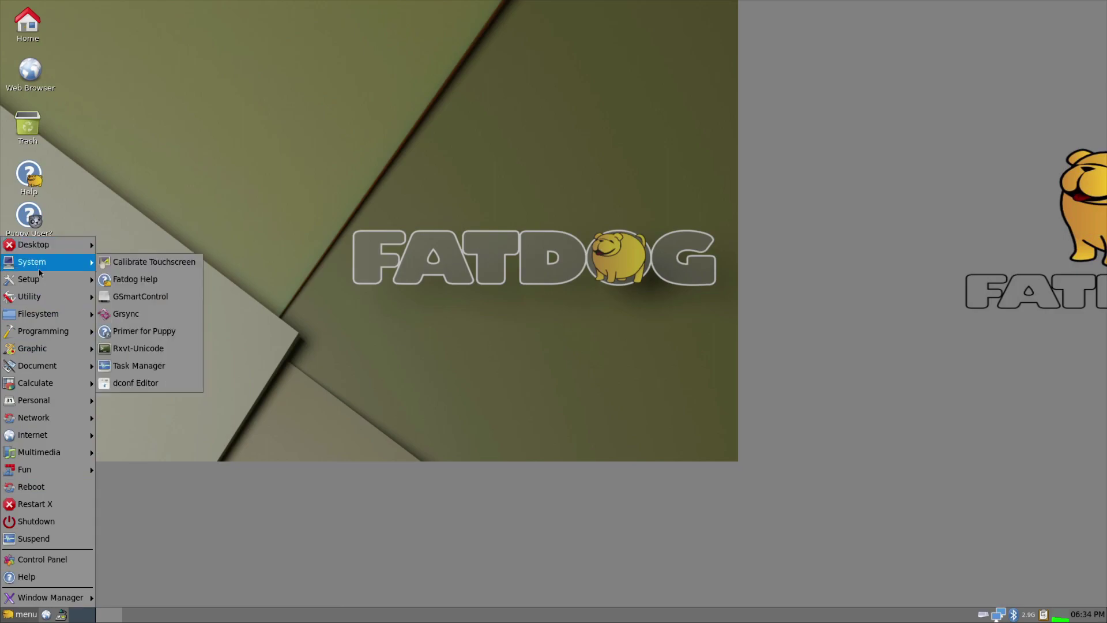
click(178, 299)
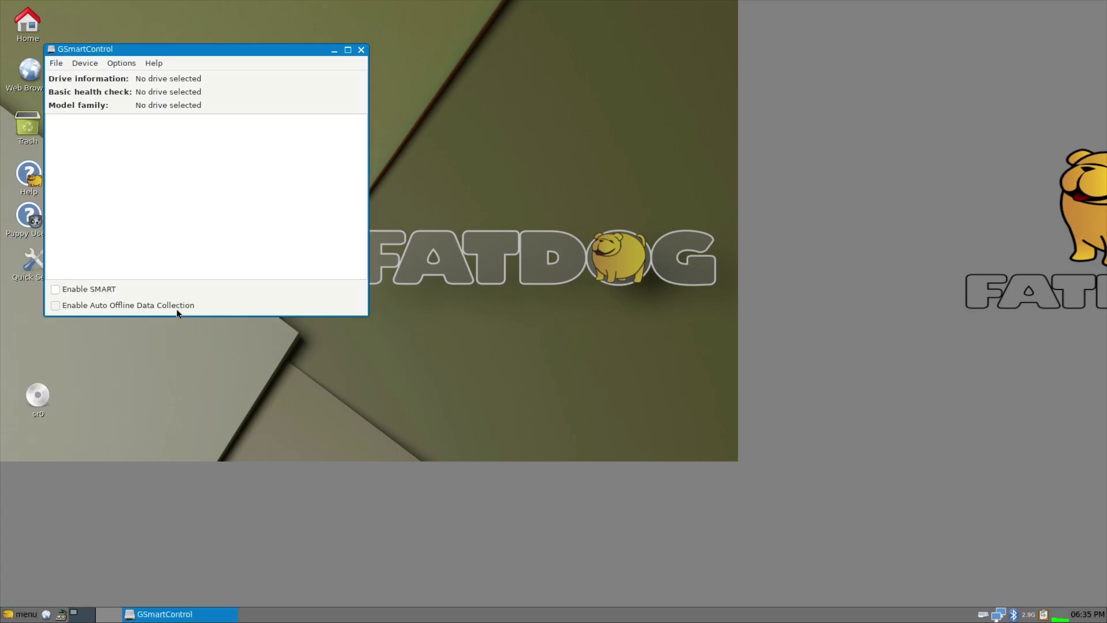
click(362, 51)
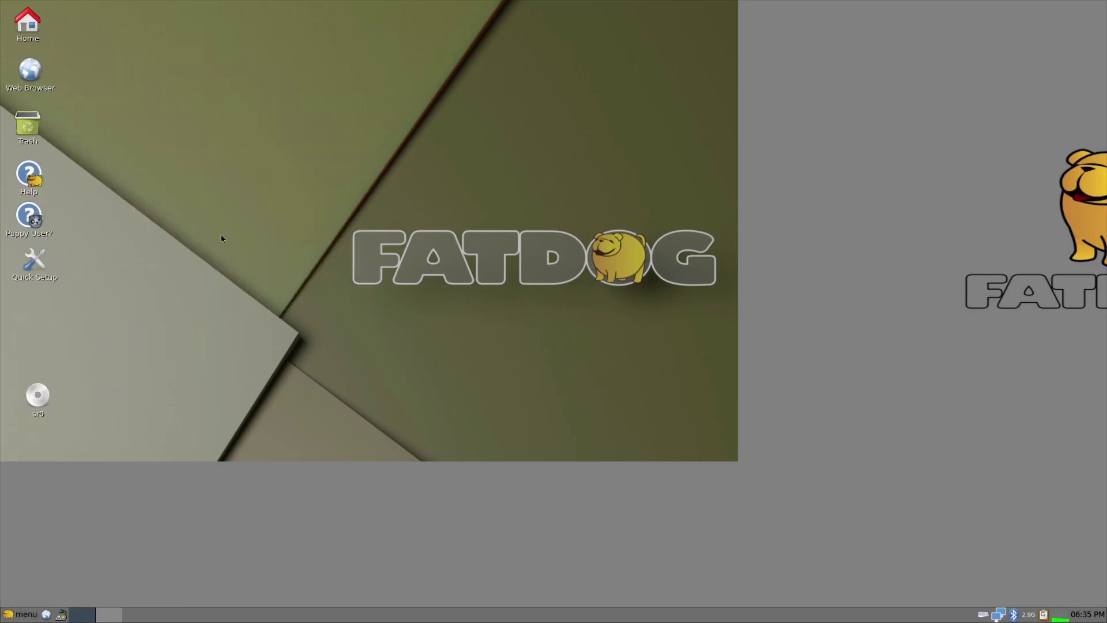
key(super)
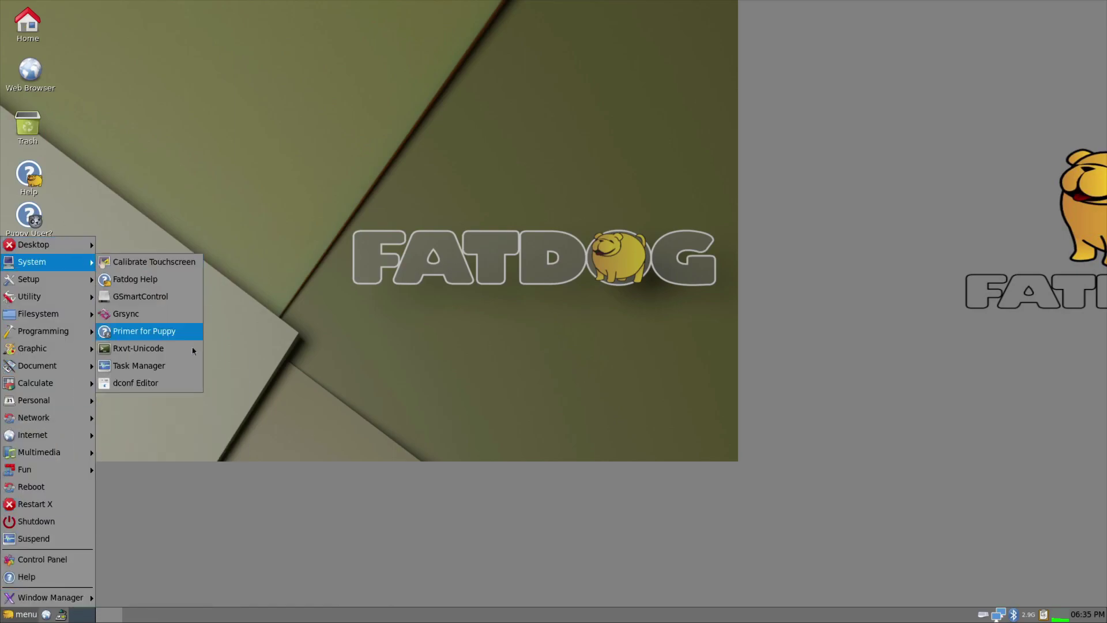
click(163, 370)
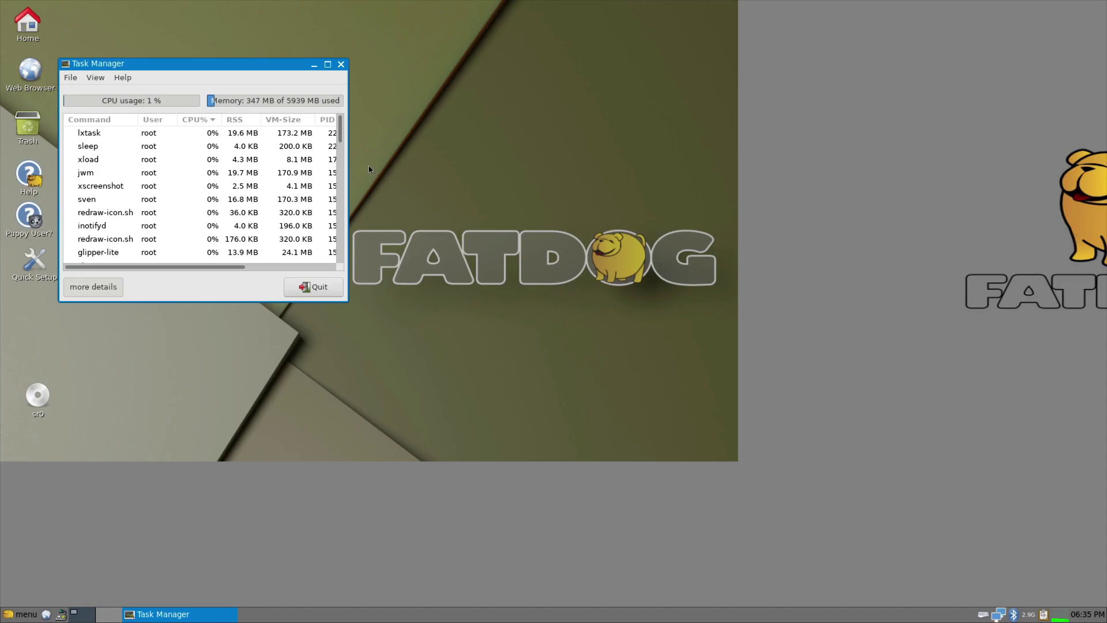
click(95, 78)
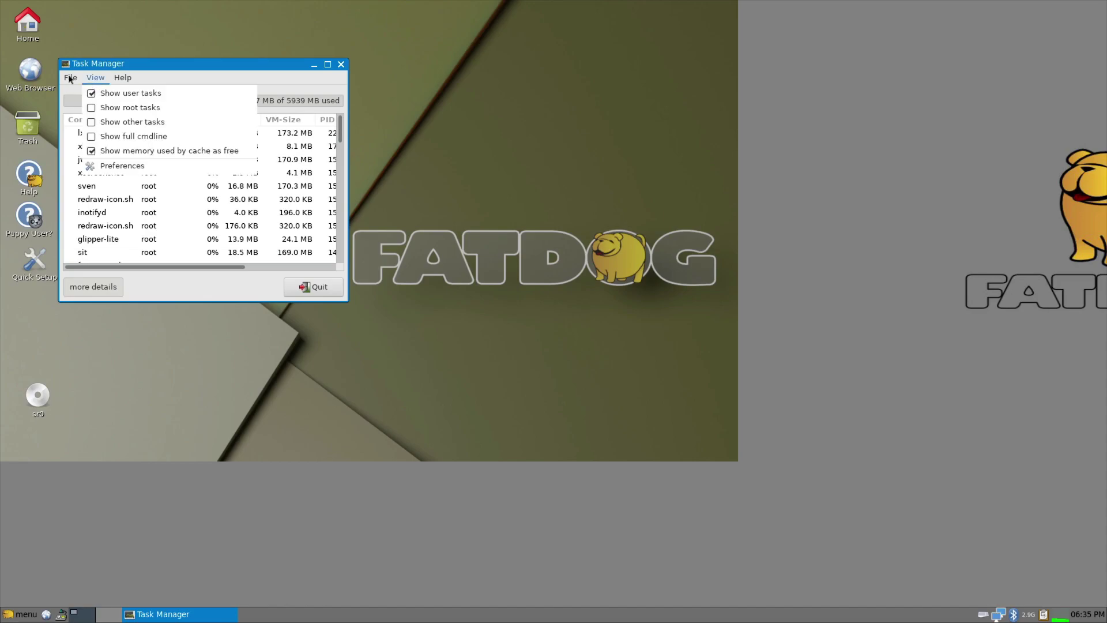
click(78, 95)
click(8, 616)
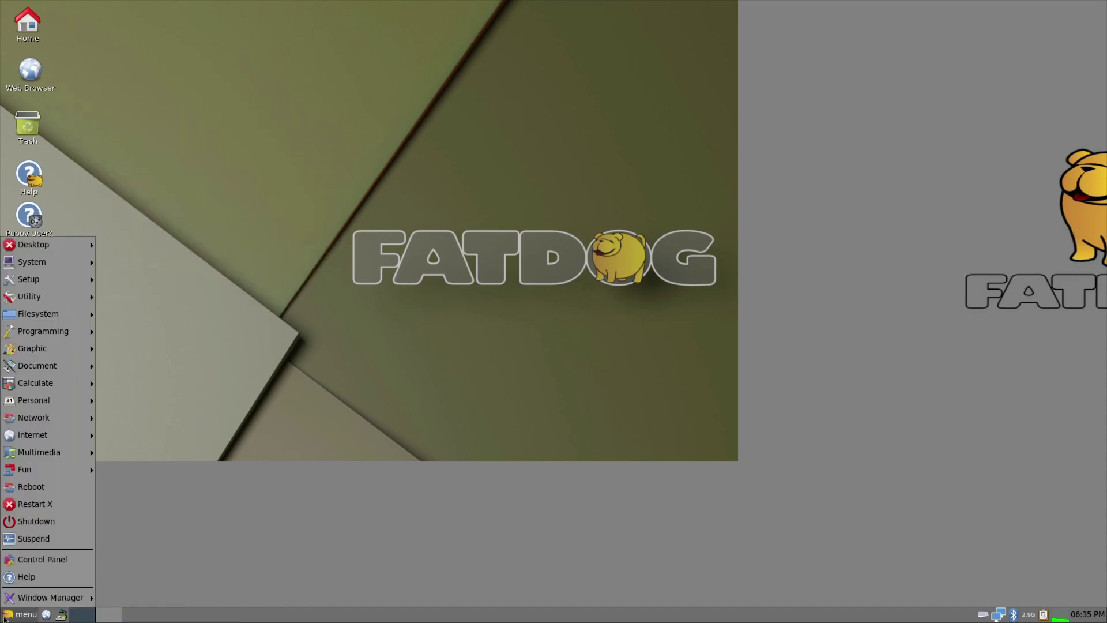
mouse_move(43, 281)
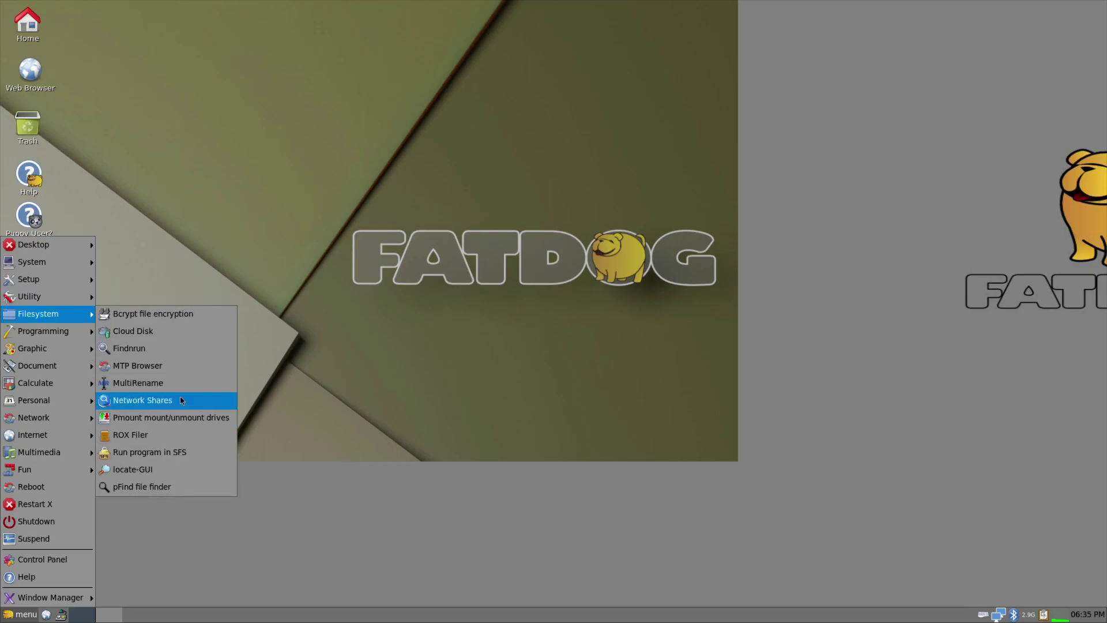
click(193, 440)
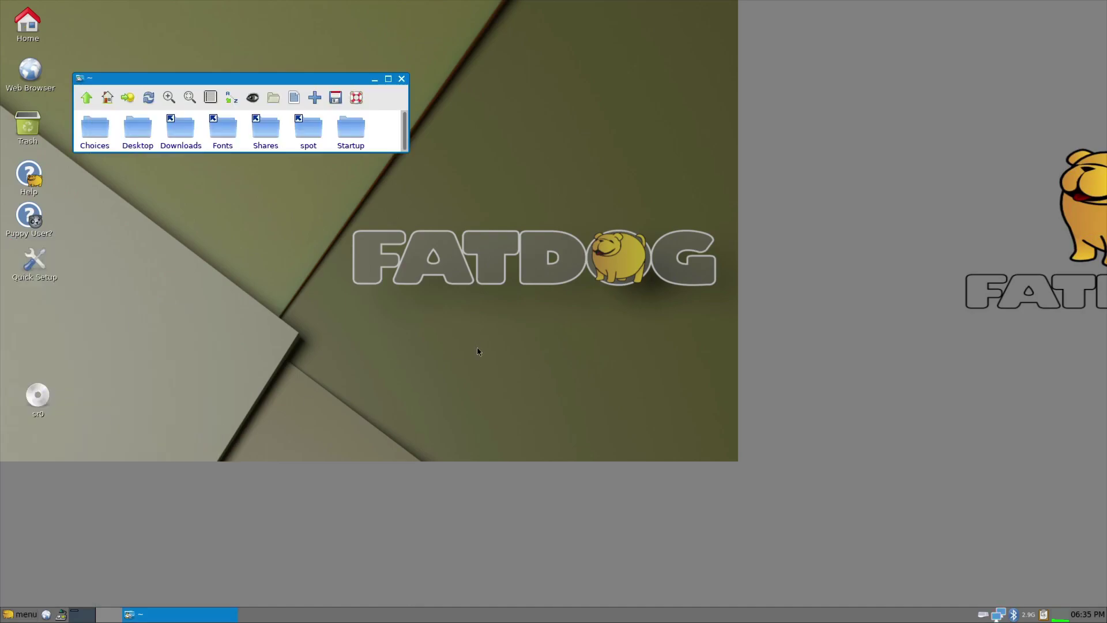
click(401, 79)
click(20, 614)
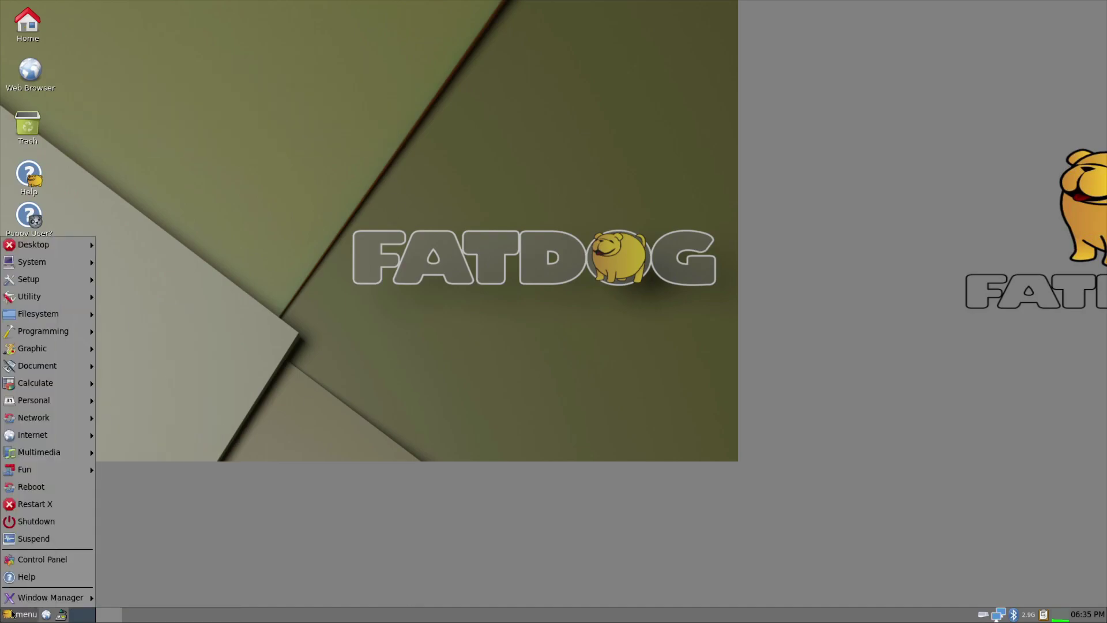
mouse_move(58, 348)
mouse_move(54, 313)
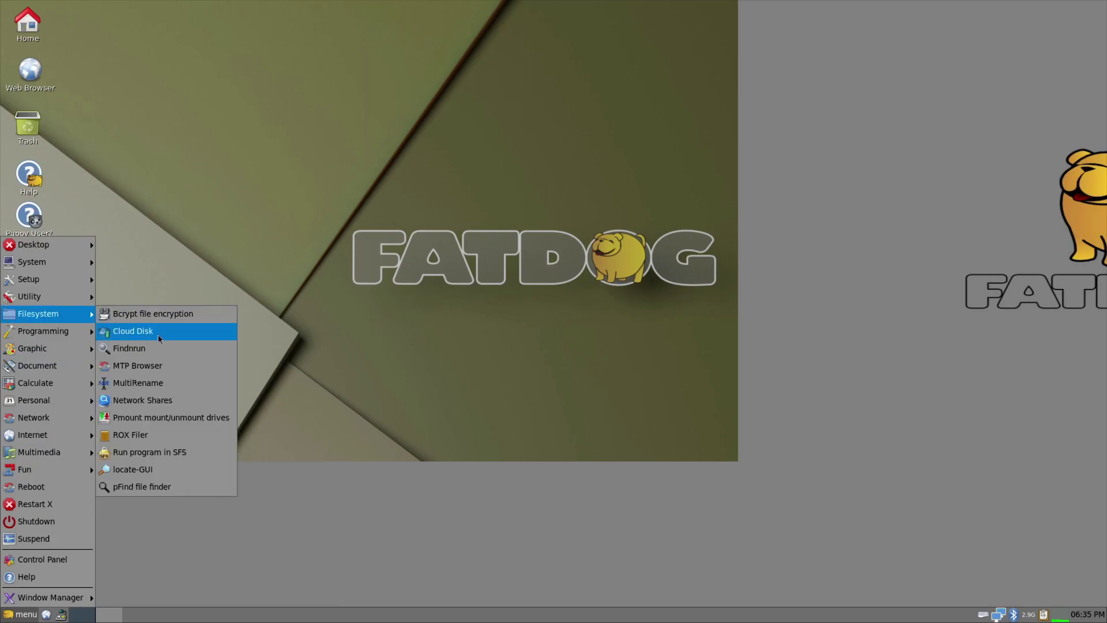
click(138, 331)
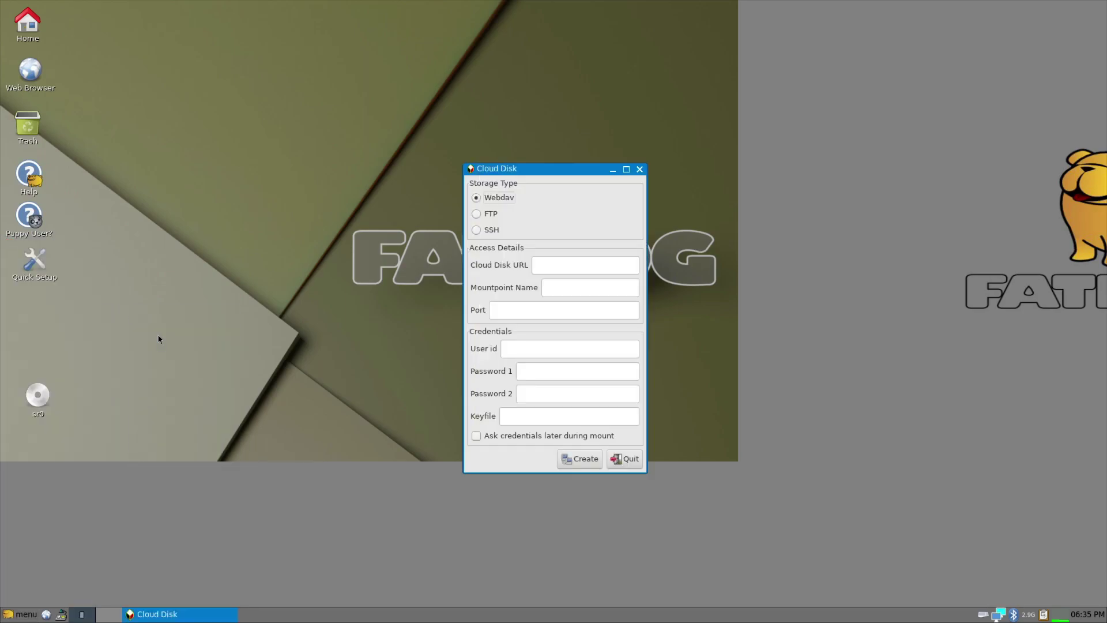
click(487, 217)
click(489, 229)
click(640, 169)
click(8, 614)
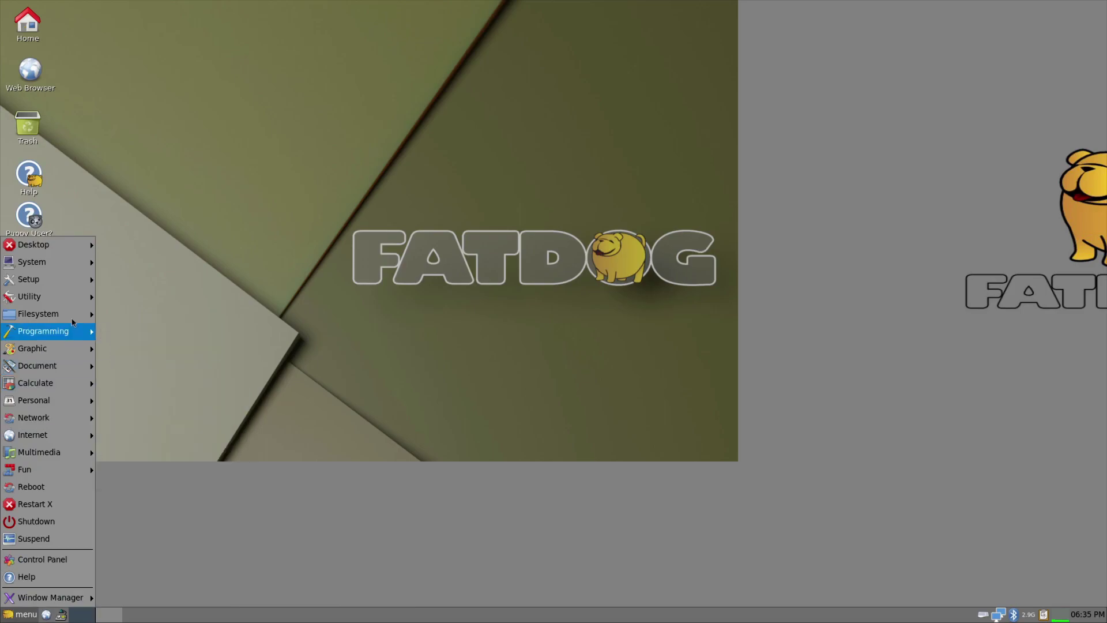
mouse_move(71, 303)
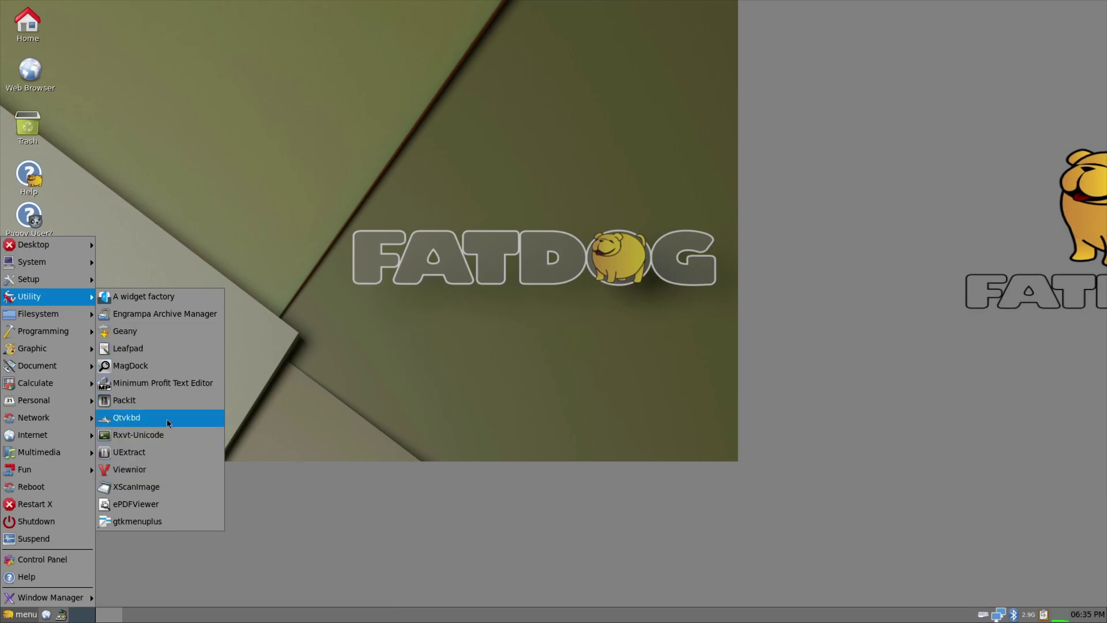
mouse_move(42, 315)
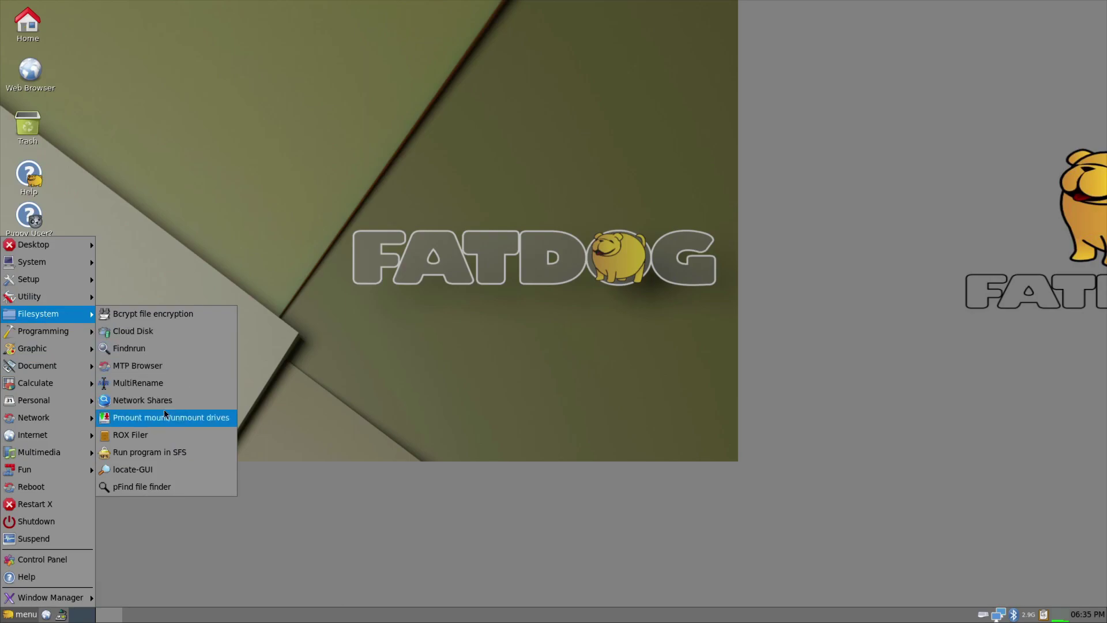
click(178, 468)
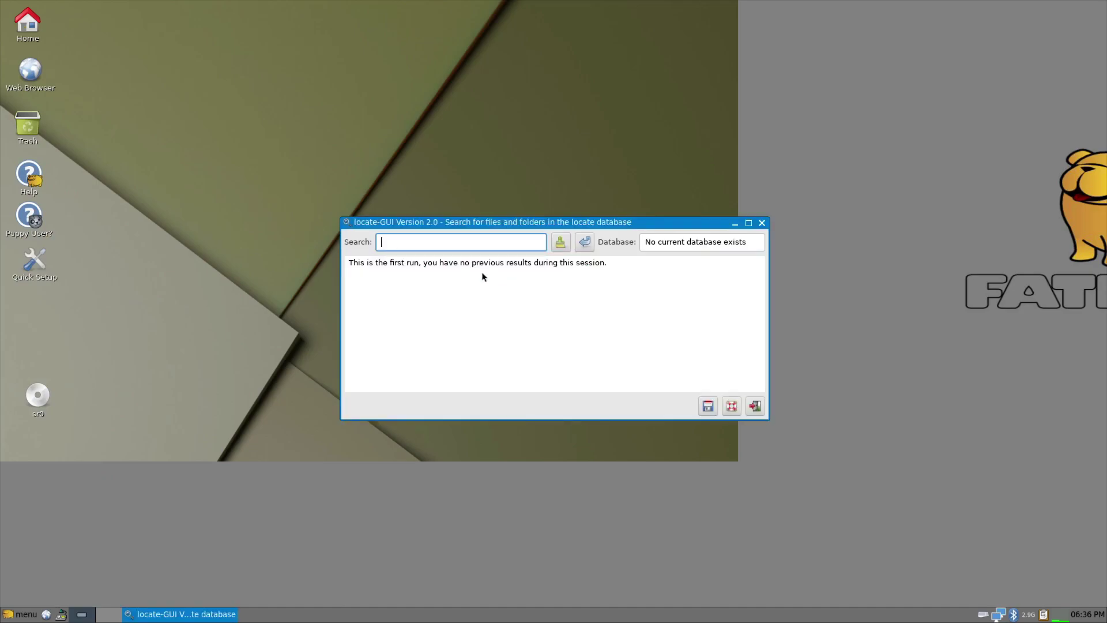
key(alt+F4)
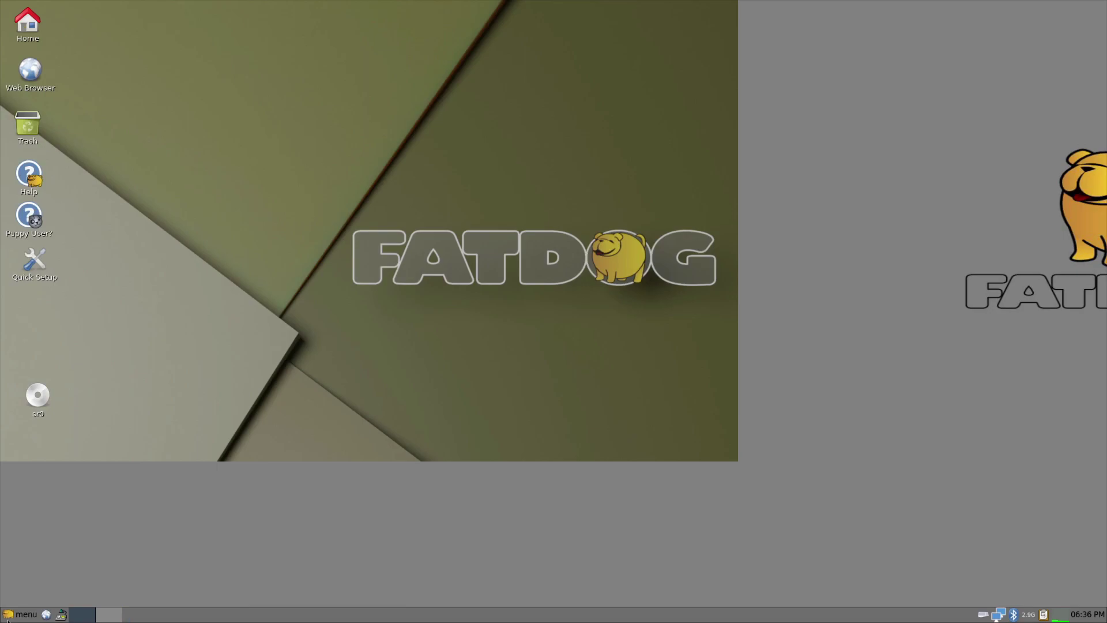
click(7, 619)
mouse_move(63, 354)
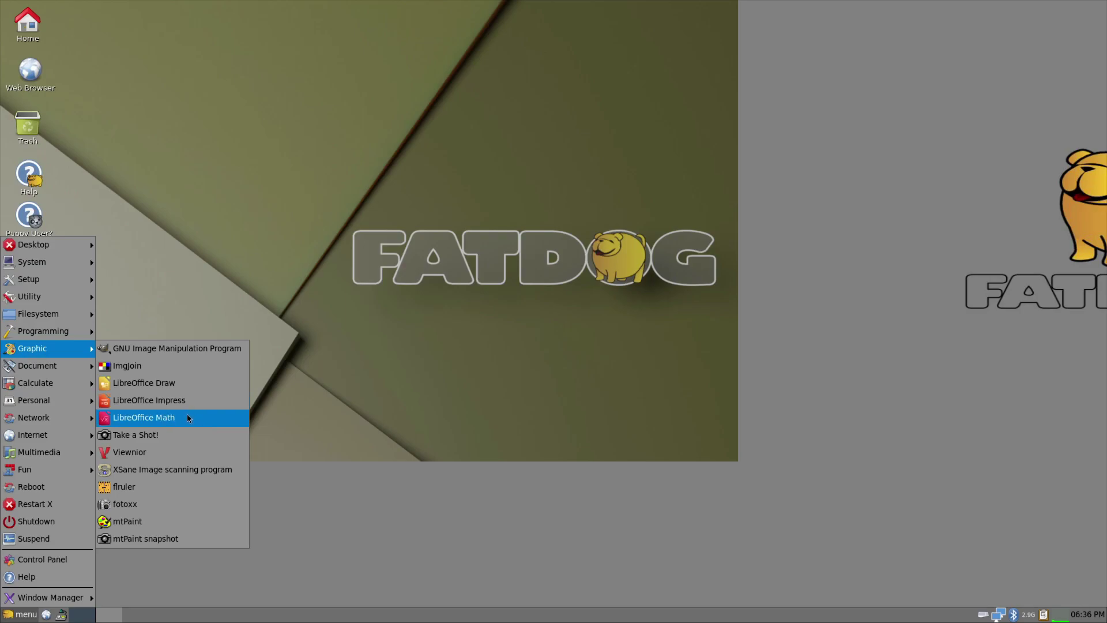
mouse_move(41, 369)
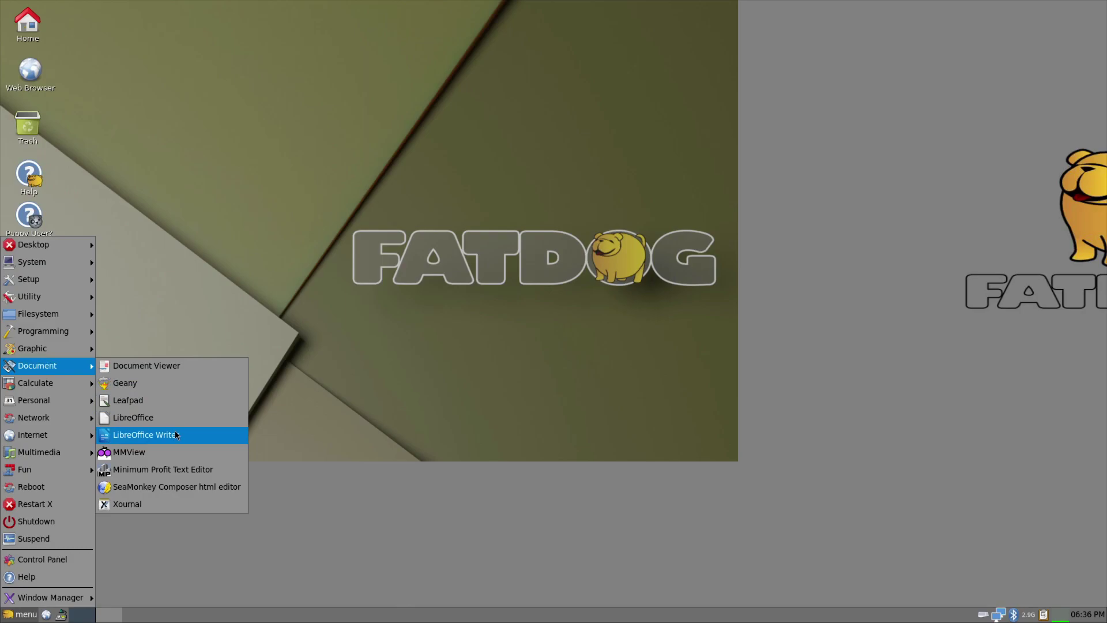
click(176, 435)
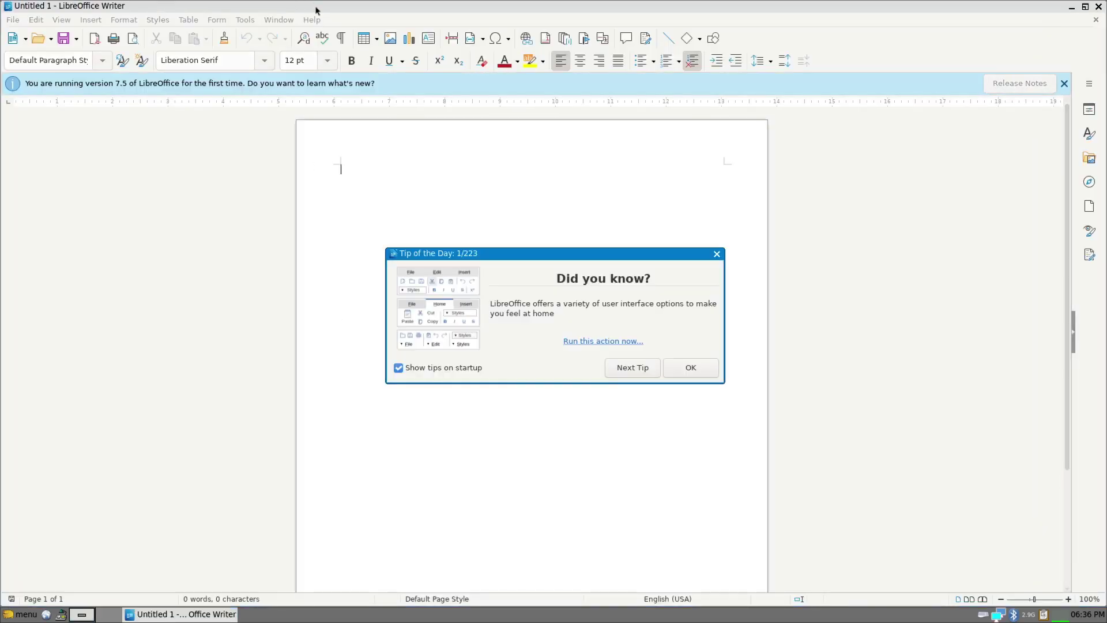
click(691, 369)
click(312, 20)
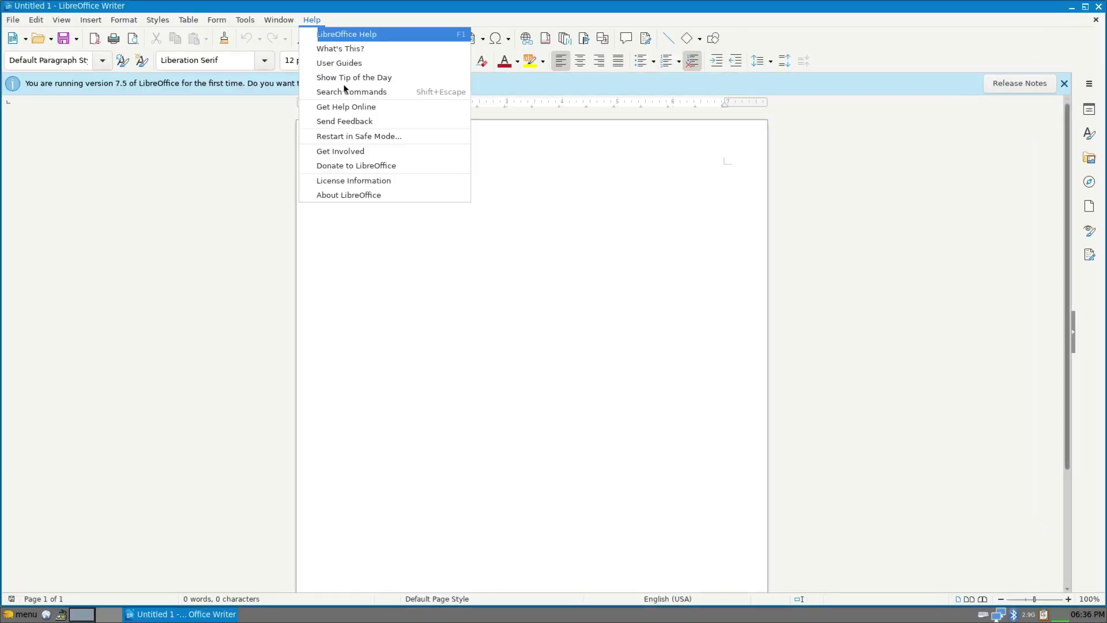
click(352, 196)
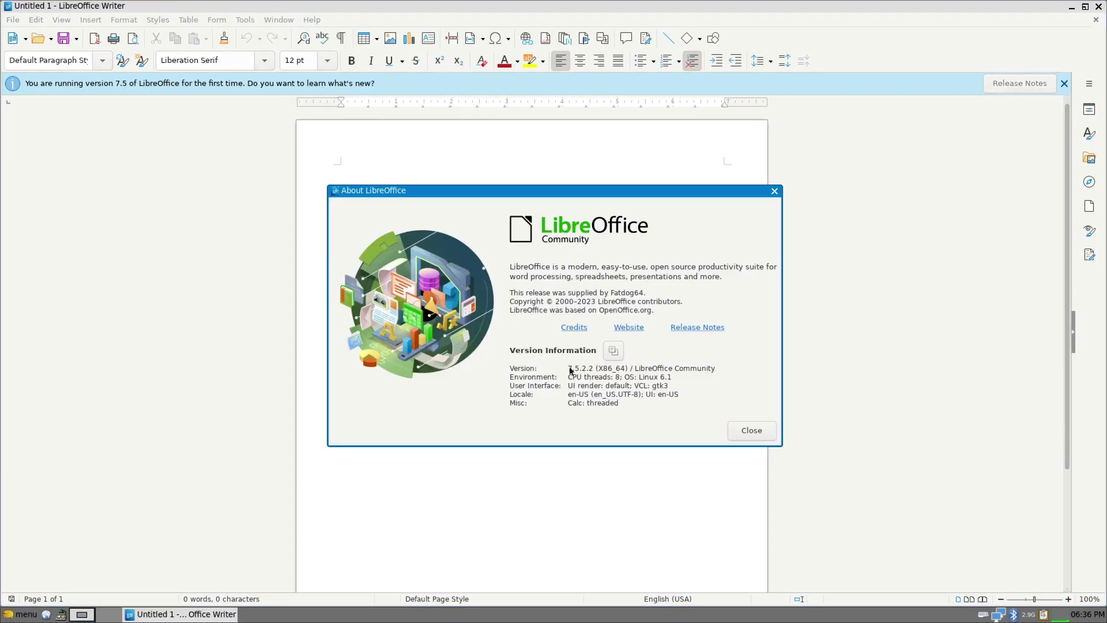
click(759, 432)
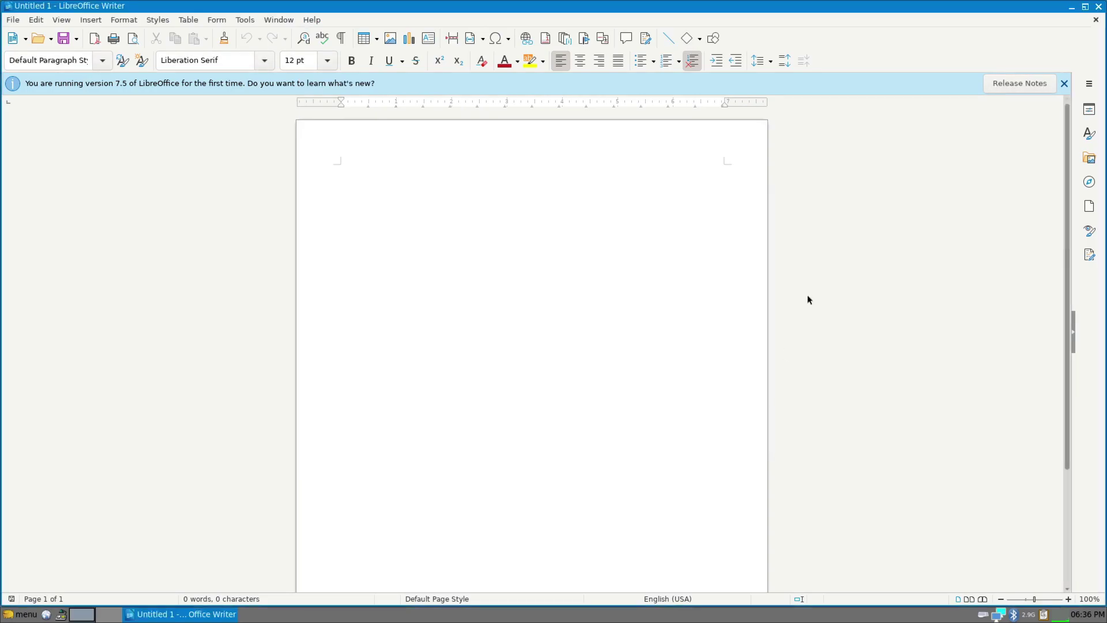
click(1097, 5)
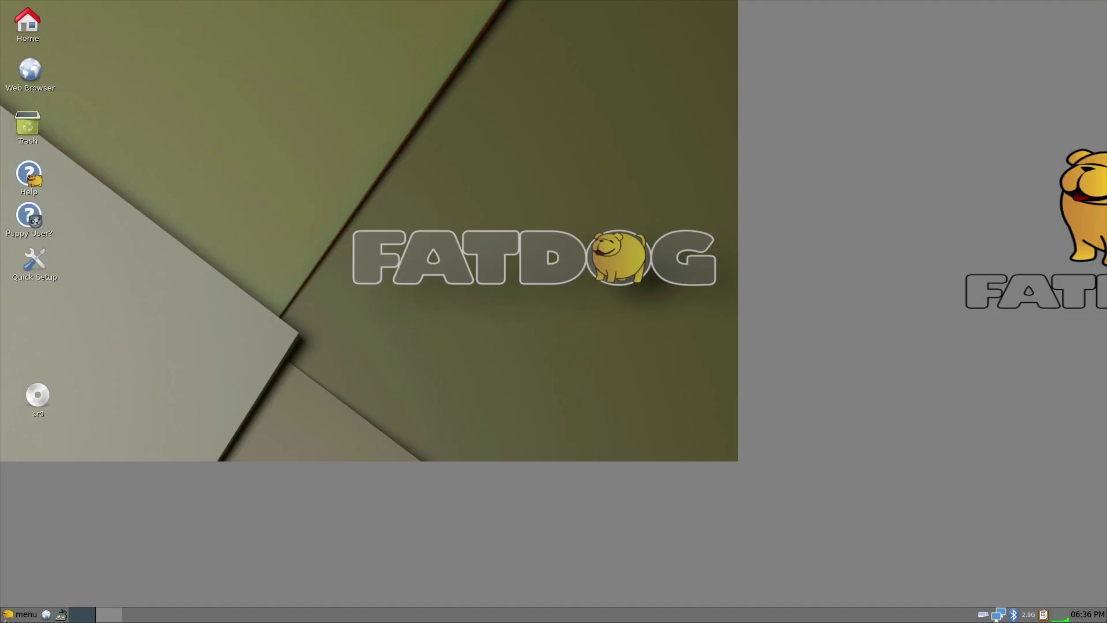
click(22, 613)
mouse_move(56, 346)
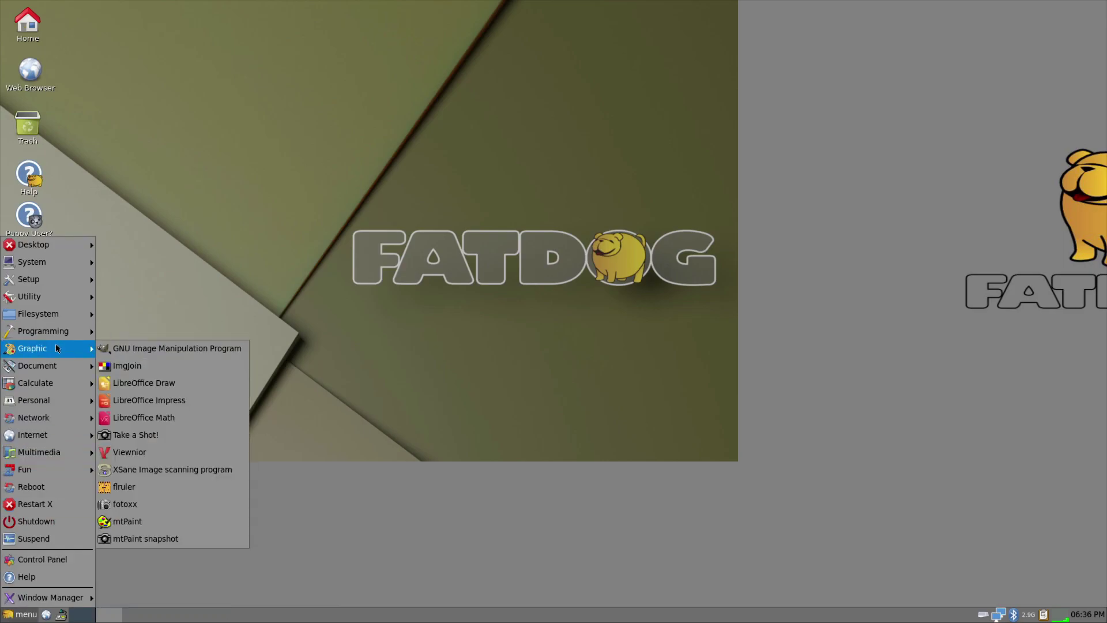
mouse_move(53, 368)
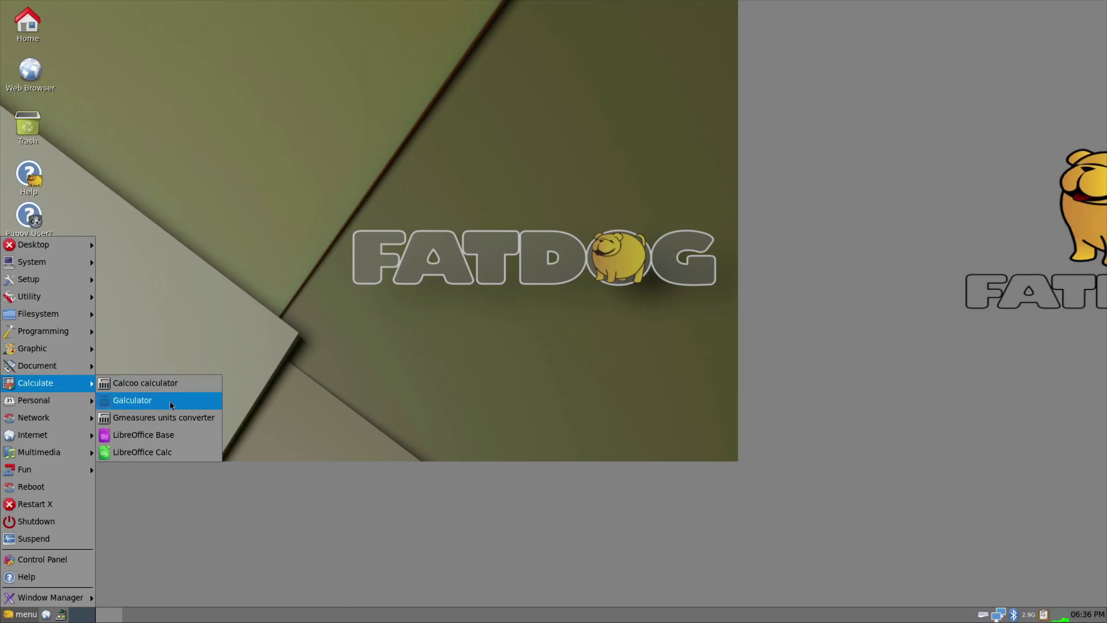
click(173, 384)
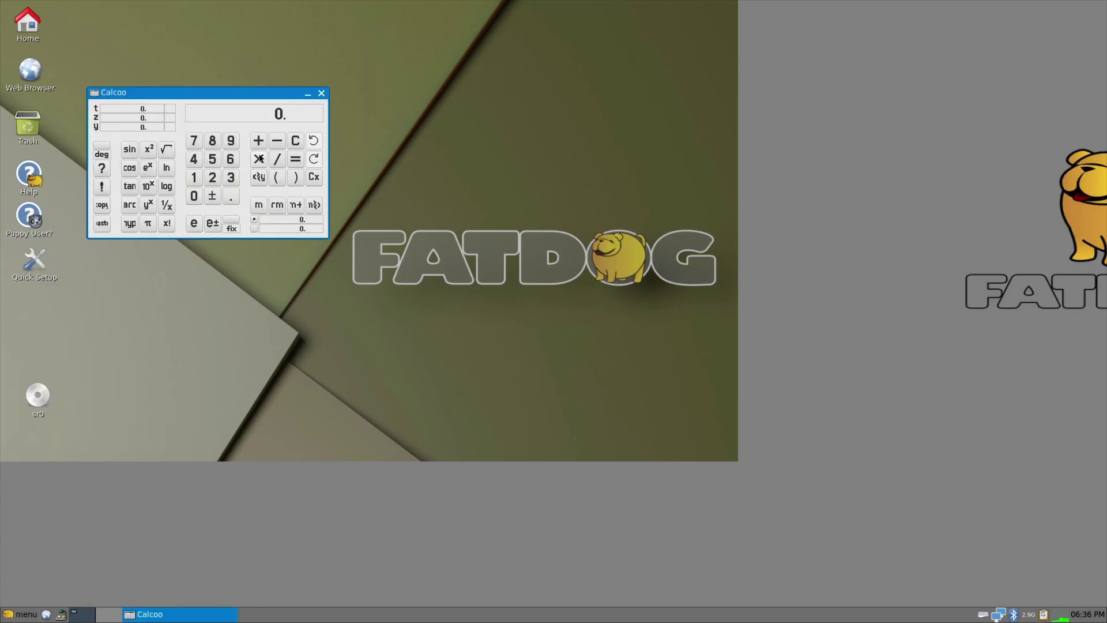
click(321, 93)
click(21, 613)
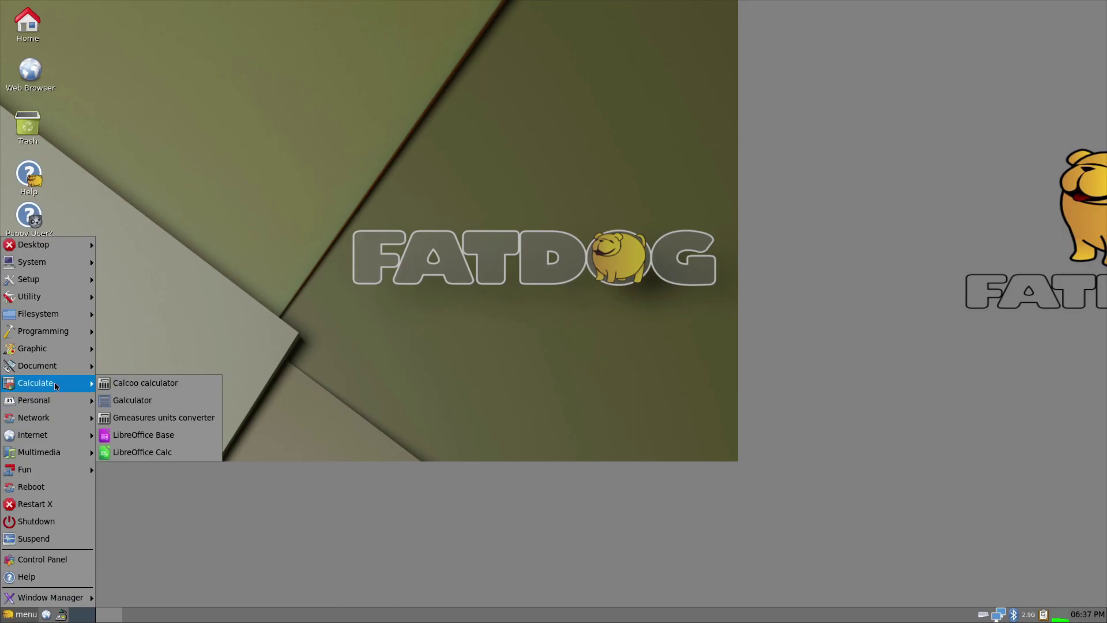
click(167, 417)
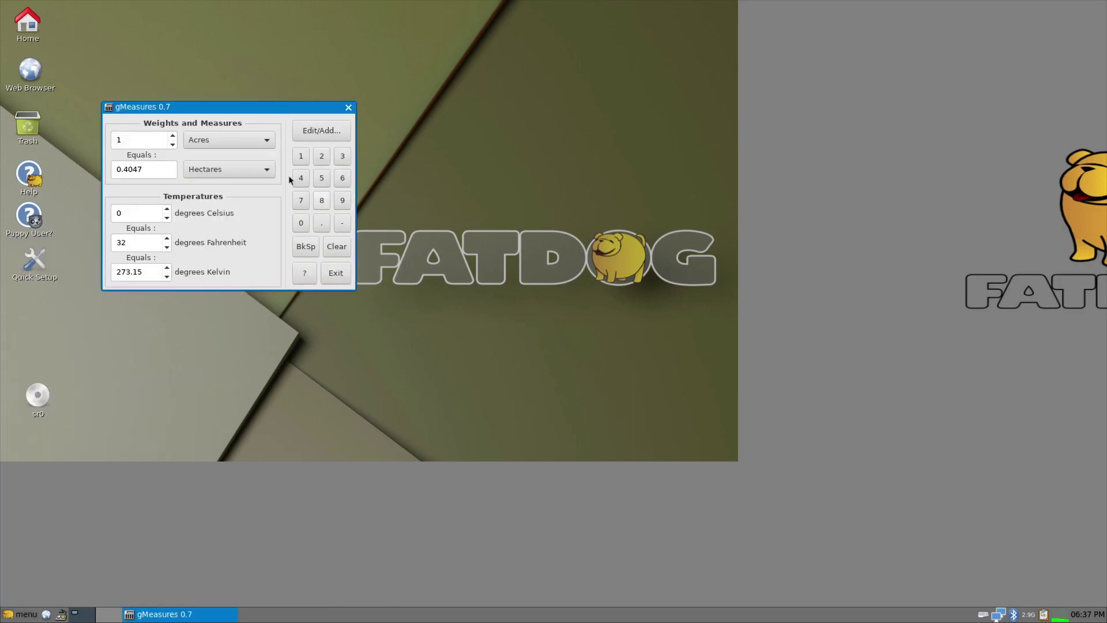
click(229, 138)
click(348, 107)
click(348, 107)
click(7, 616)
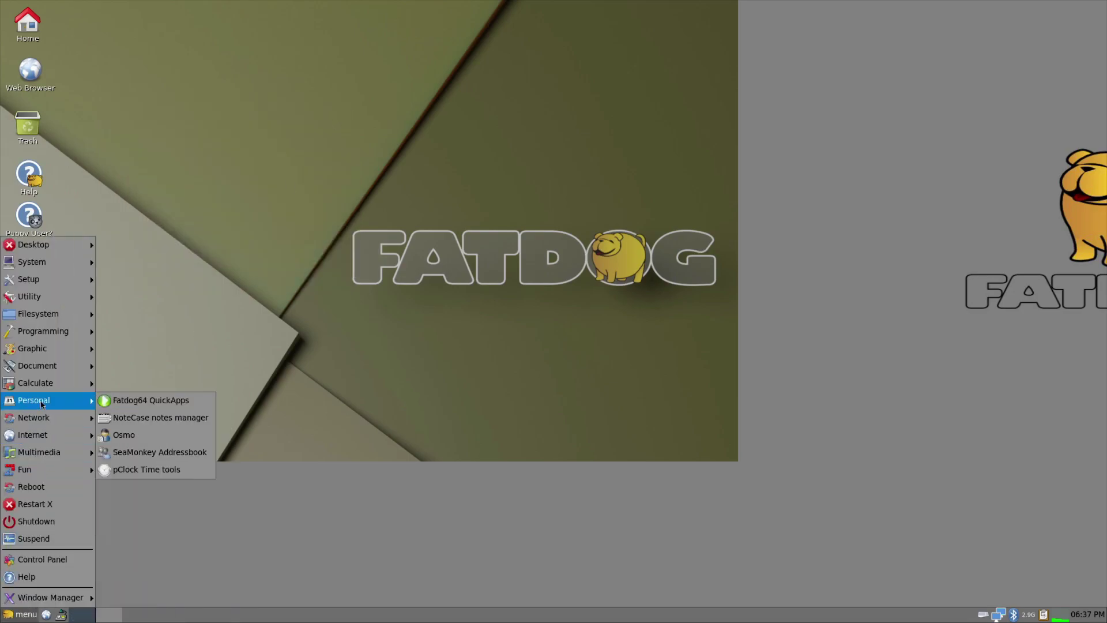
click(162, 470)
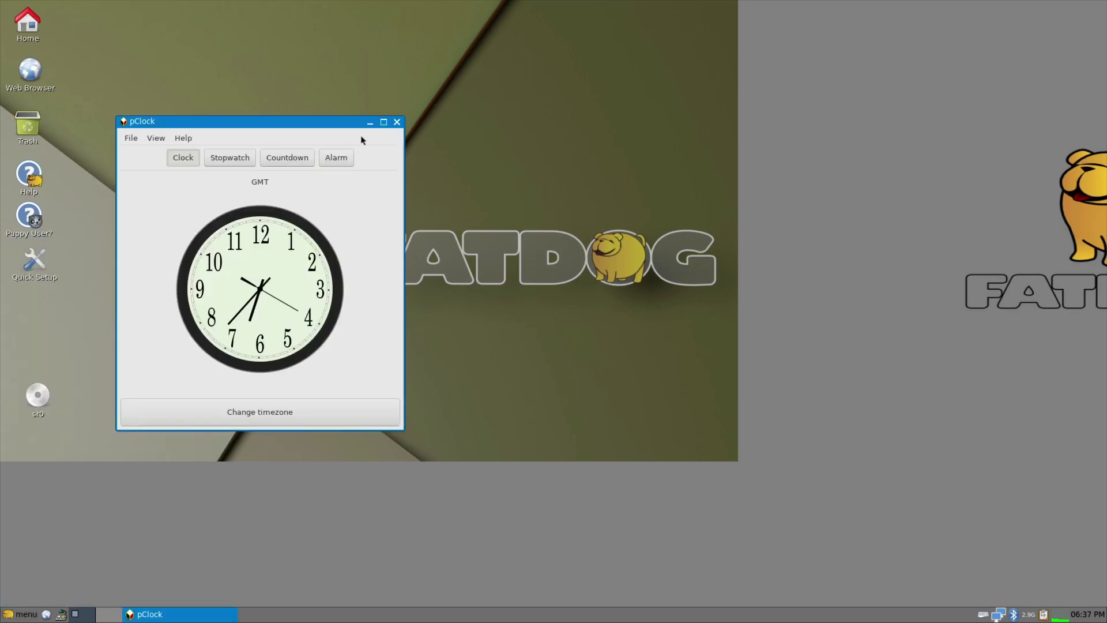
click(397, 121)
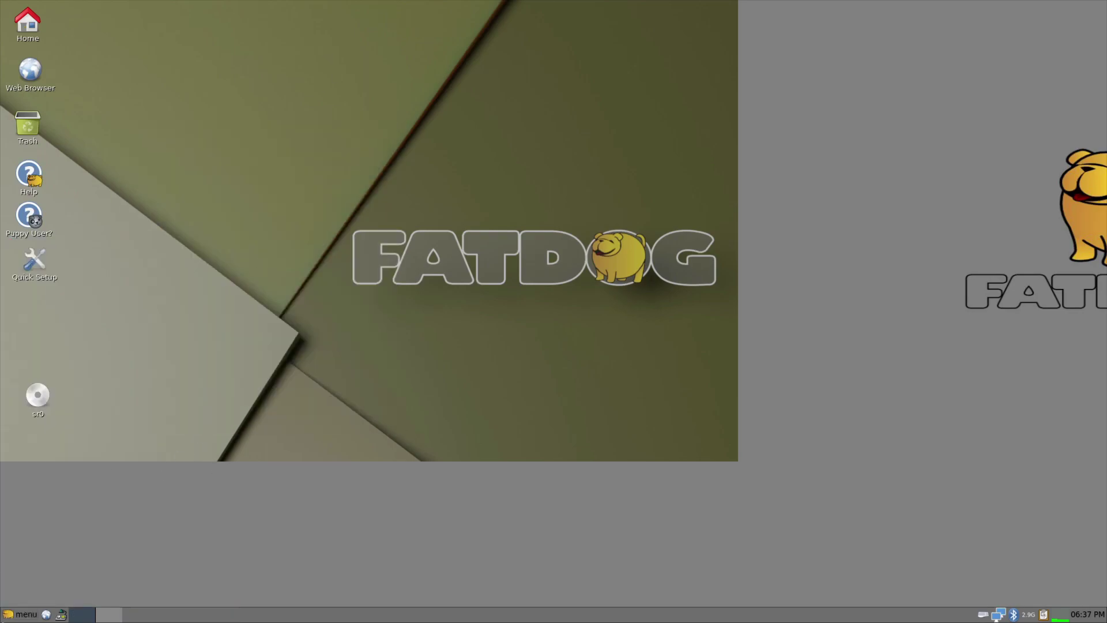
click(17, 614)
mouse_move(59, 402)
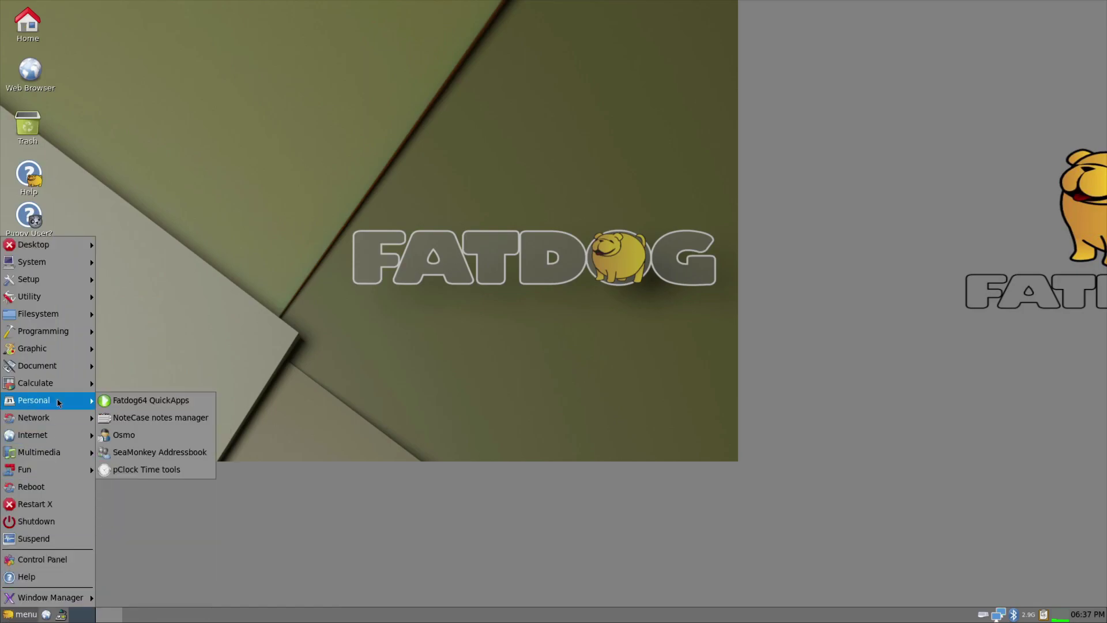
mouse_move(48, 426)
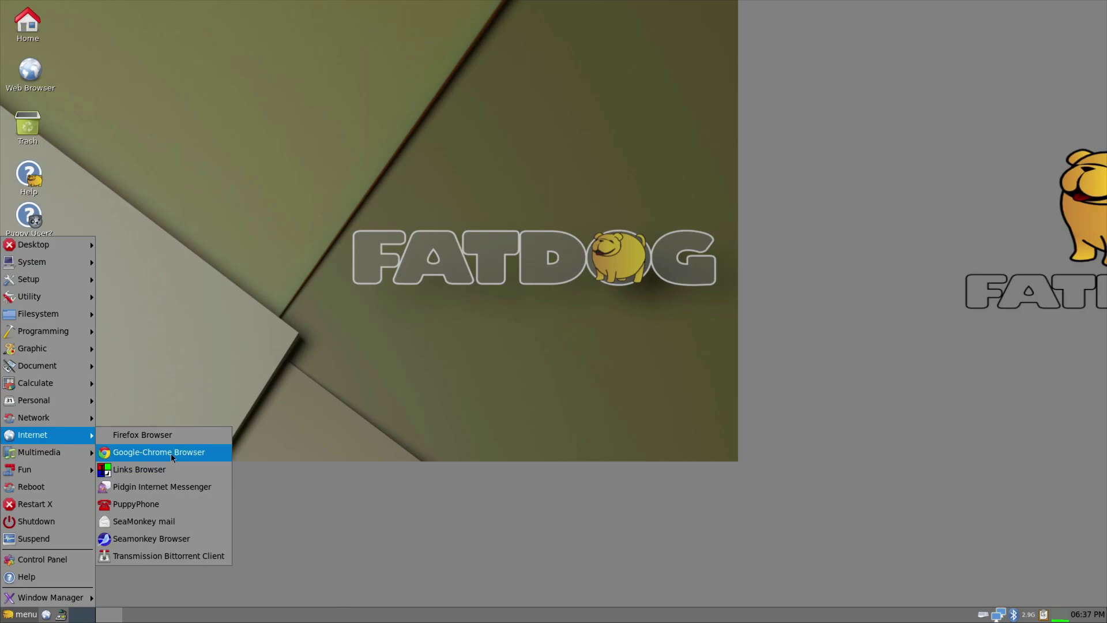
click(171, 453)
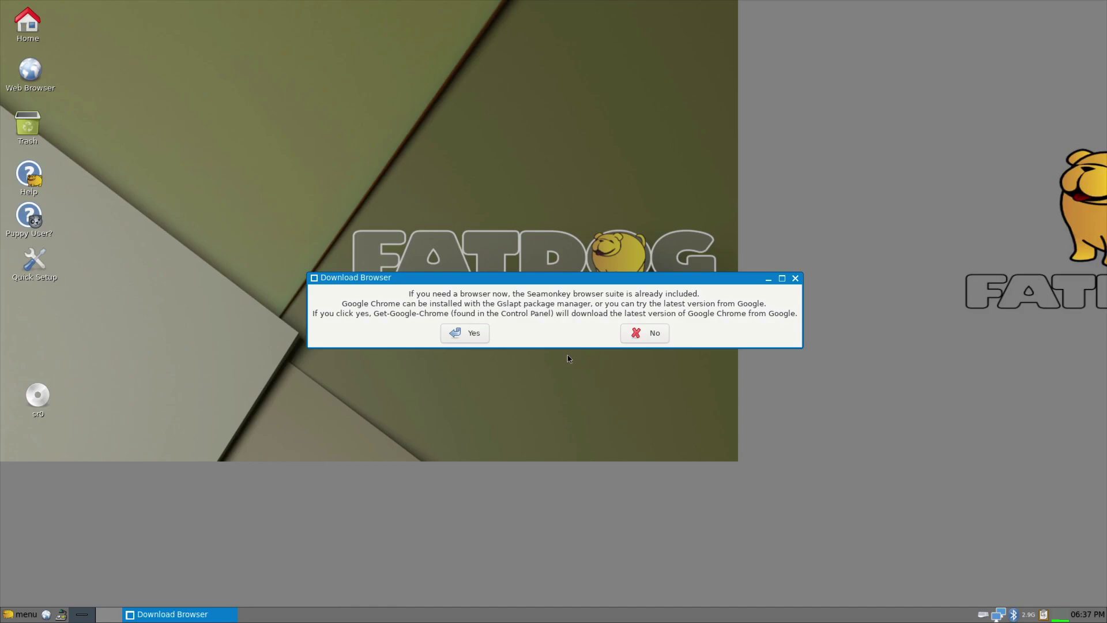
click(449, 334)
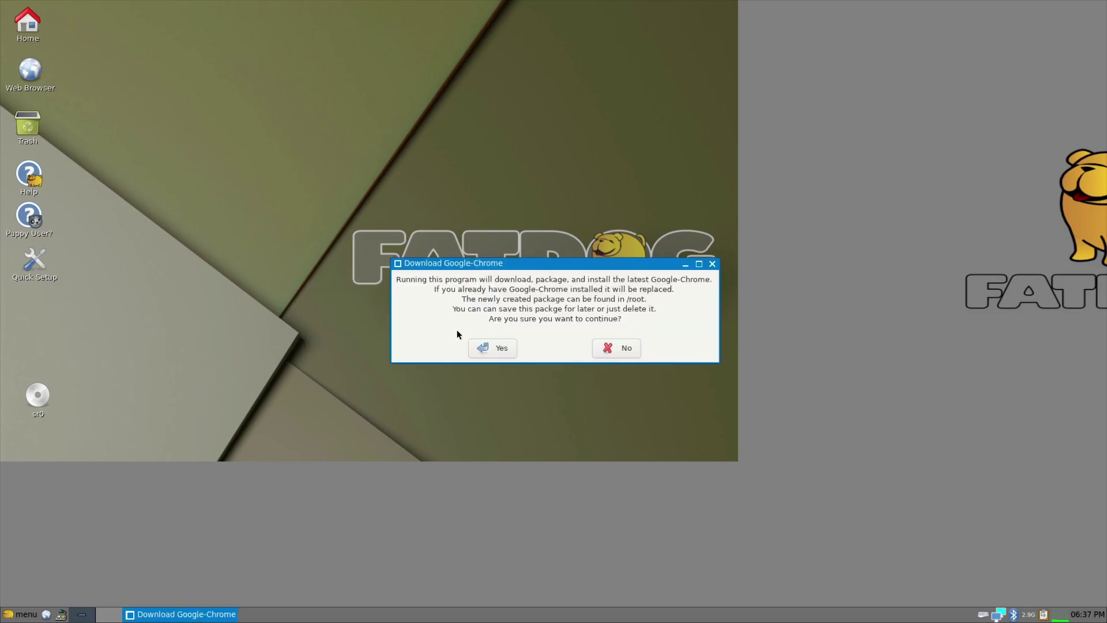
click(485, 346)
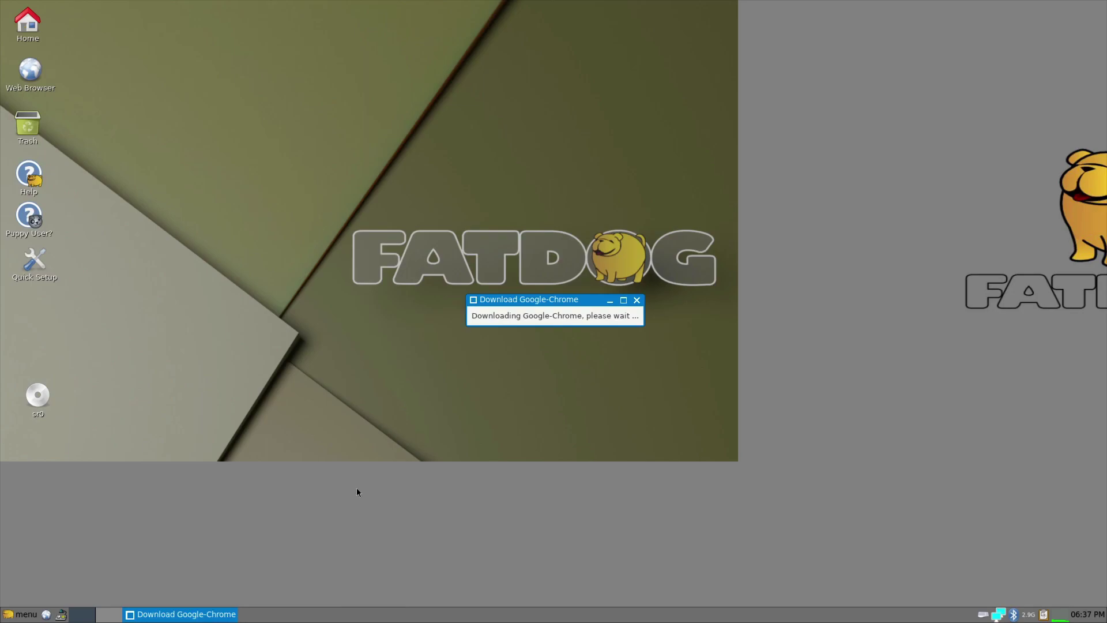
click(21, 613)
mouse_move(64, 451)
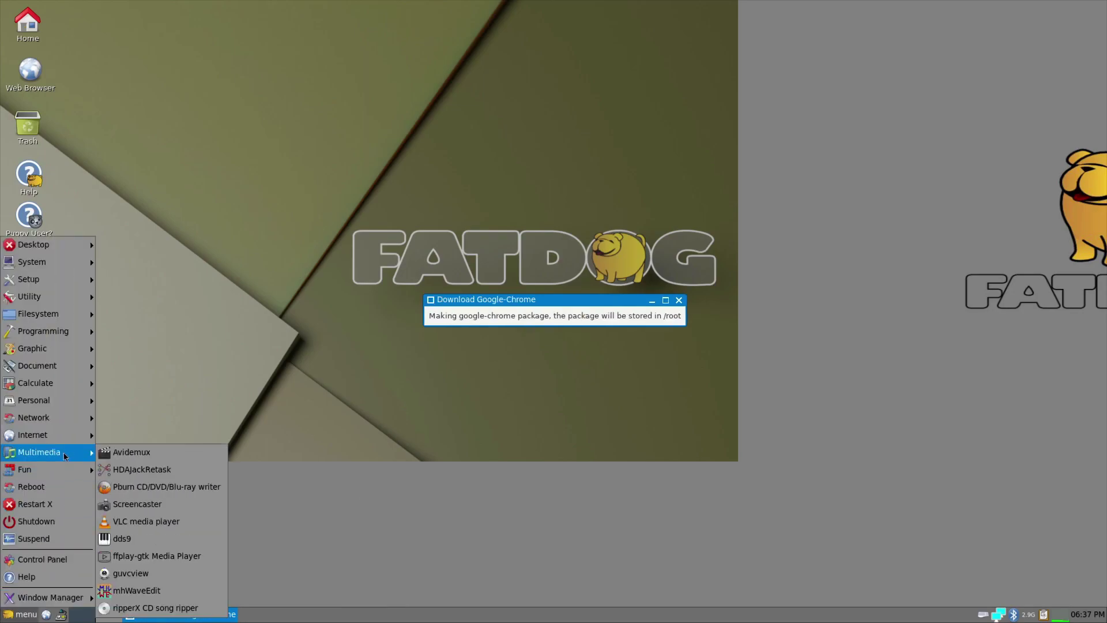
click(171, 526)
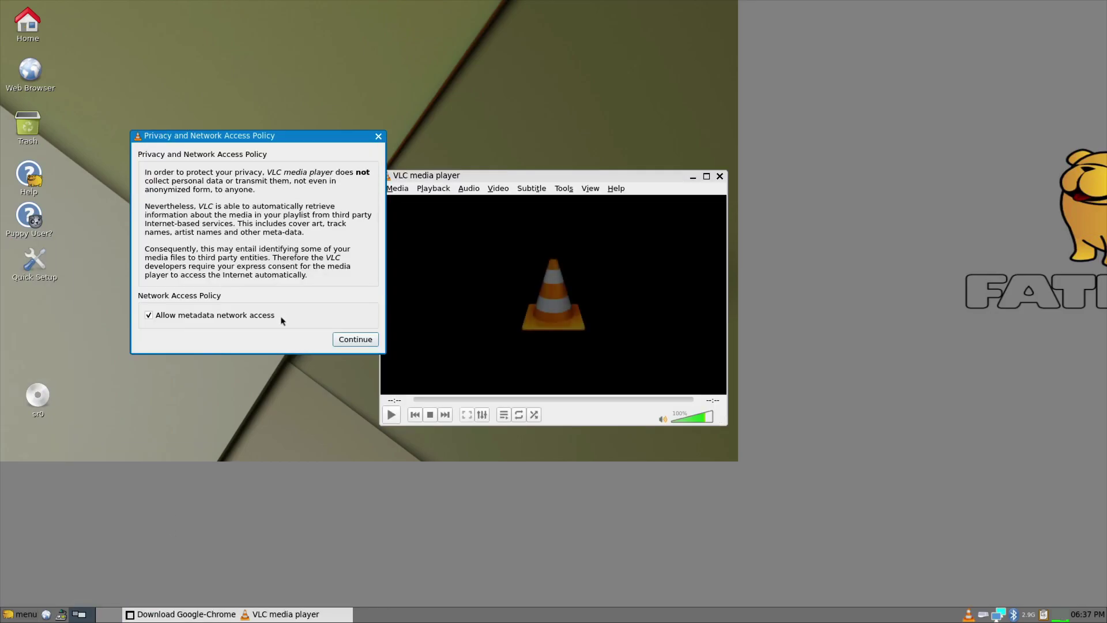
key(Return)
click(720, 176)
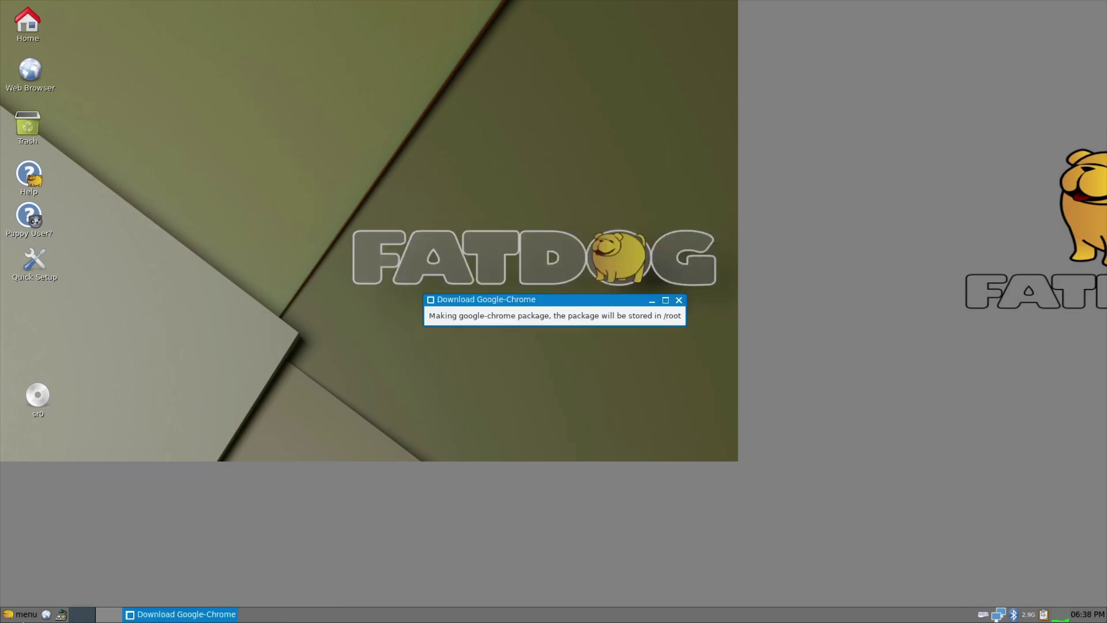
click(20, 613)
mouse_move(53, 458)
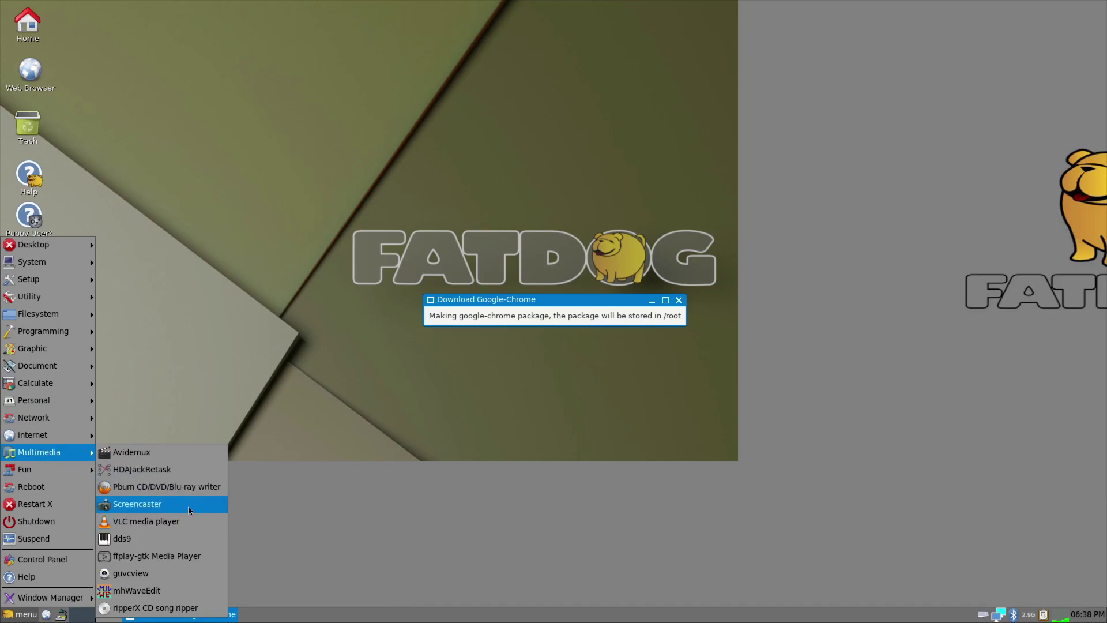
click(167, 537)
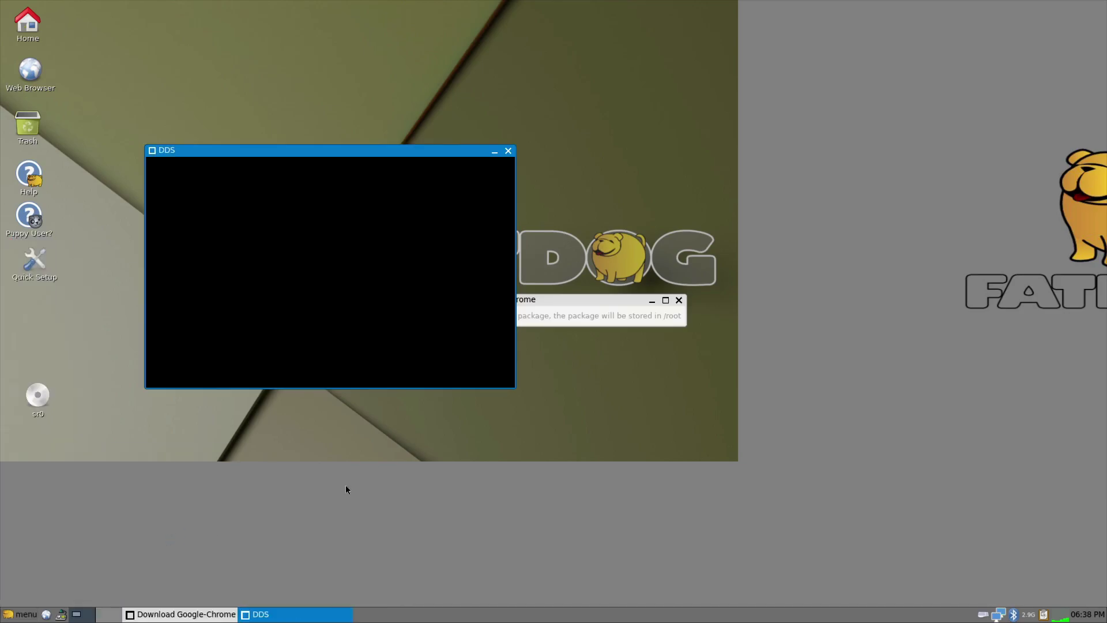
click(508, 150)
click(4, 618)
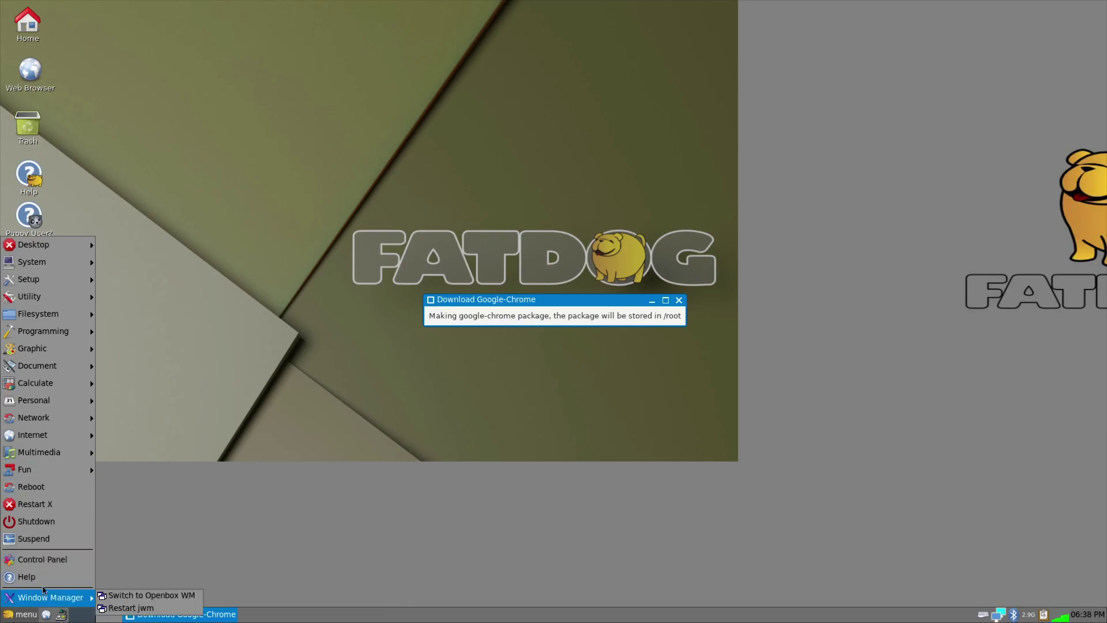
Briefly open Fatdog Help, then choose Window Manager > Switch to Openbox WM from the menu.
click(26, 576)
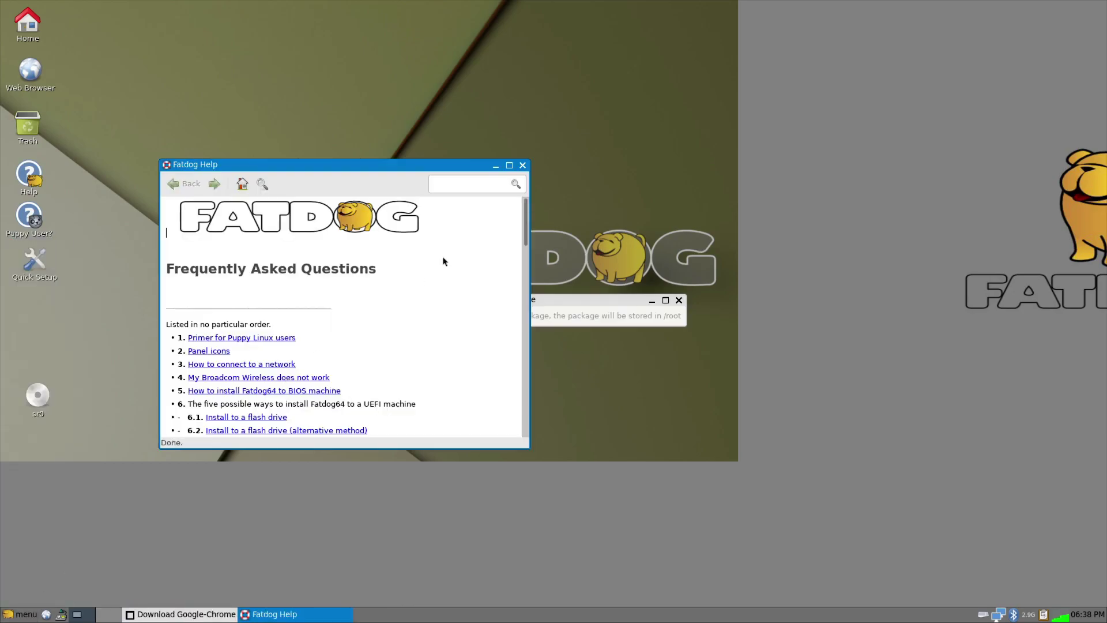
click(522, 165)
click(20, 614)
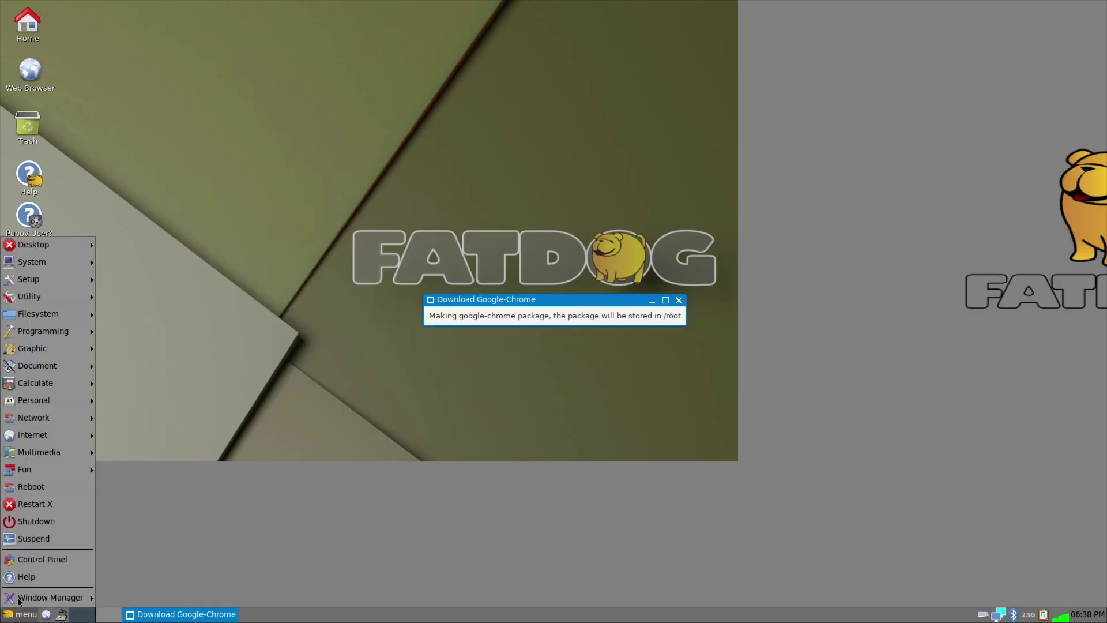
mouse_move(72, 310)
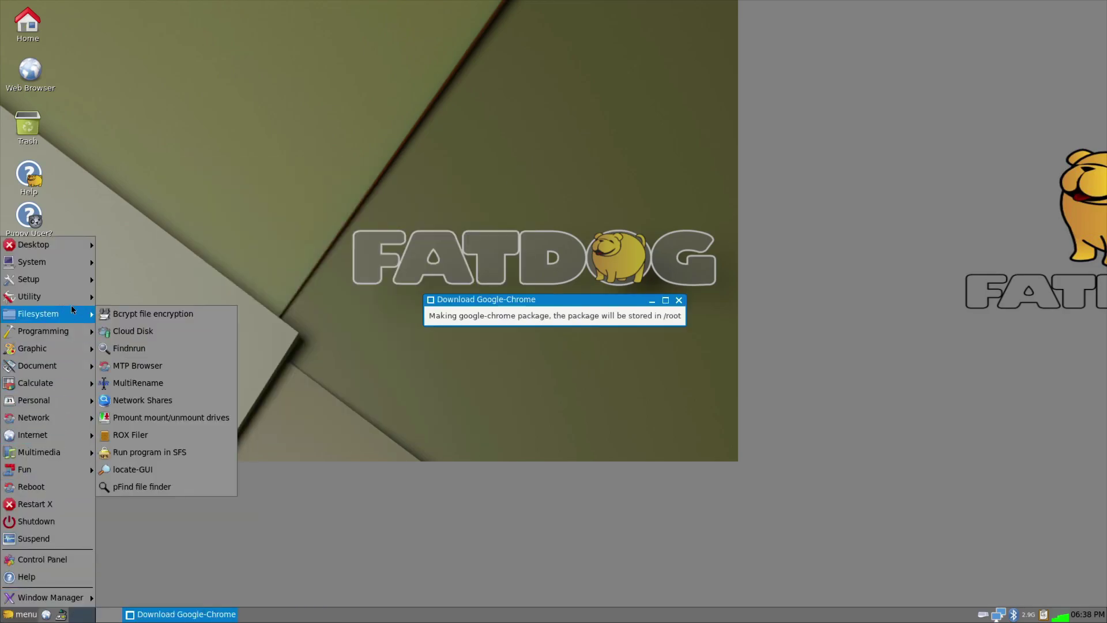
mouse_move(69, 597)
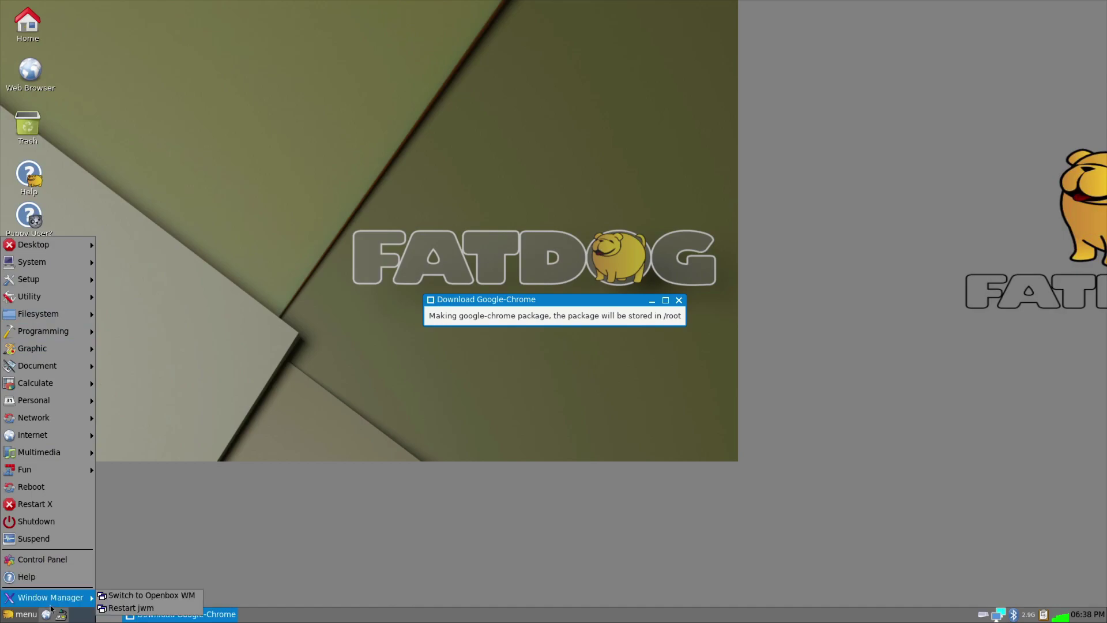
click(148, 596)
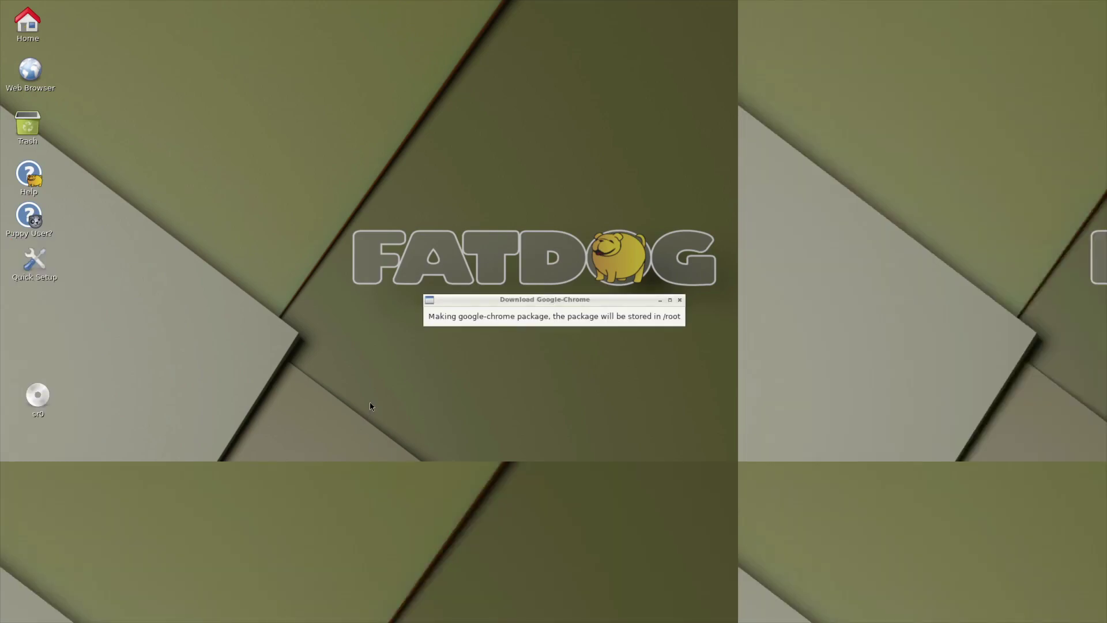
Browse the Openbox desktop root menu and its submenus.
right_click(369, 403)
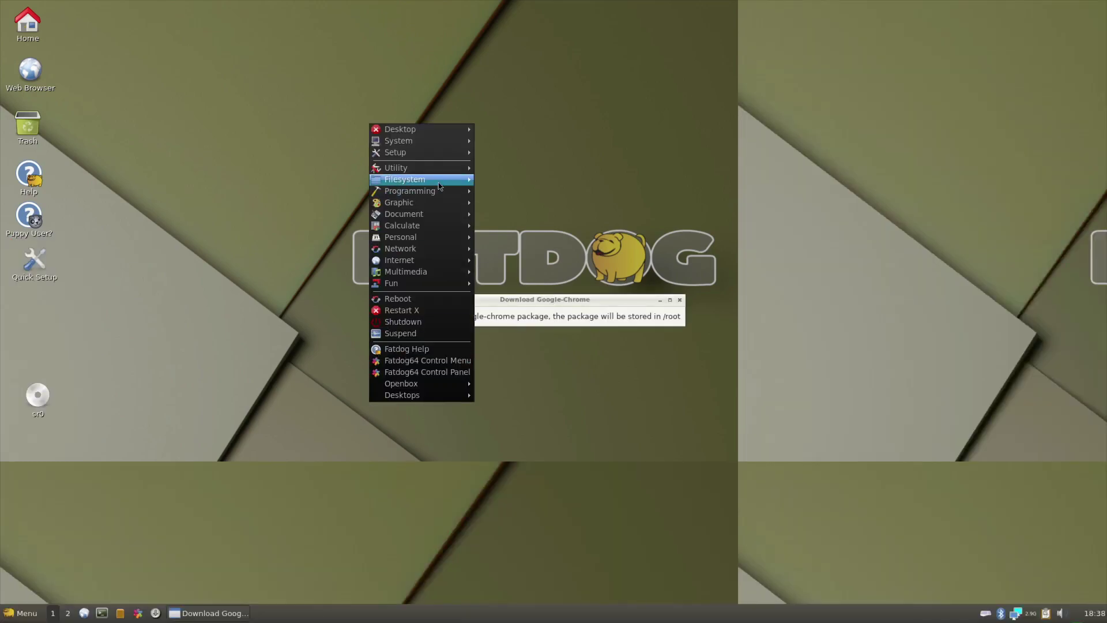
mouse_move(423, 205)
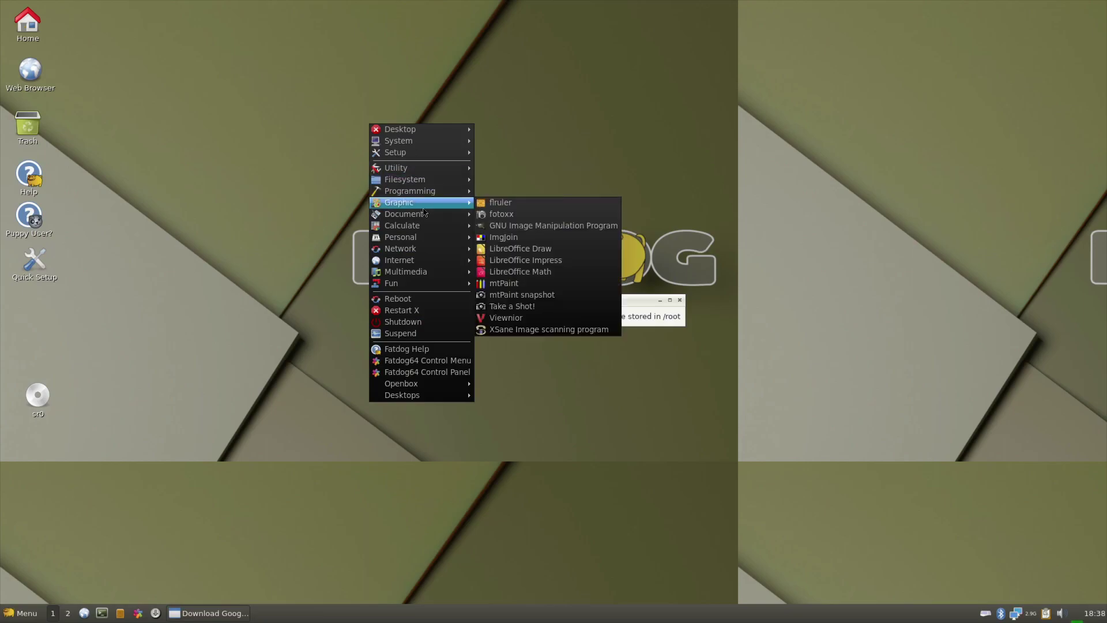
mouse_move(412, 230)
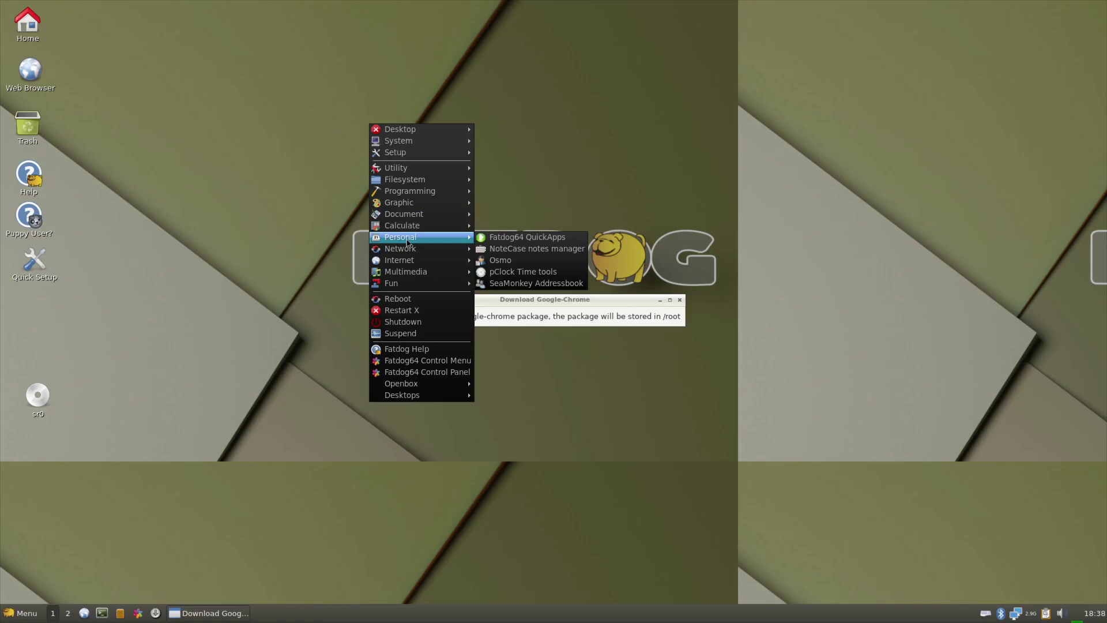
mouse_move(418, 399)
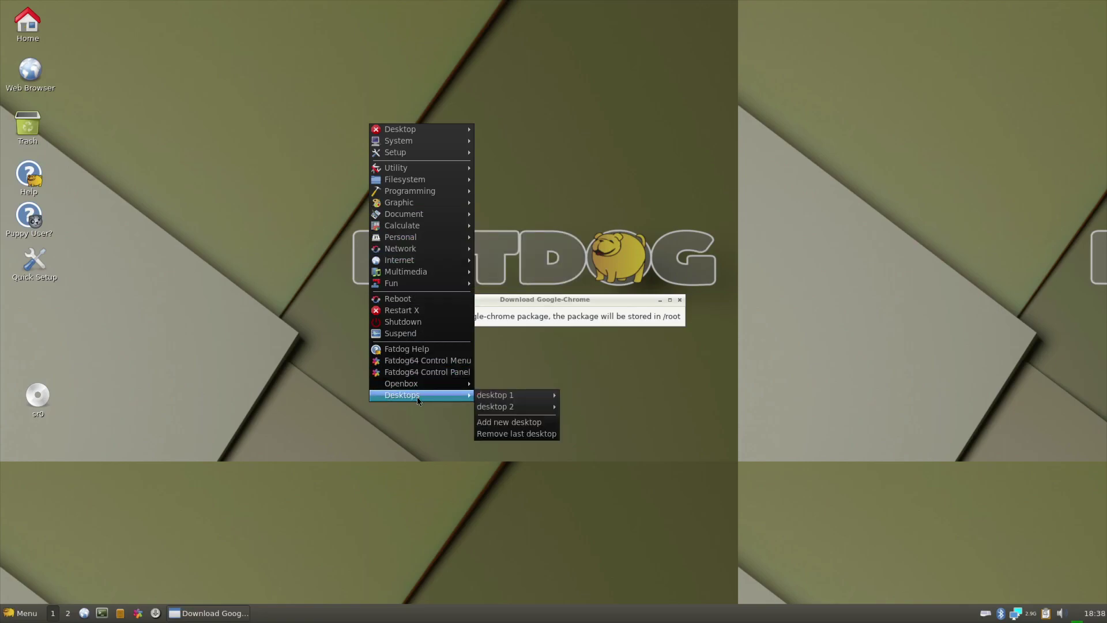
Open Desktop Wallpaper from the Fatdog64 control menu's Appearance section.
click(415, 361)
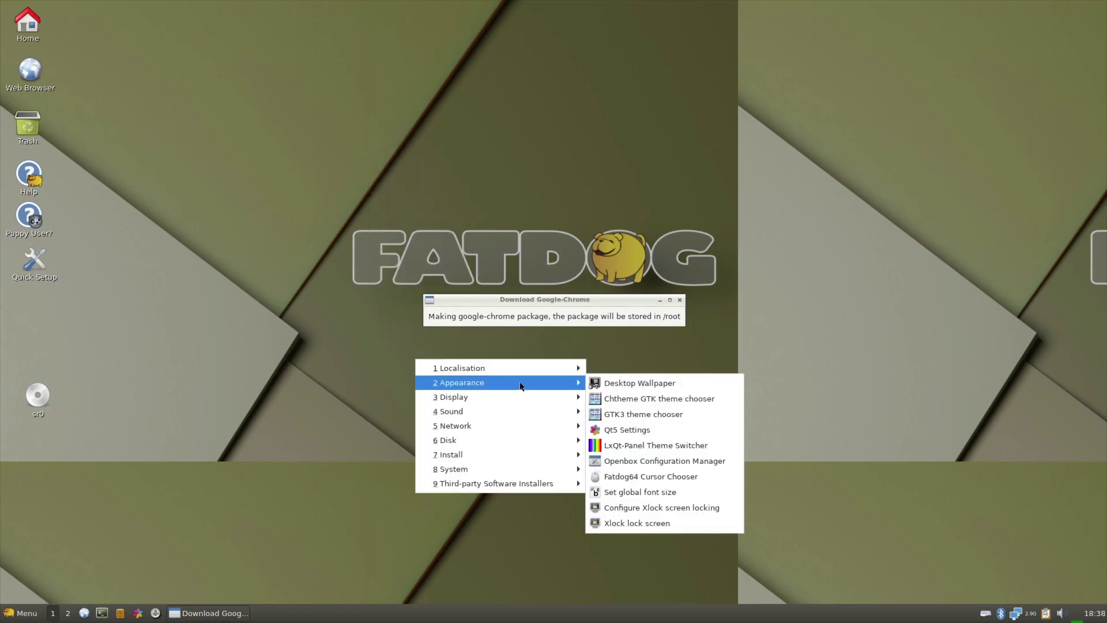
mouse_move(516, 397)
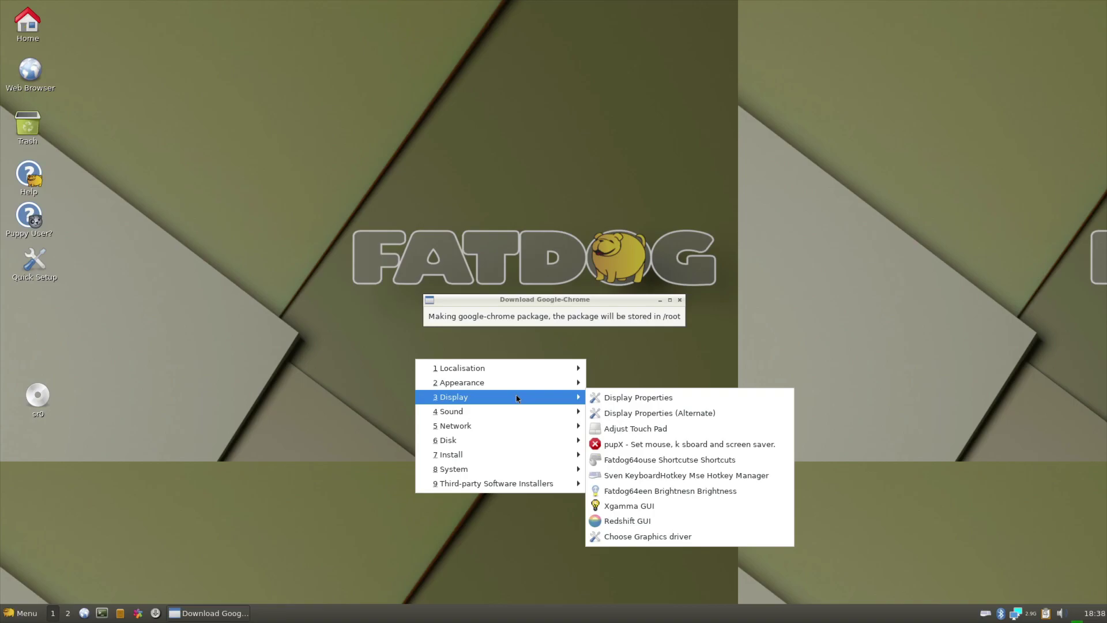
mouse_move(510, 461)
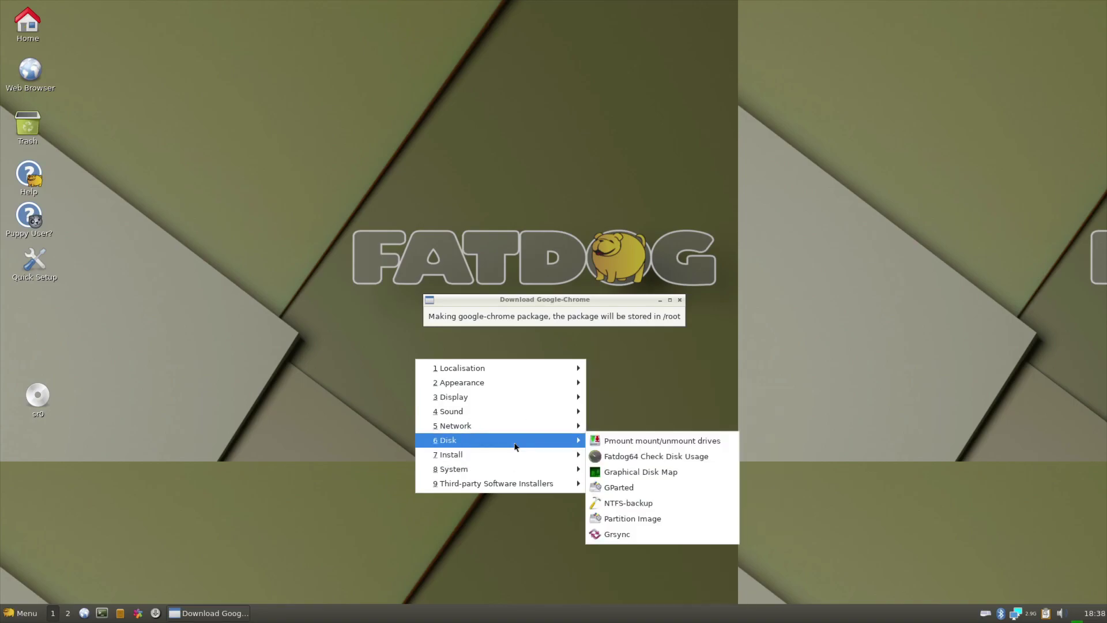
mouse_move(503, 364)
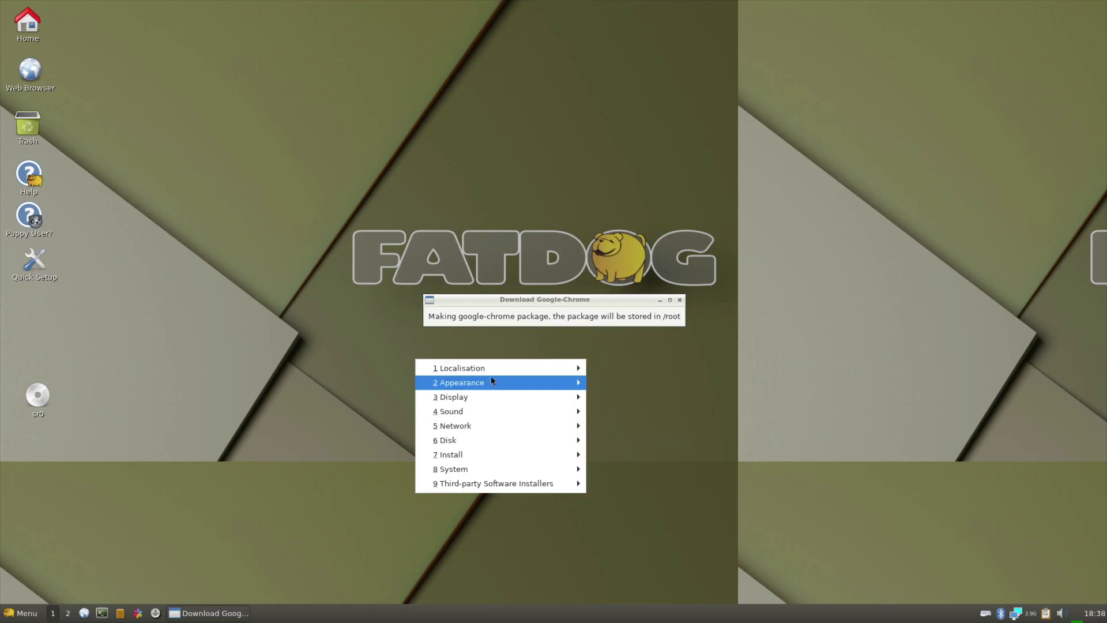
mouse_move(487, 382)
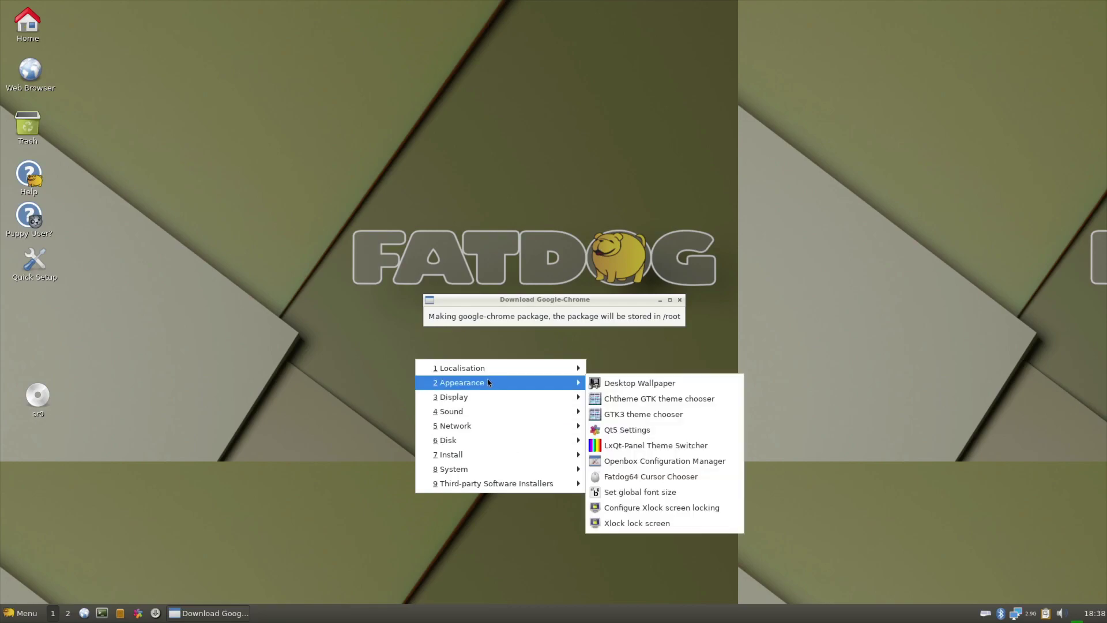
click(661, 381)
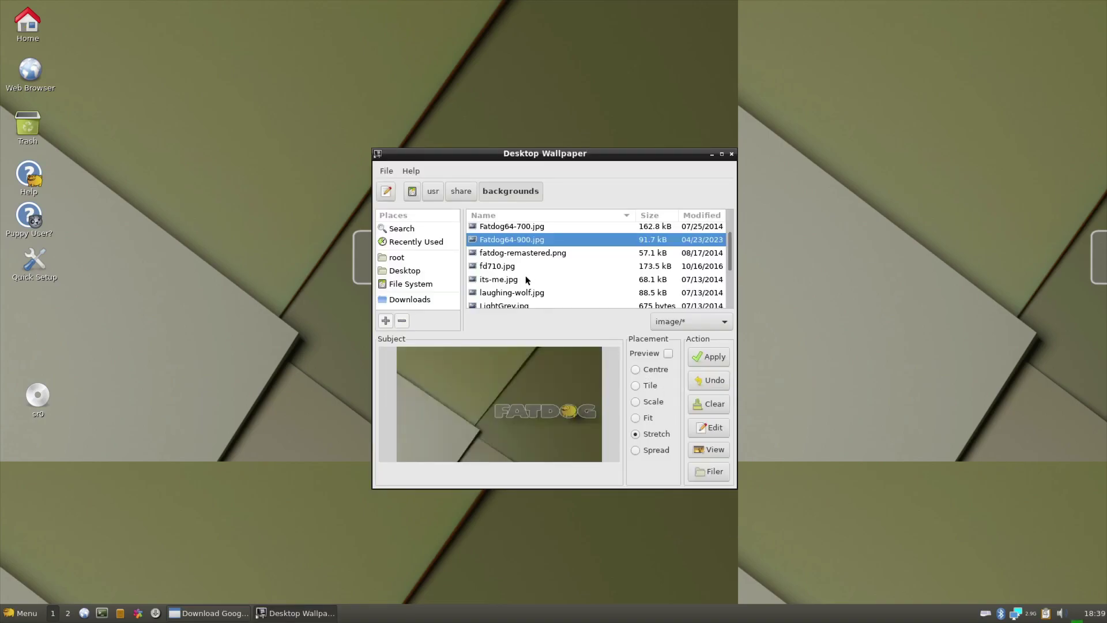
Apply fd710.jpg, close the chooser keeping it, and move the Google-Chrome notice lower.
click(526, 268)
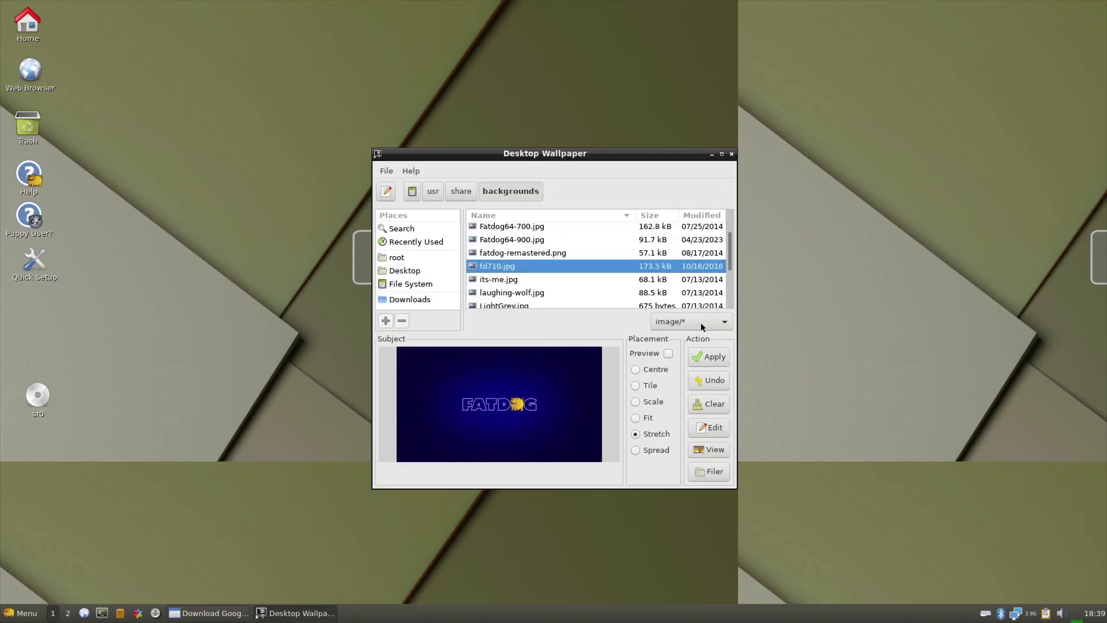
click(709, 356)
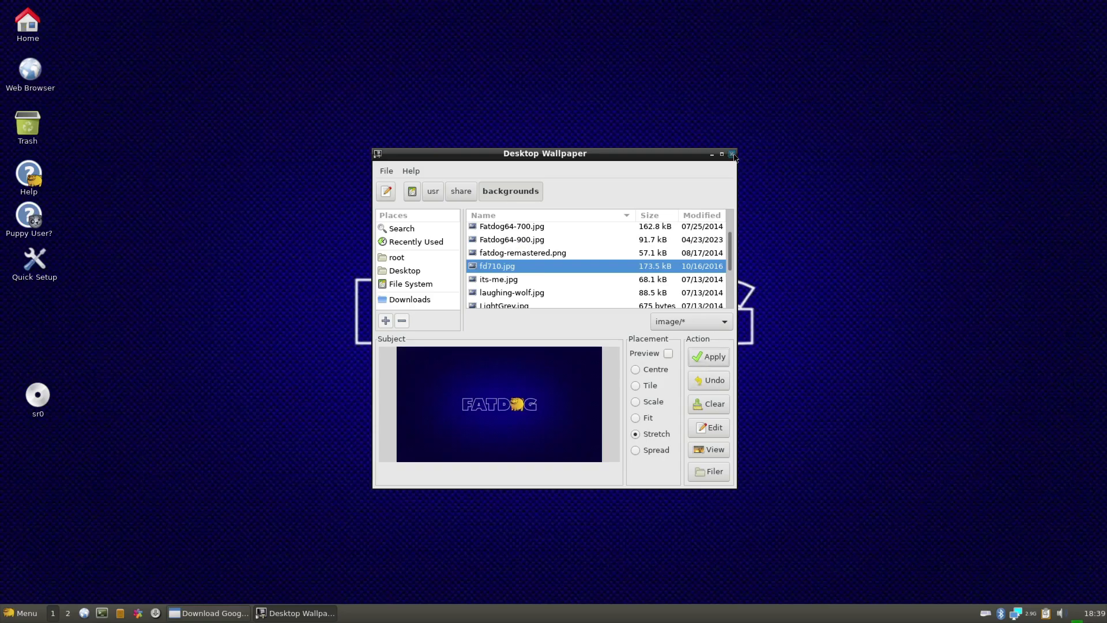
click(730, 153)
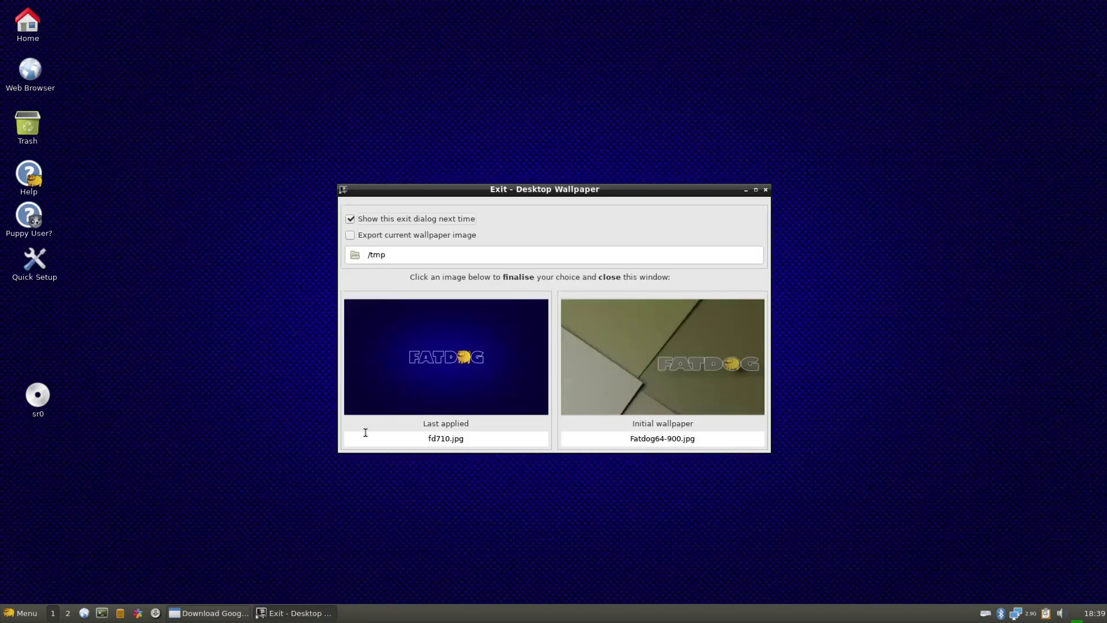
click(765, 190)
drag(519, 304, 509, 432)
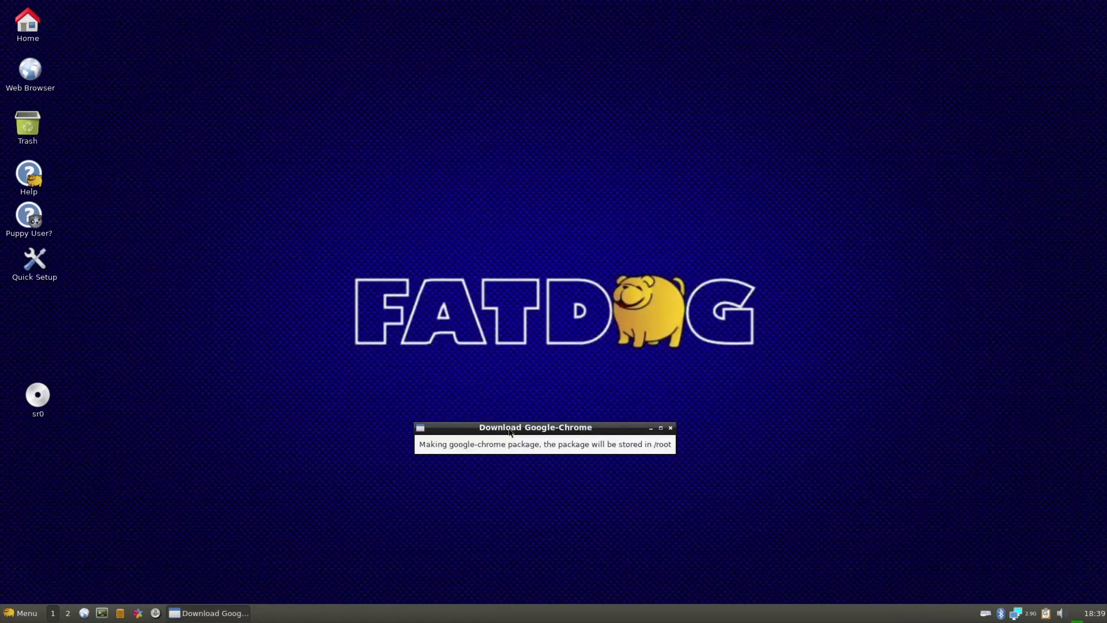
Launch the Fatdog64 Control Panel from the desktop root menu.
click(7, 617)
click(205, 410)
right_click(205, 410)
mouse_move(245, 394)
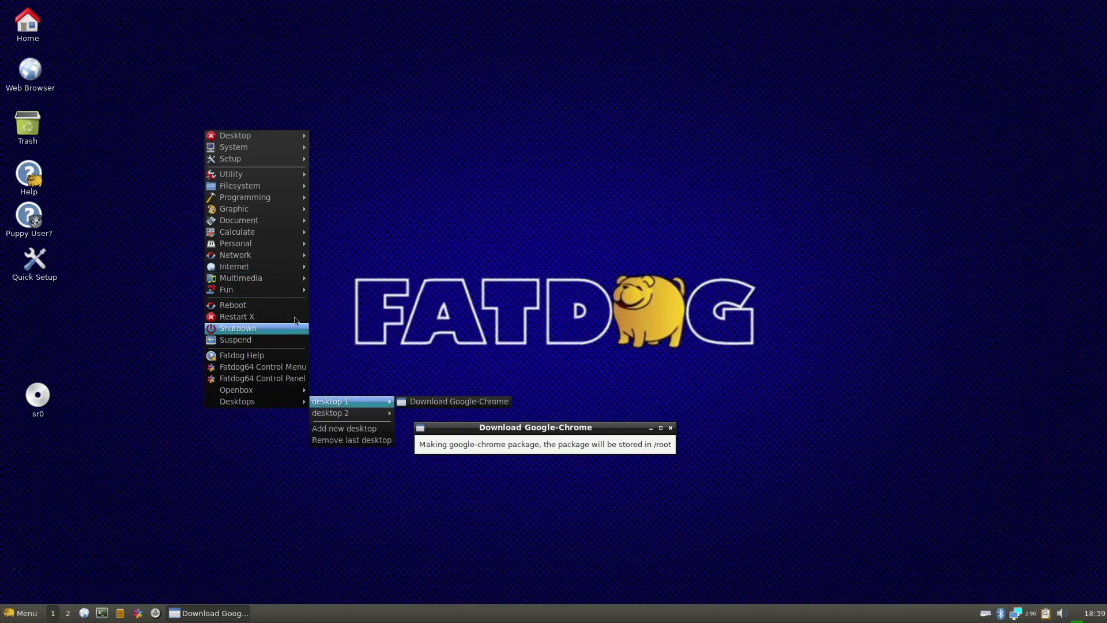
mouse_move(287, 164)
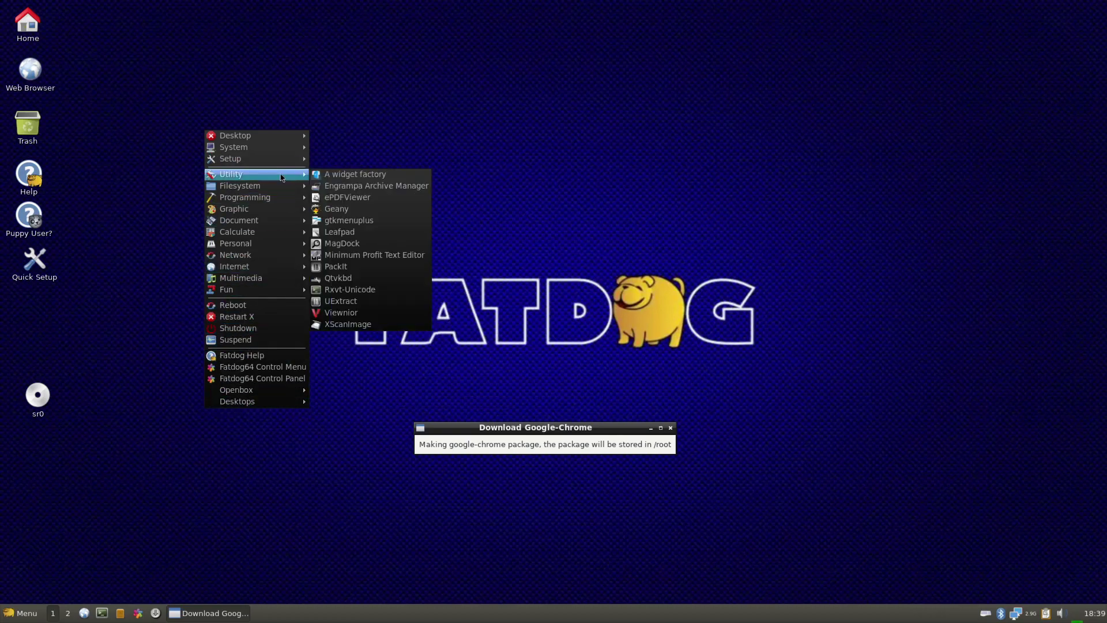
click(268, 380)
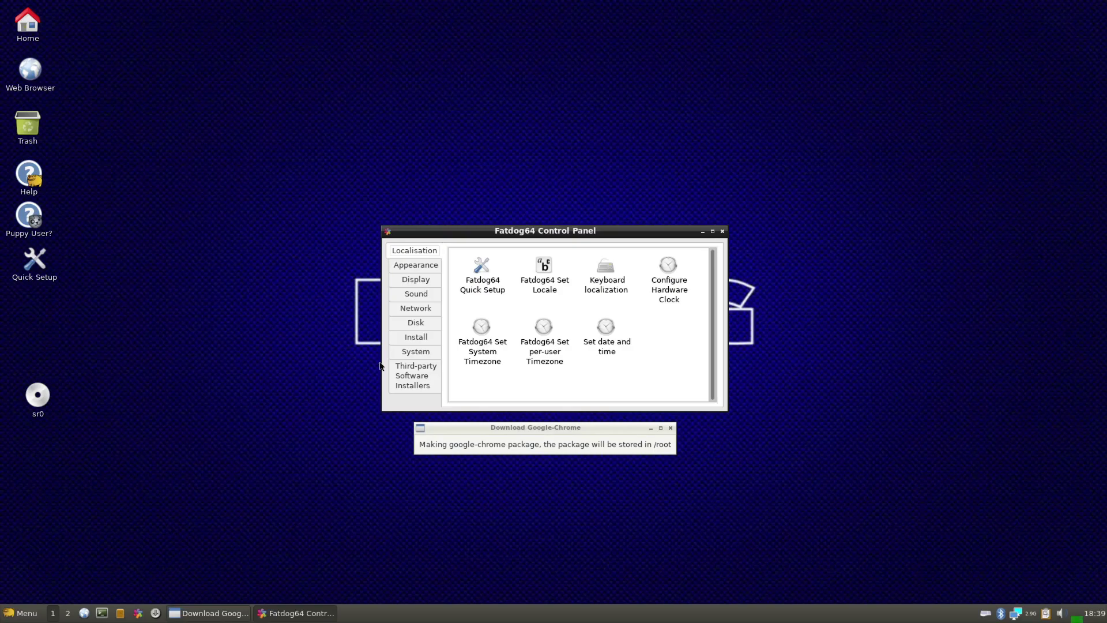
Browse the Control Panel's Appearance, Display, Sound, Network, Disk, System and third-party installer pages.
click(413, 266)
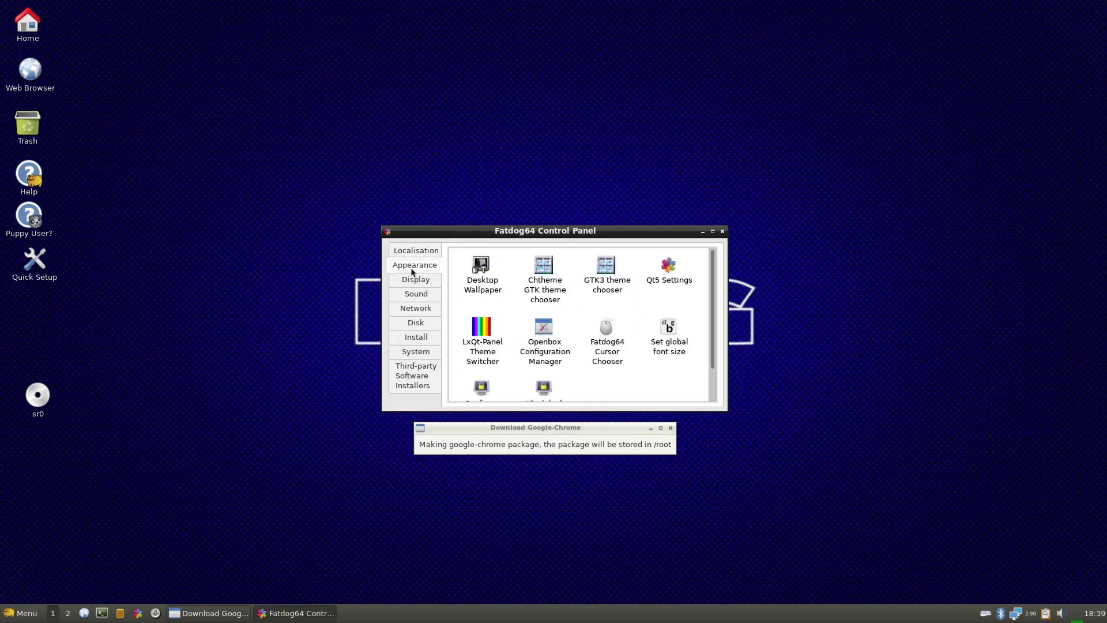
scroll(526, 365, down, 2)
scroll(526, 365, up, 2)
click(416, 282)
scroll(482, 324, down, 3)
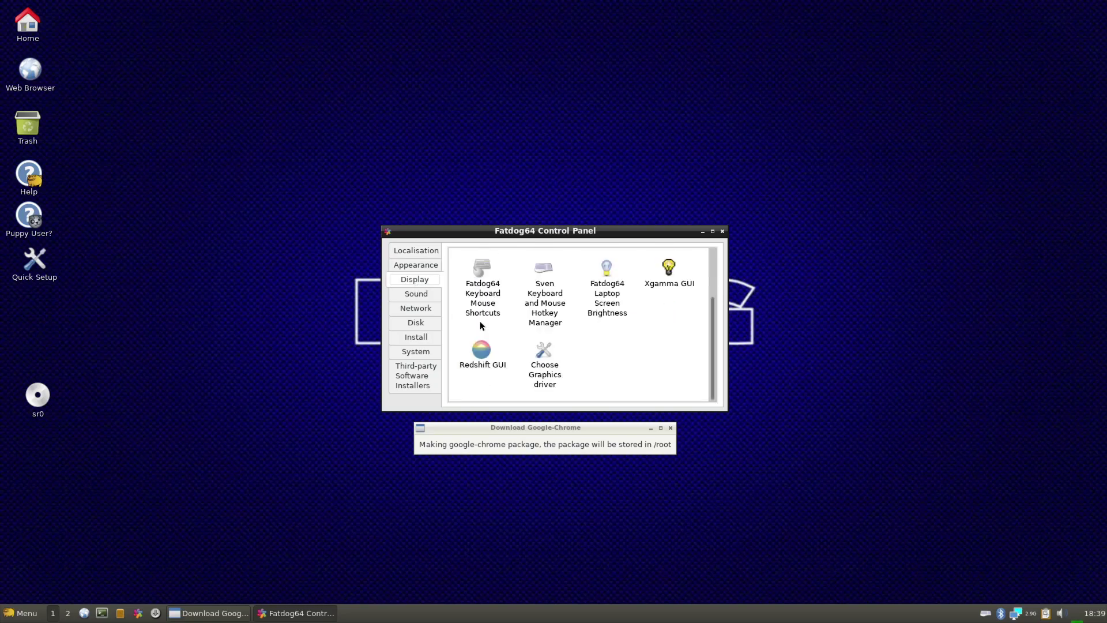
click(410, 296)
click(413, 310)
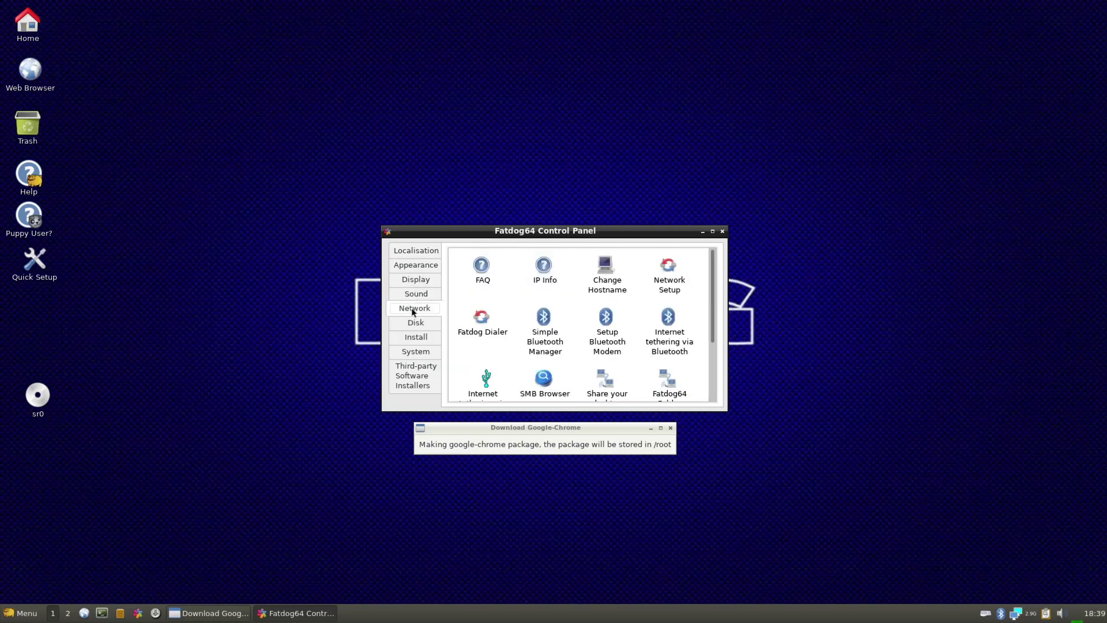
scroll(515, 353, down, 3)
click(422, 321)
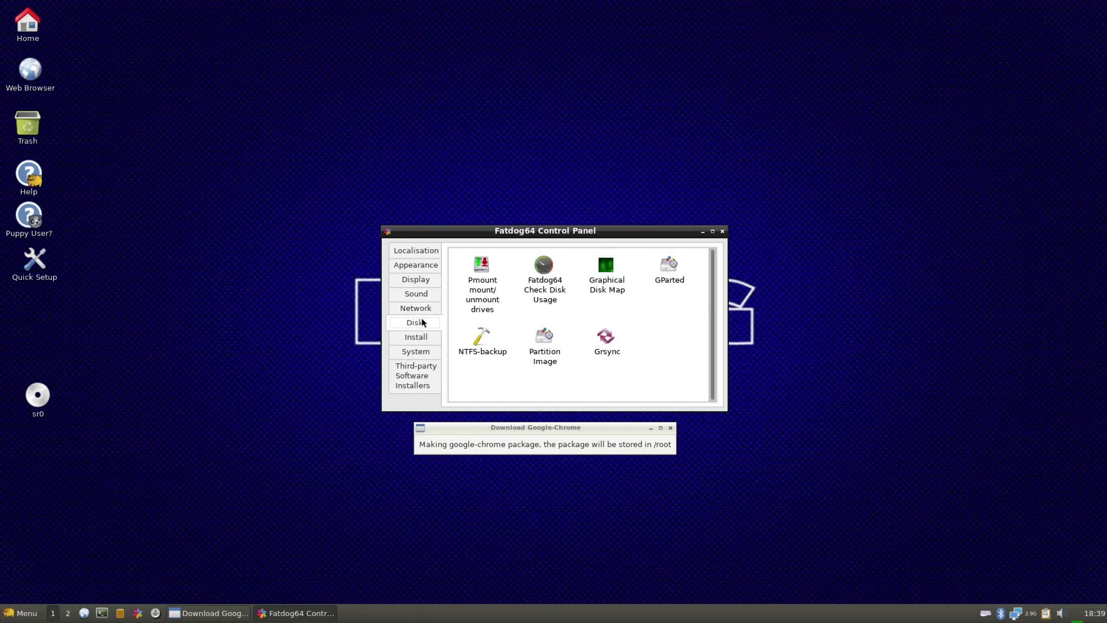
click(416, 340)
click(410, 353)
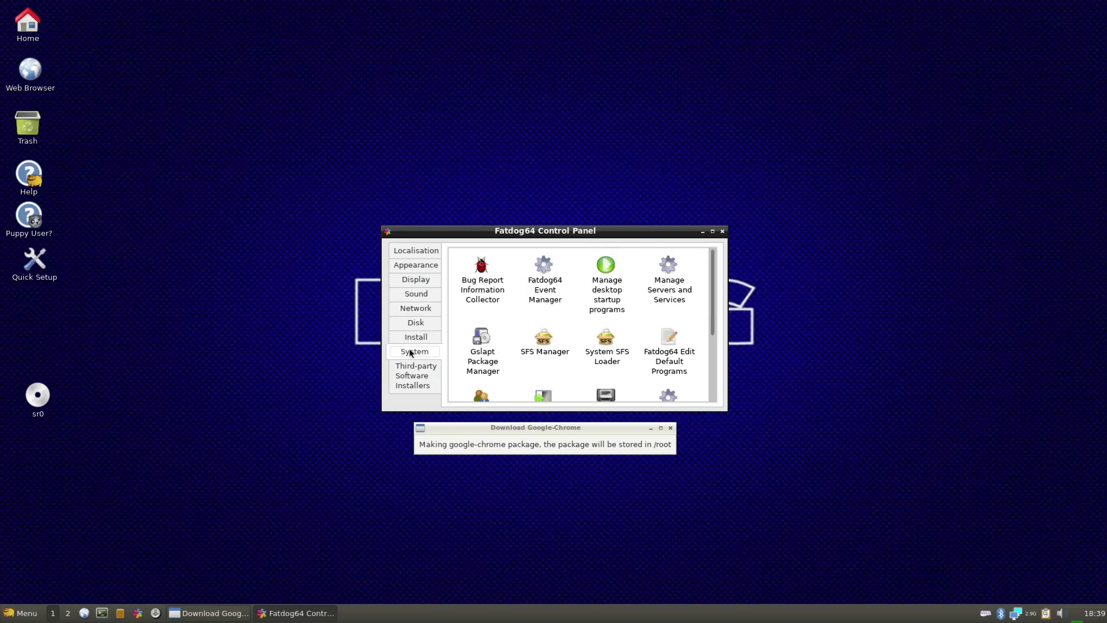
click(408, 387)
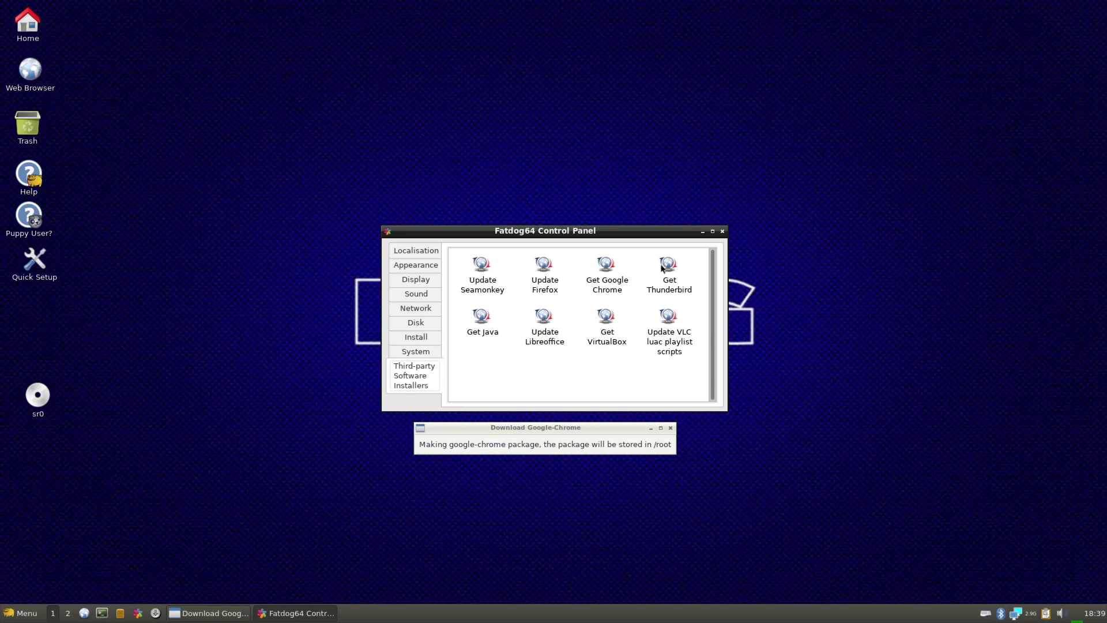
Return to the System tools page and launch Gslapt Package Manager.
drag(534, 233, 548, 208)
click(549, 443)
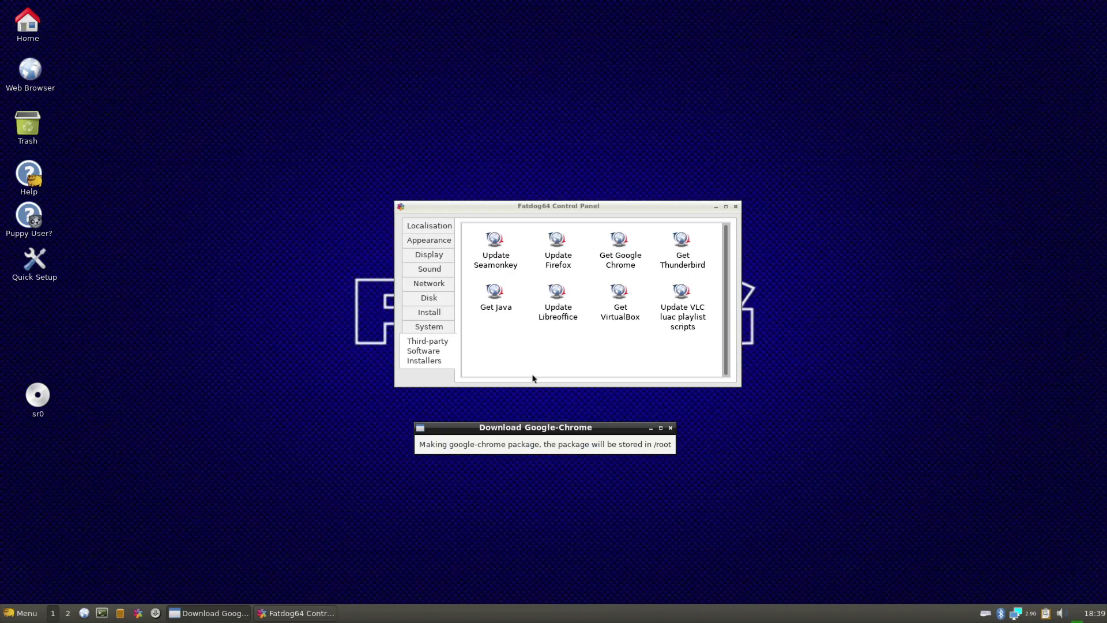
click(439, 314)
click(436, 326)
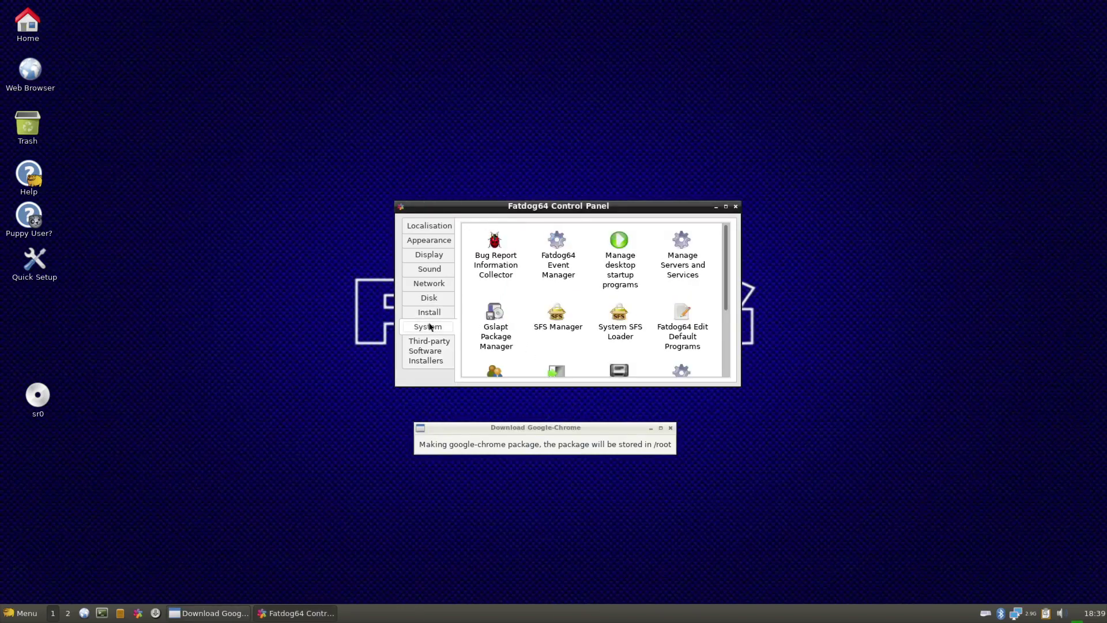
click(501, 324)
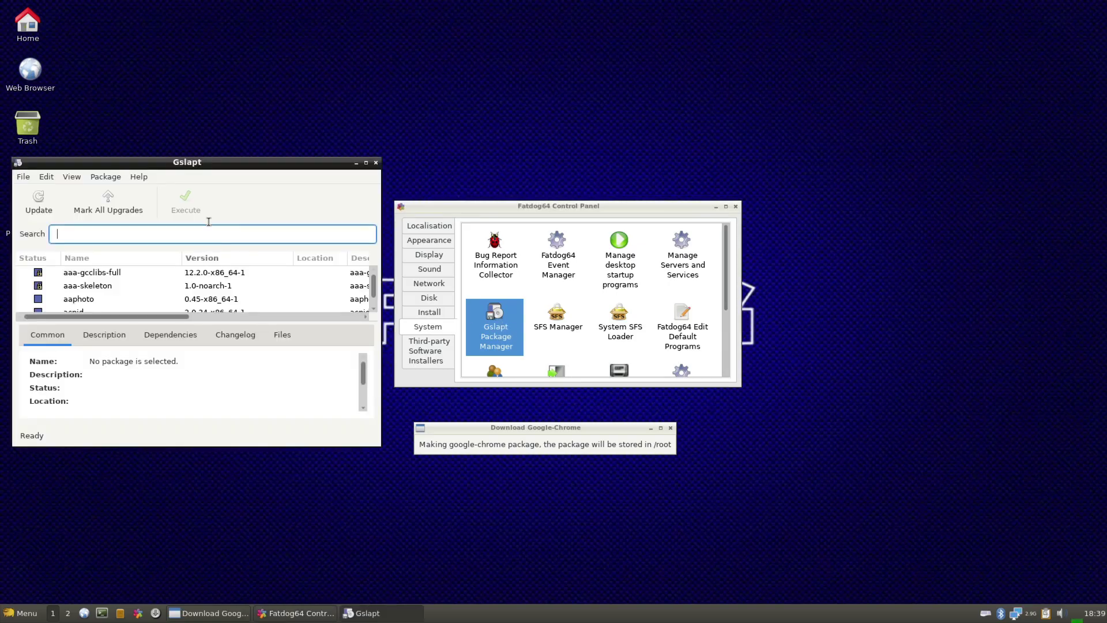
Check Gslapt's About box showing version 0.5.10, then open the File menu.
click(138, 177)
click(161, 225)
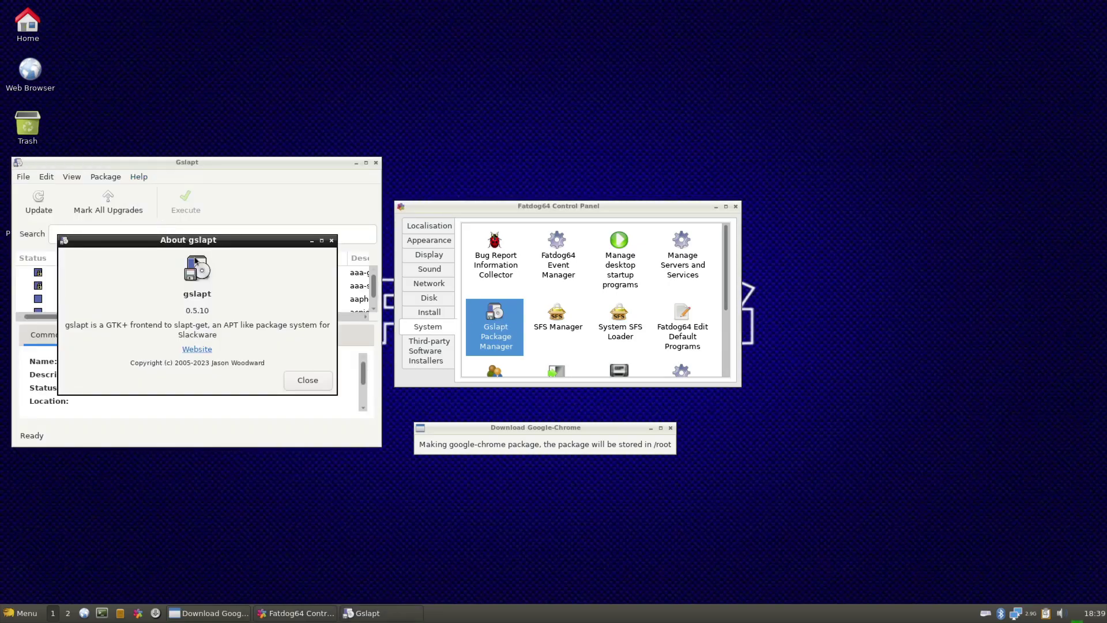
click(306, 379)
click(106, 176)
mouse_move(139, 177)
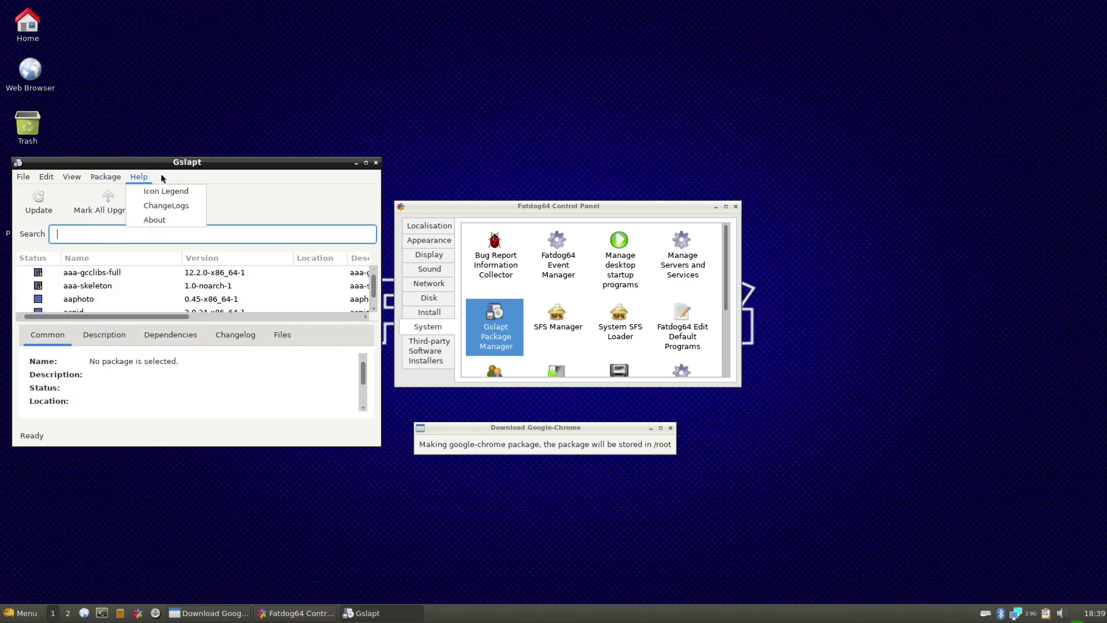
click(154, 220)
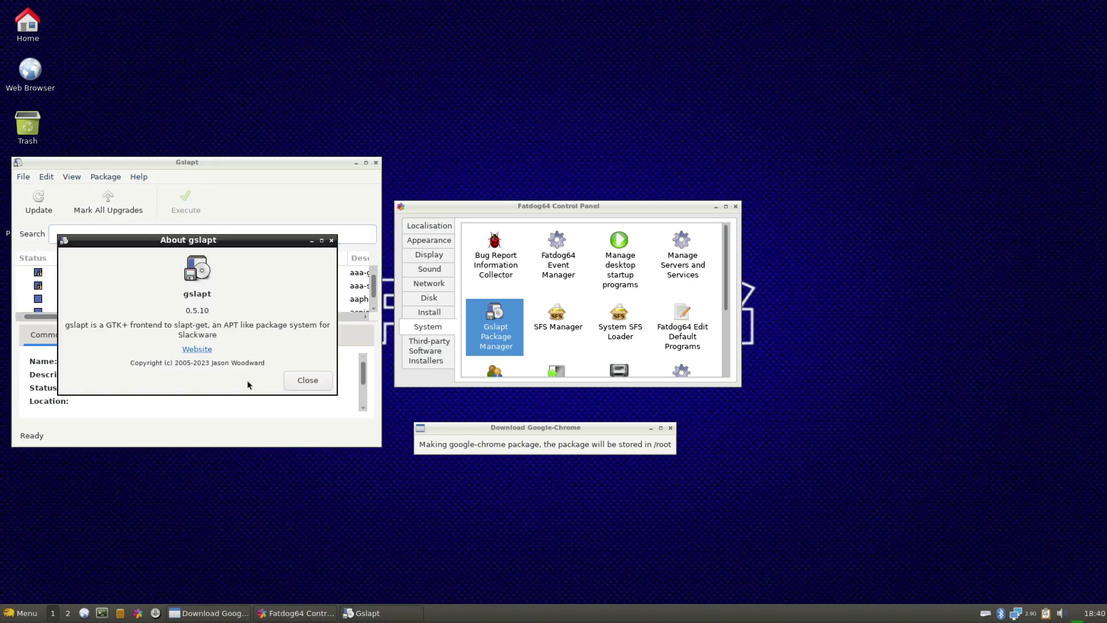
click(327, 379)
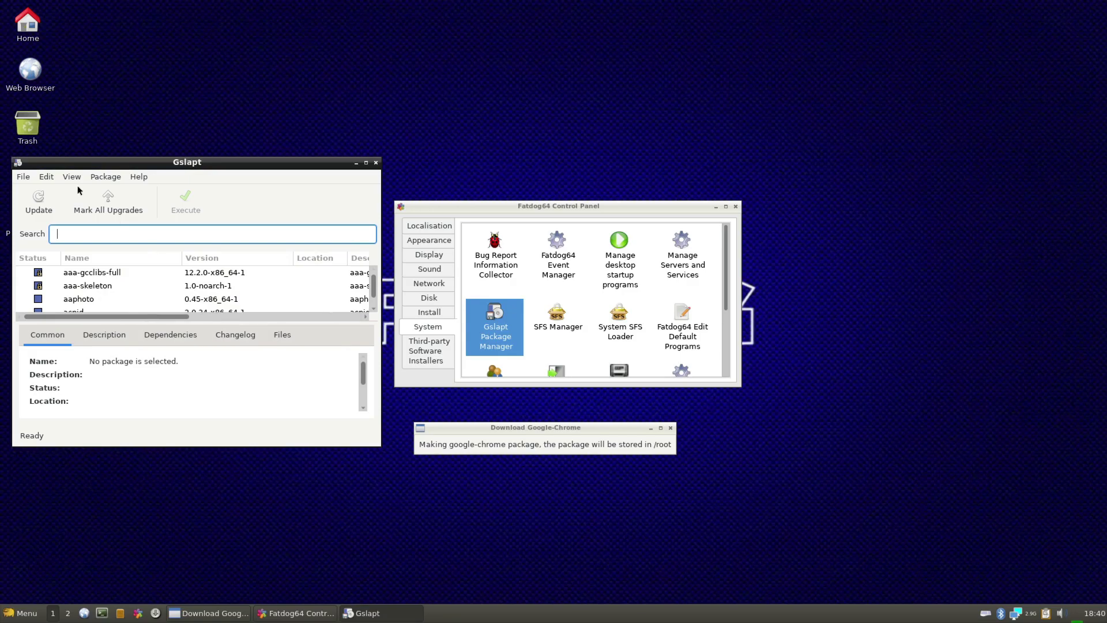
click(23, 177)
Quit Gslapt, then open and close SFS Manager.
click(54, 247)
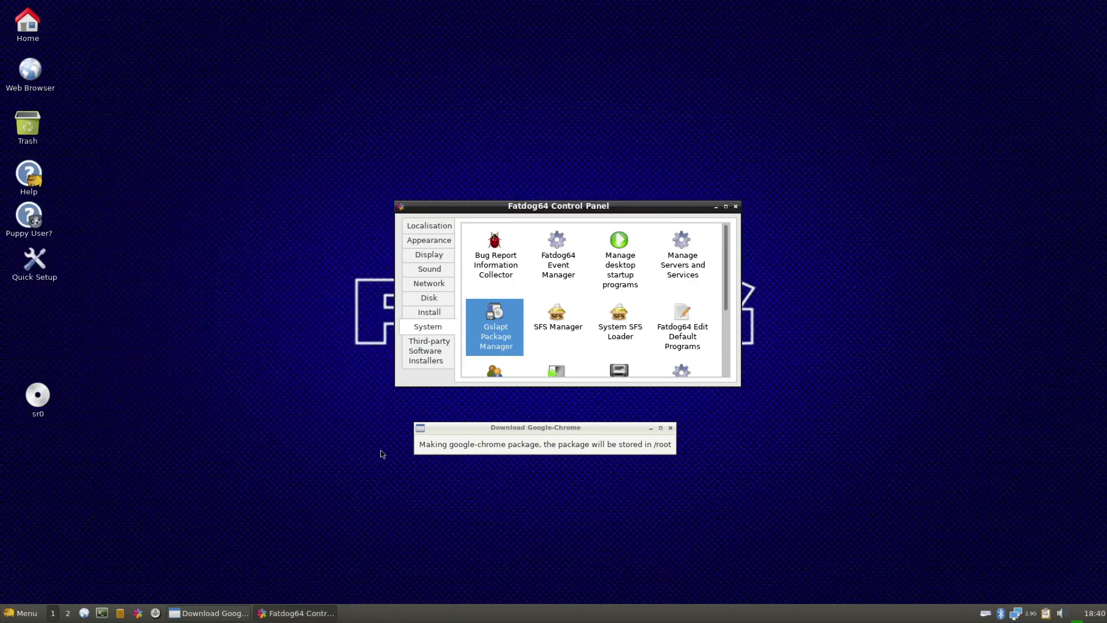
scroll(555, 338, down, 3)
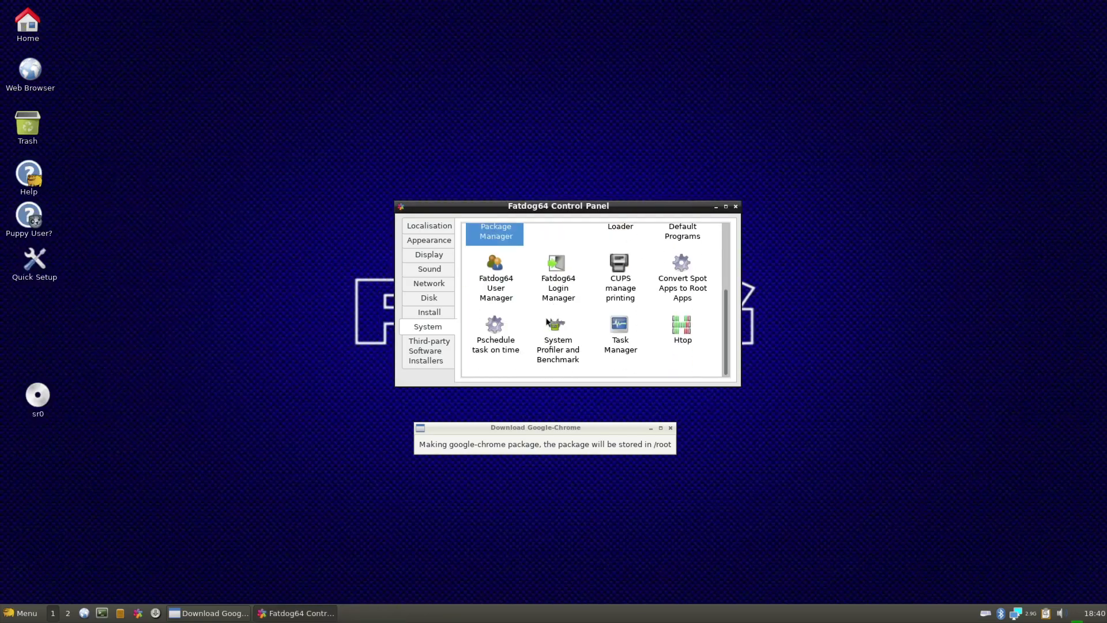
scroll(547, 323, up, 3)
click(562, 282)
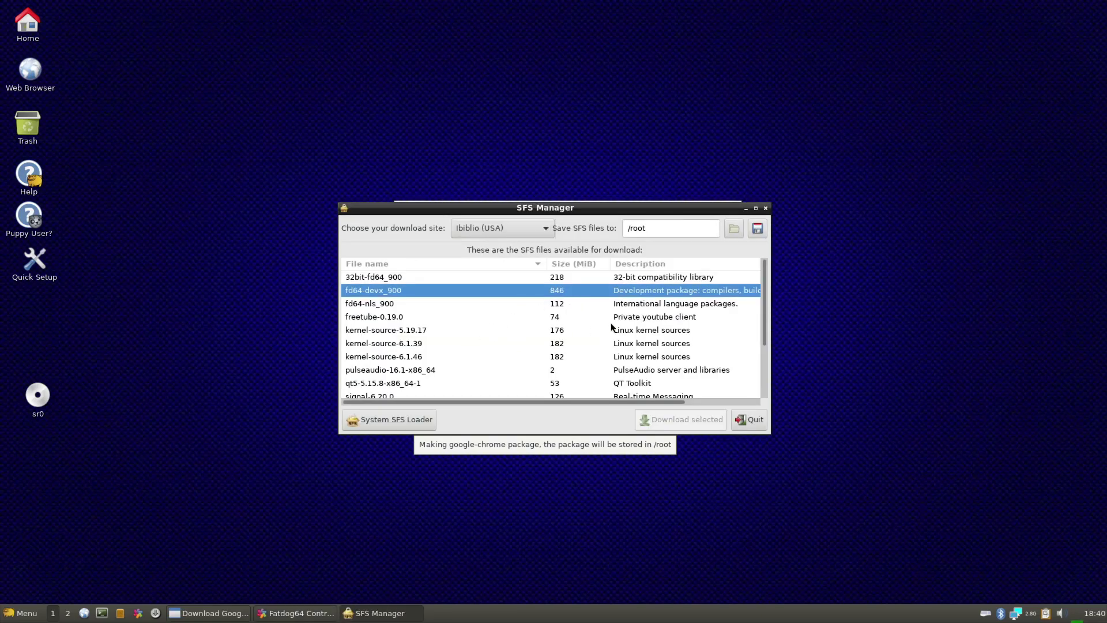
click(766, 208)
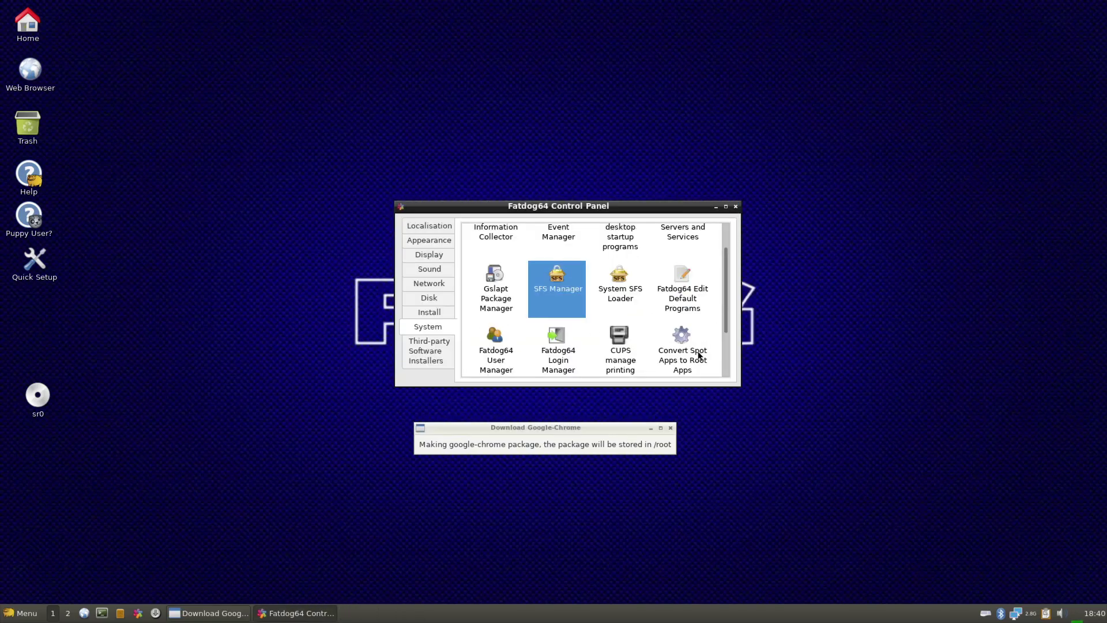
Open and close htop, then show the third-party software installers.
click(687, 333)
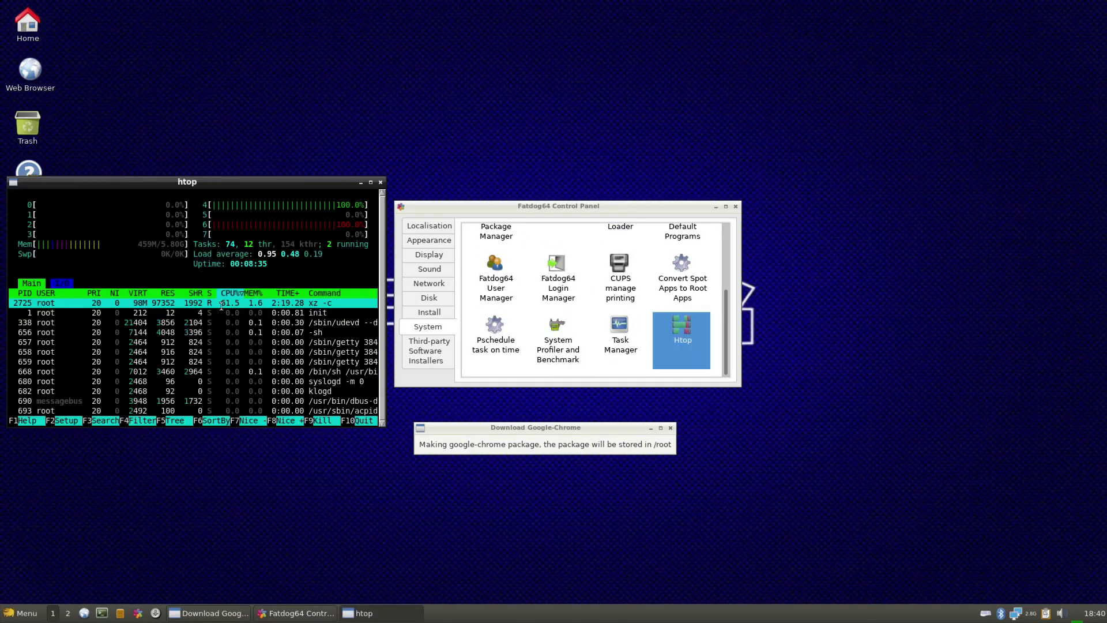
click(380, 182)
click(429, 349)
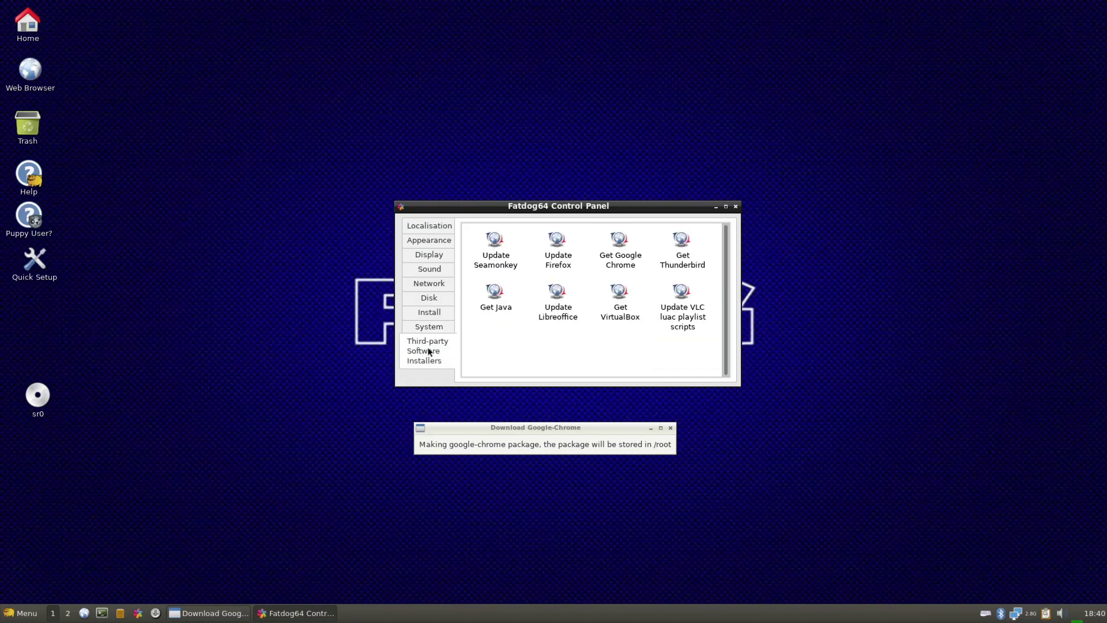
Show the Install tools page with the Fatdog64 Installer selected, repositioning the Control Panel.
click(437, 312)
drag(516, 217, 494, 180)
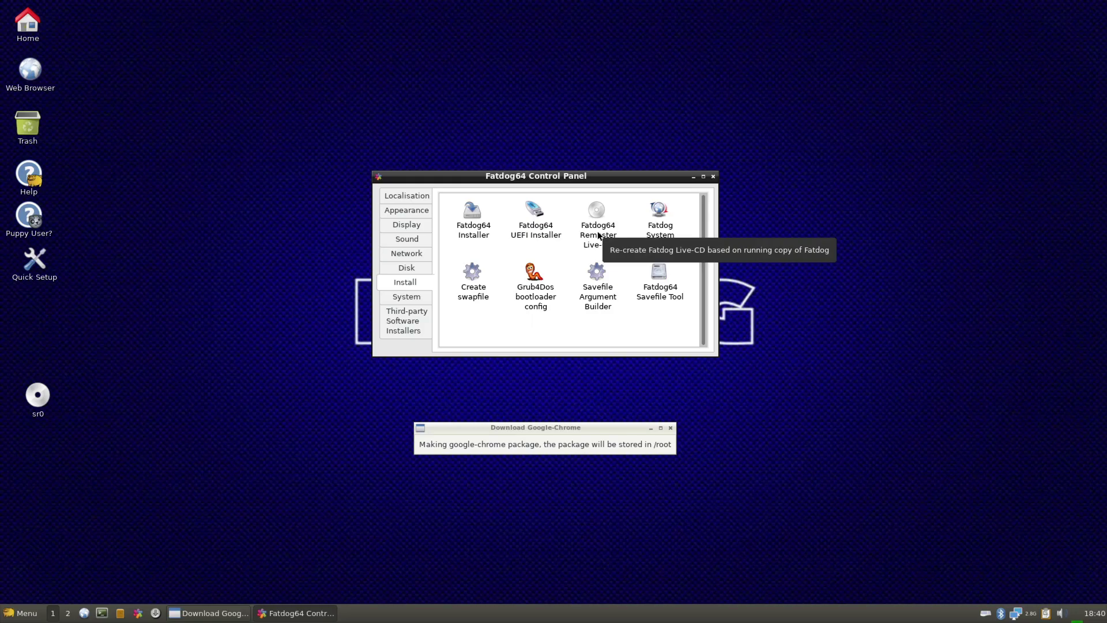
click(476, 226)
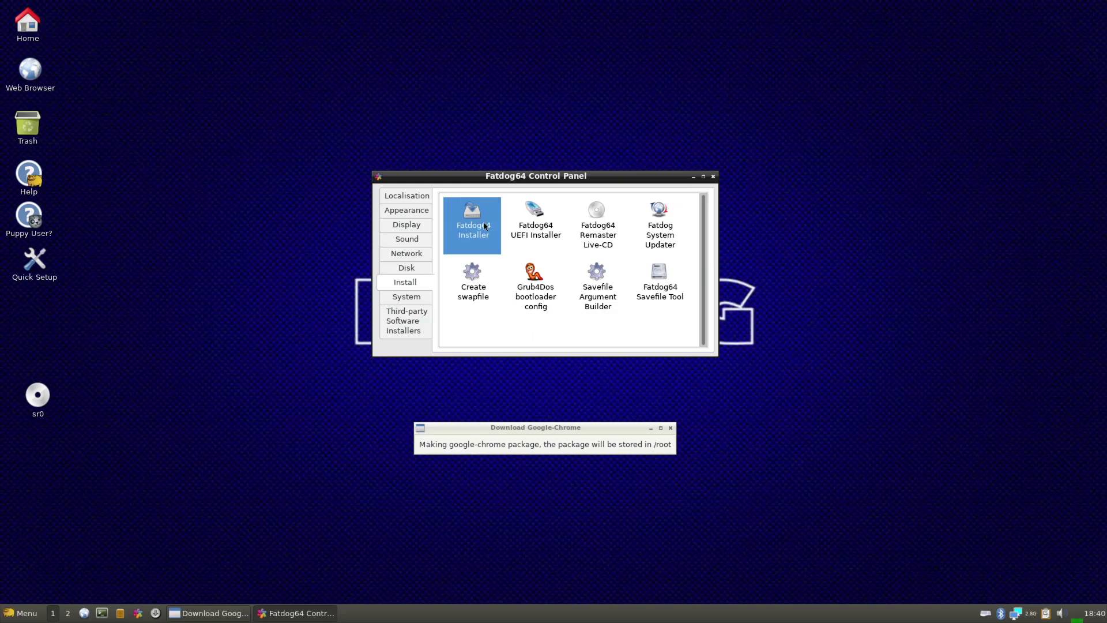
drag(525, 183, 517, 214)
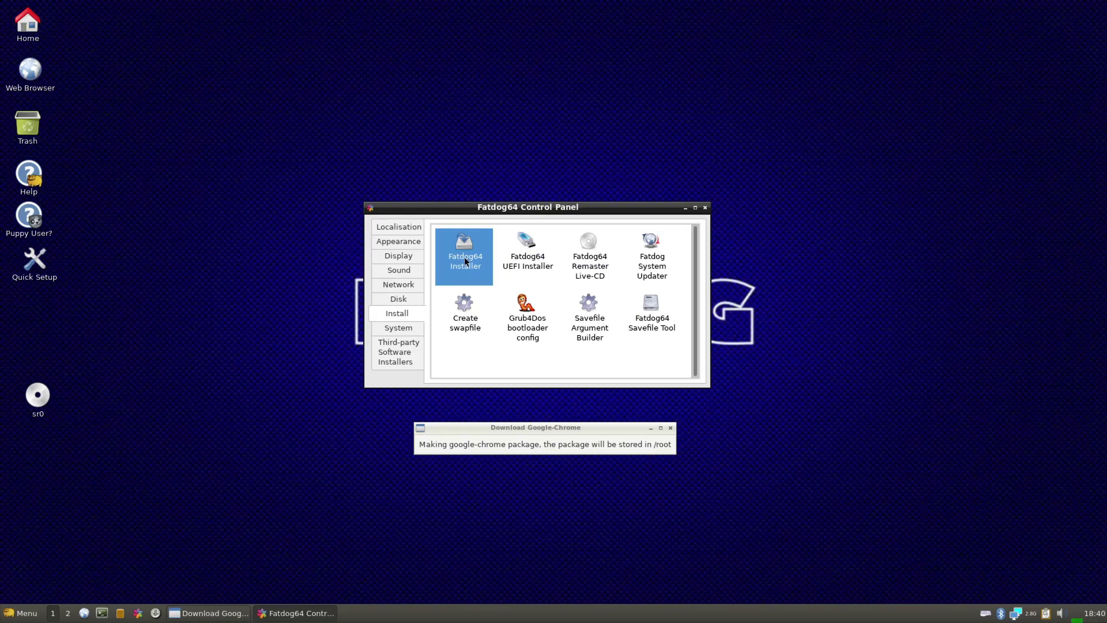
Launch the BIOS Fatdog64 Installer, accept its warning, select vda and open GParted.
click(321, 613)
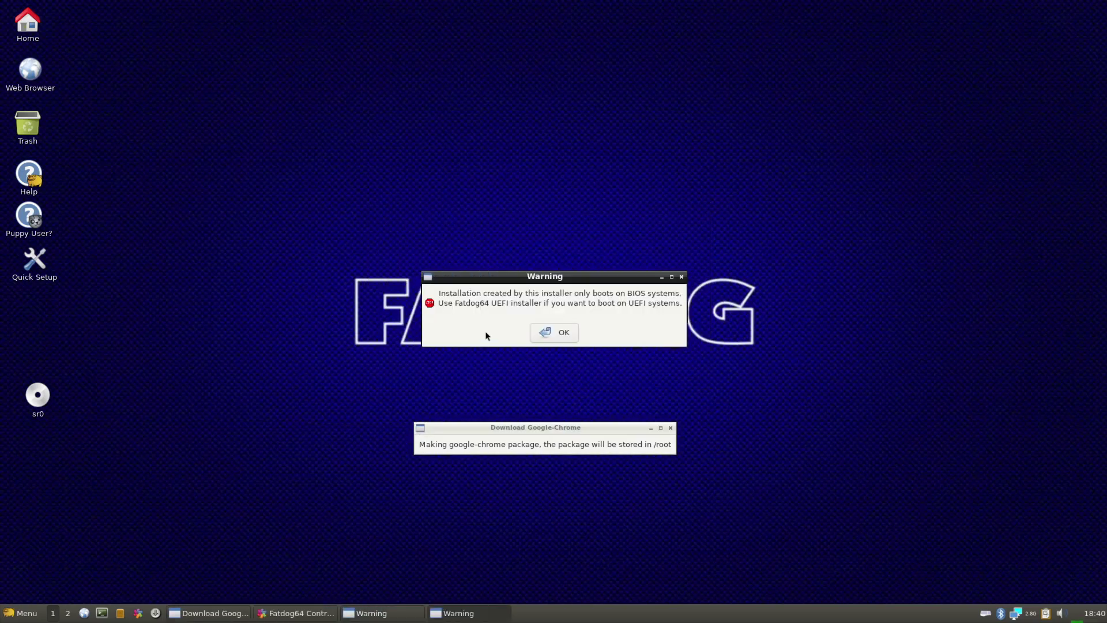
click(540, 333)
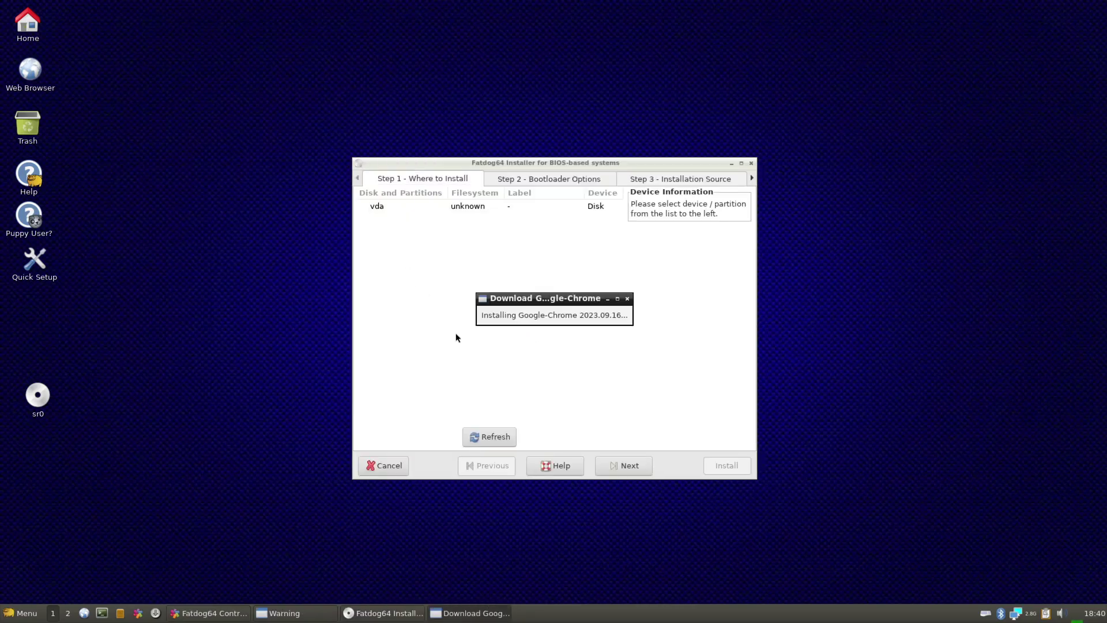
drag(512, 299, 150, 248)
click(424, 208)
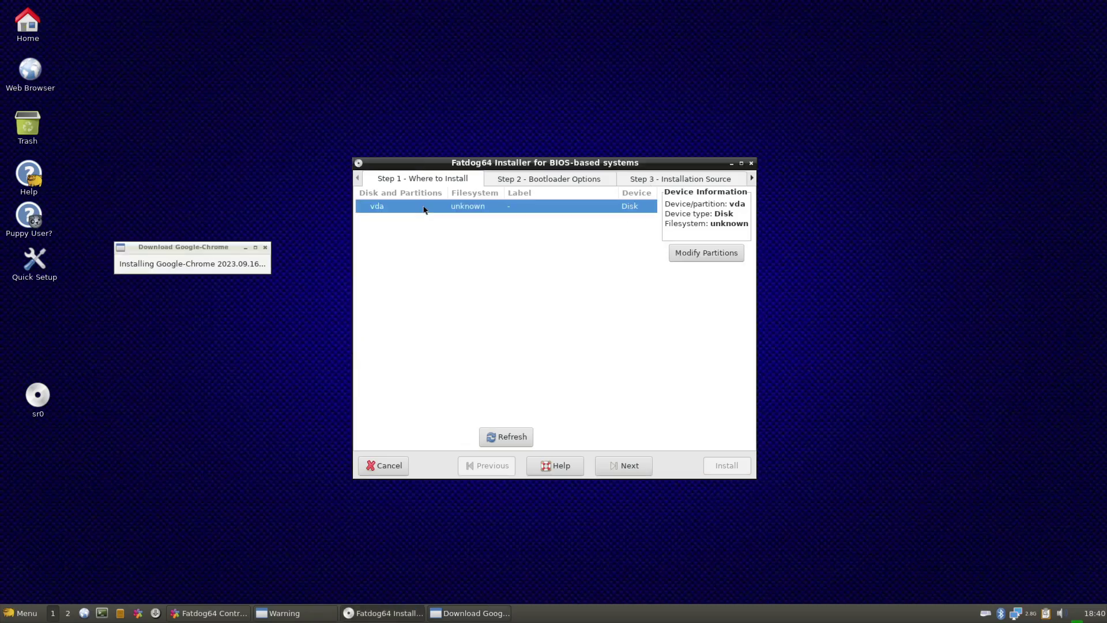
click(718, 257)
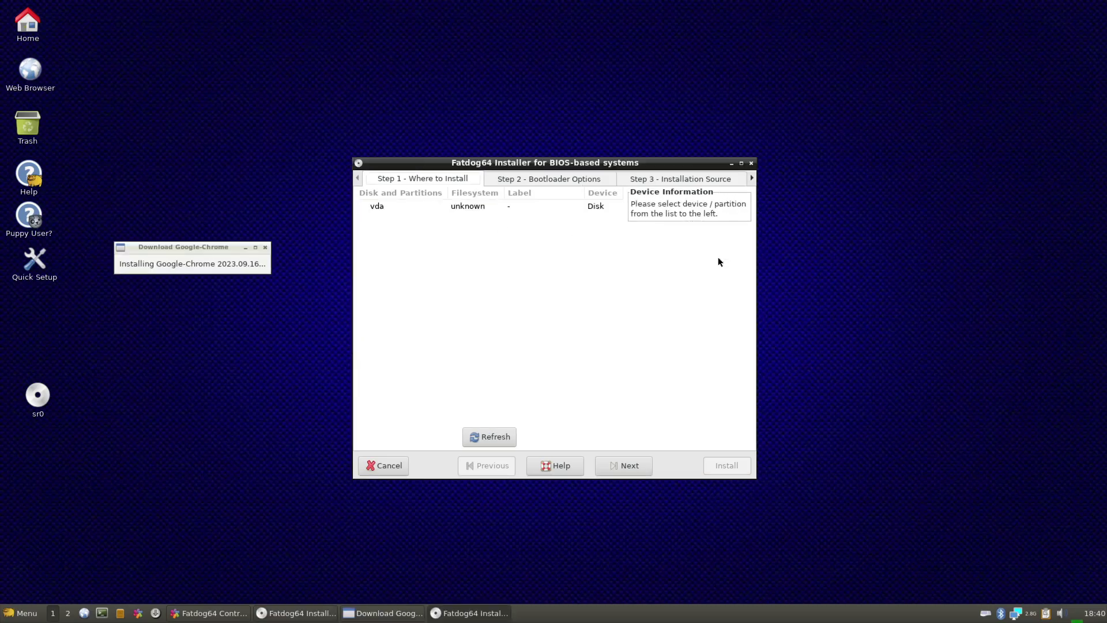
click(537, 213)
click(683, 252)
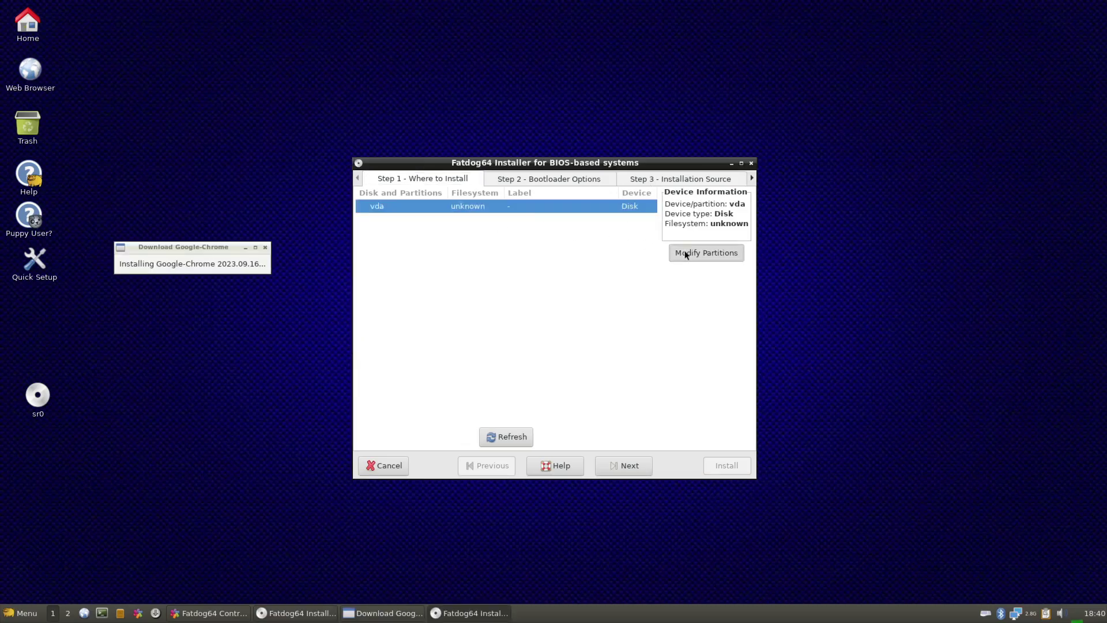
Dismiss the installer note, briefly open and close Google Chrome, and centre GParted.
click(558, 321)
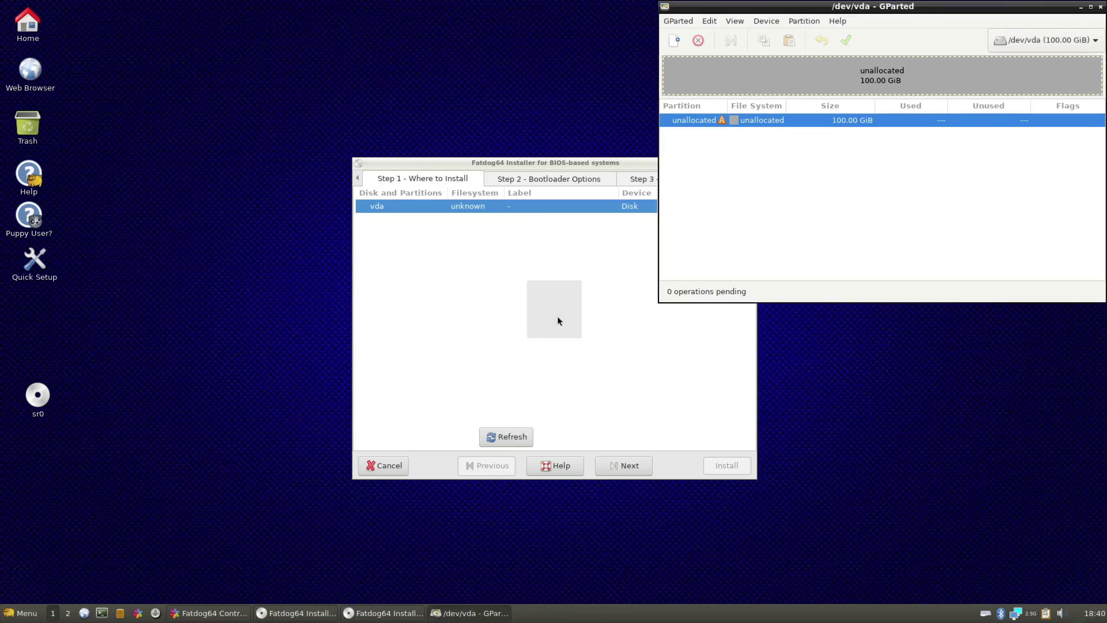
click(20, 612)
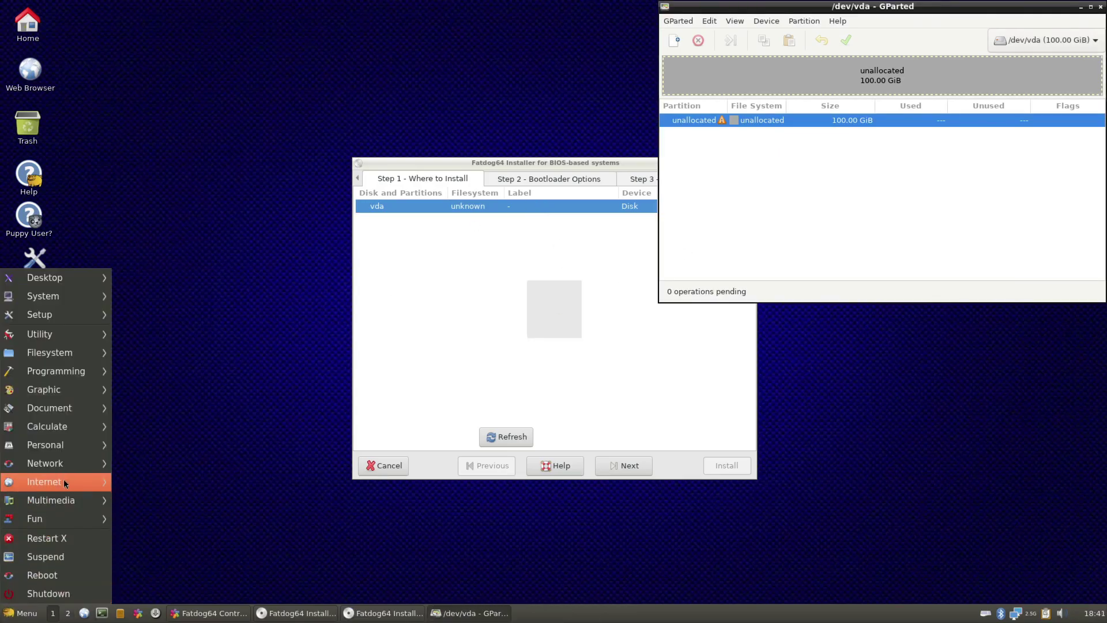
mouse_move(65, 480)
click(124, 484)
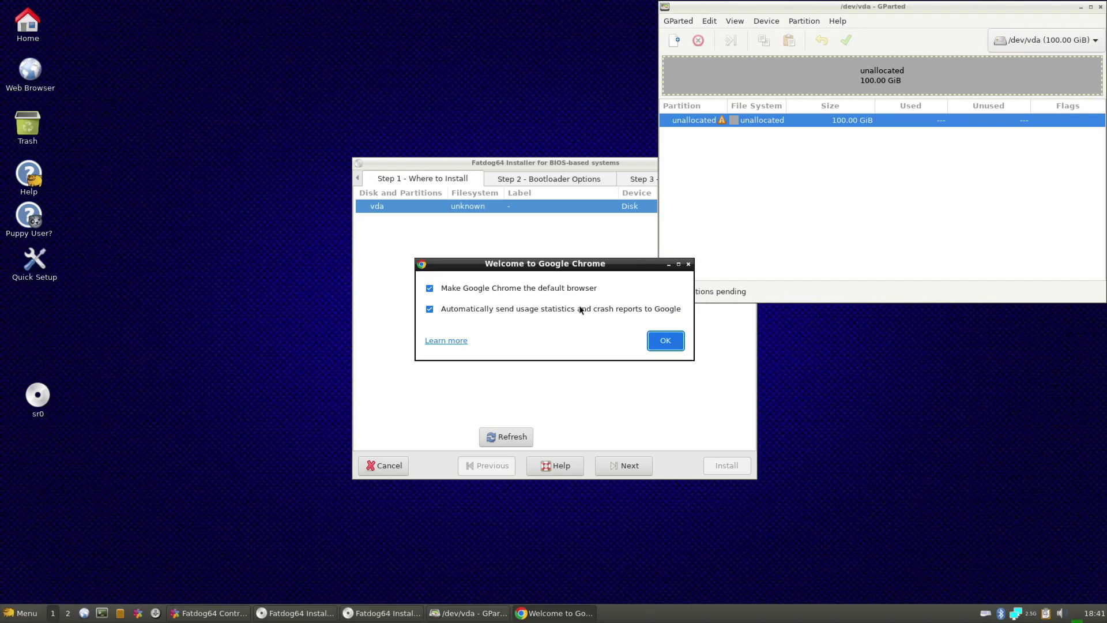
click(665, 340)
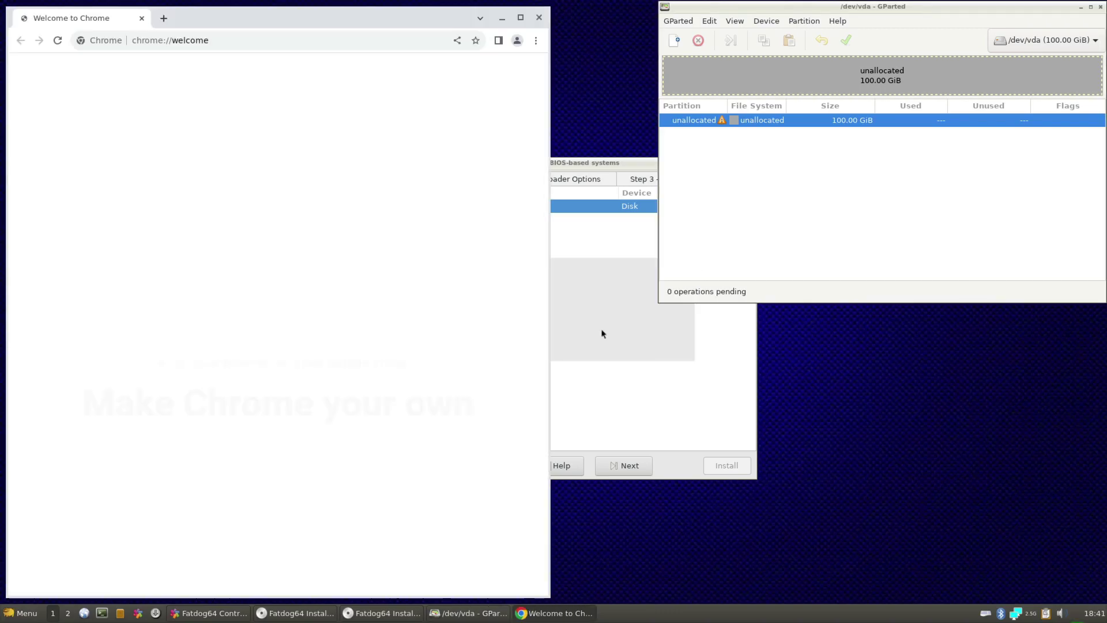
click(538, 18)
drag(769, 12, 508, 161)
Create an msdos partition table and a 100 GiB ext4 primary partition on vda.
click(415, 171)
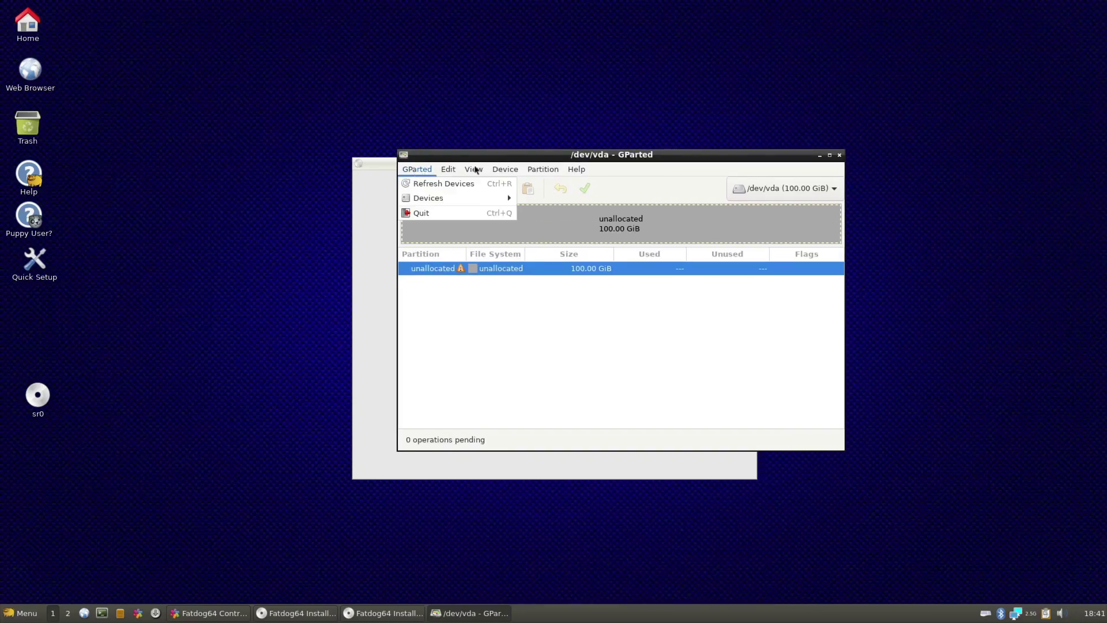
click(516, 180)
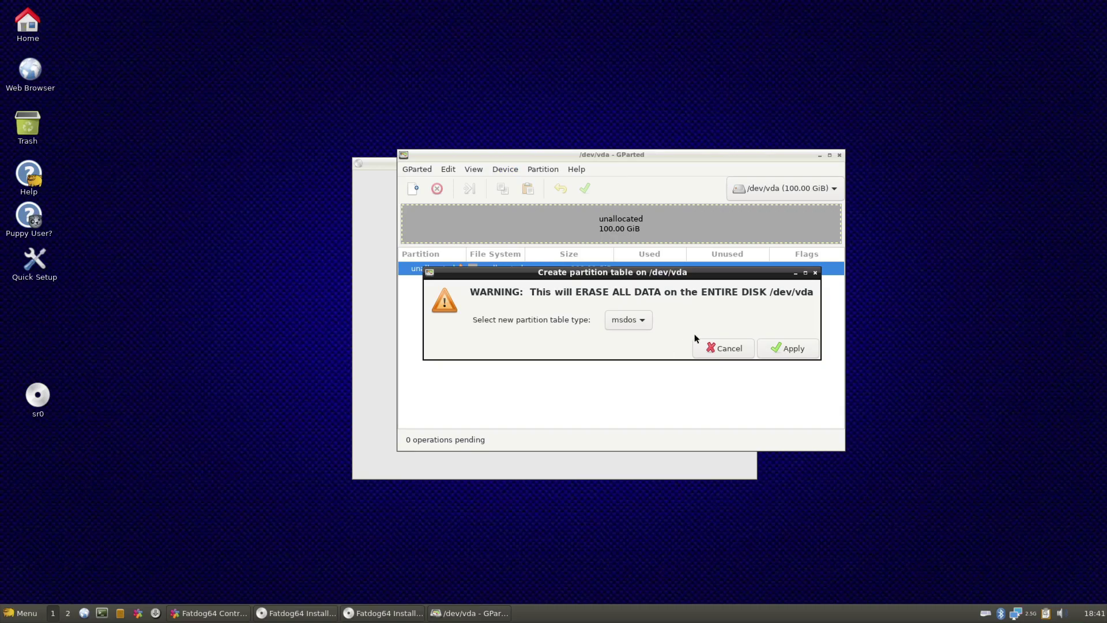
click(788, 347)
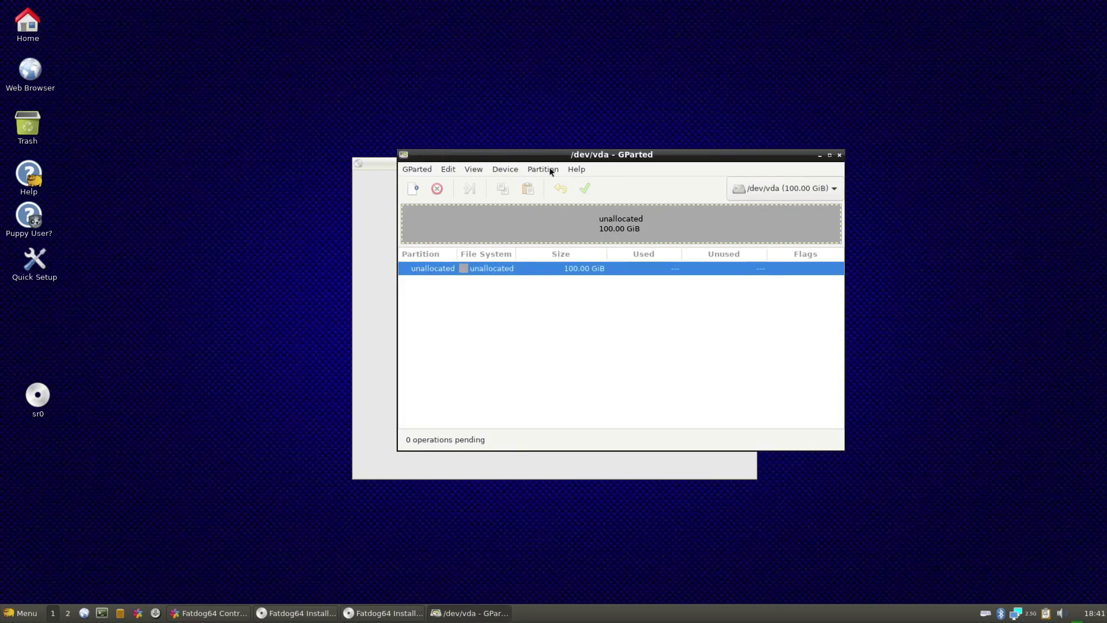
click(529, 171)
click(541, 181)
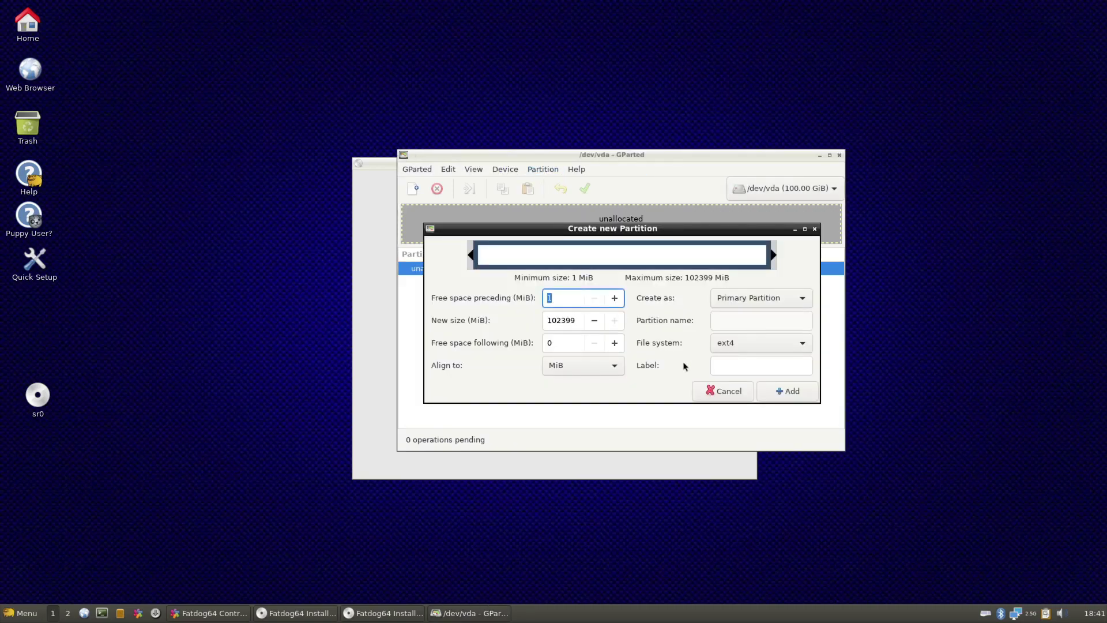
click(787, 393)
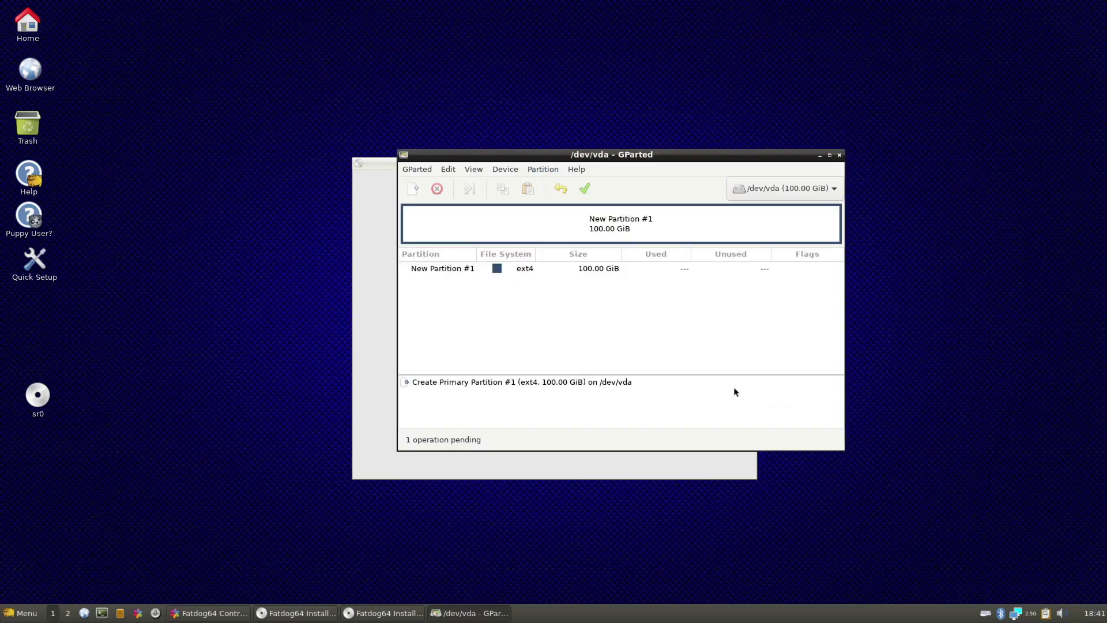
click(584, 188)
click(681, 351)
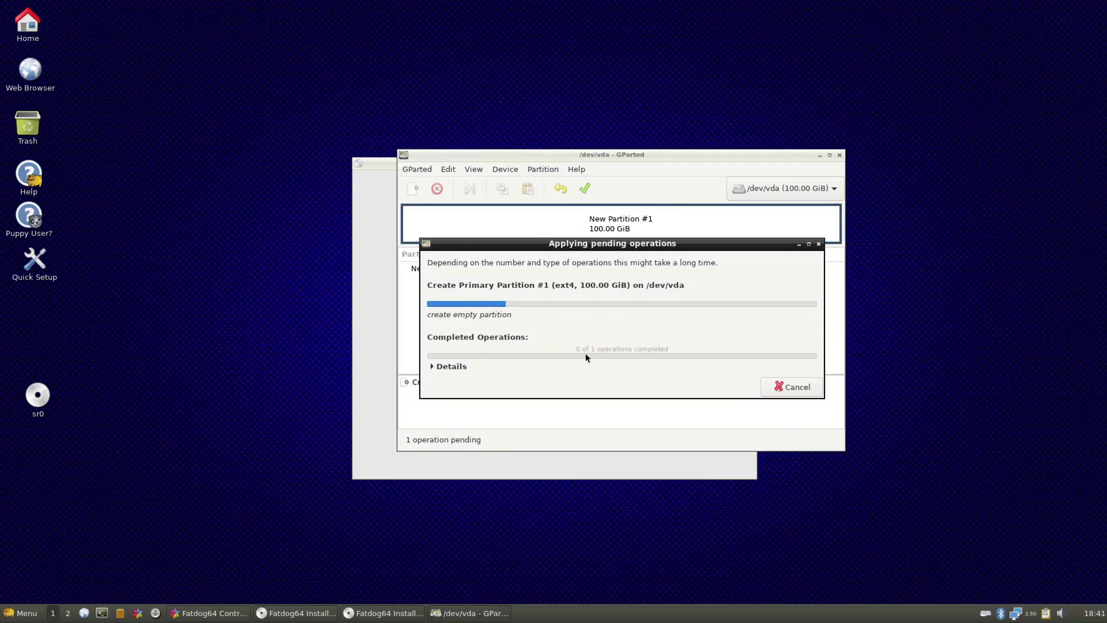
click(763, 386)
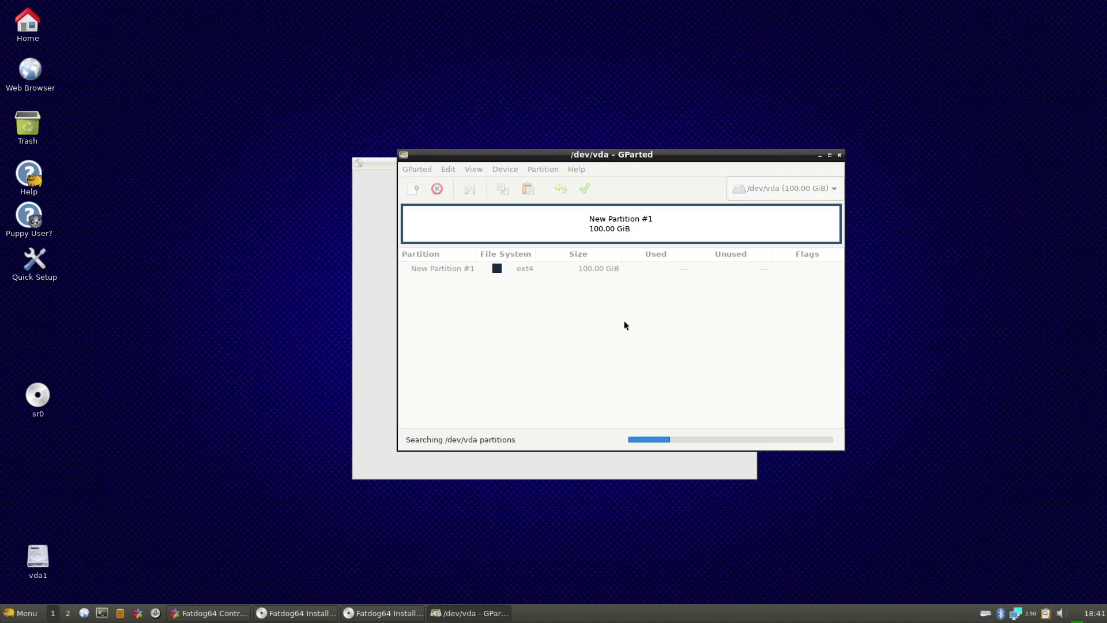
Close GParted and set vda1 to be reformatted as Ext4.
click(839, 155)
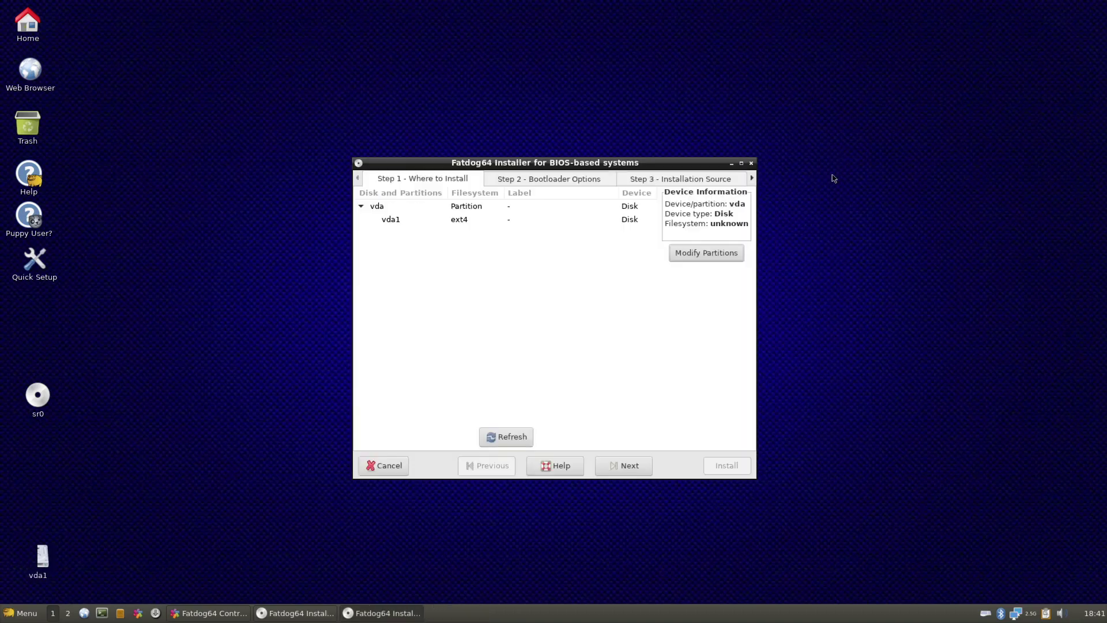
click(490, 219)
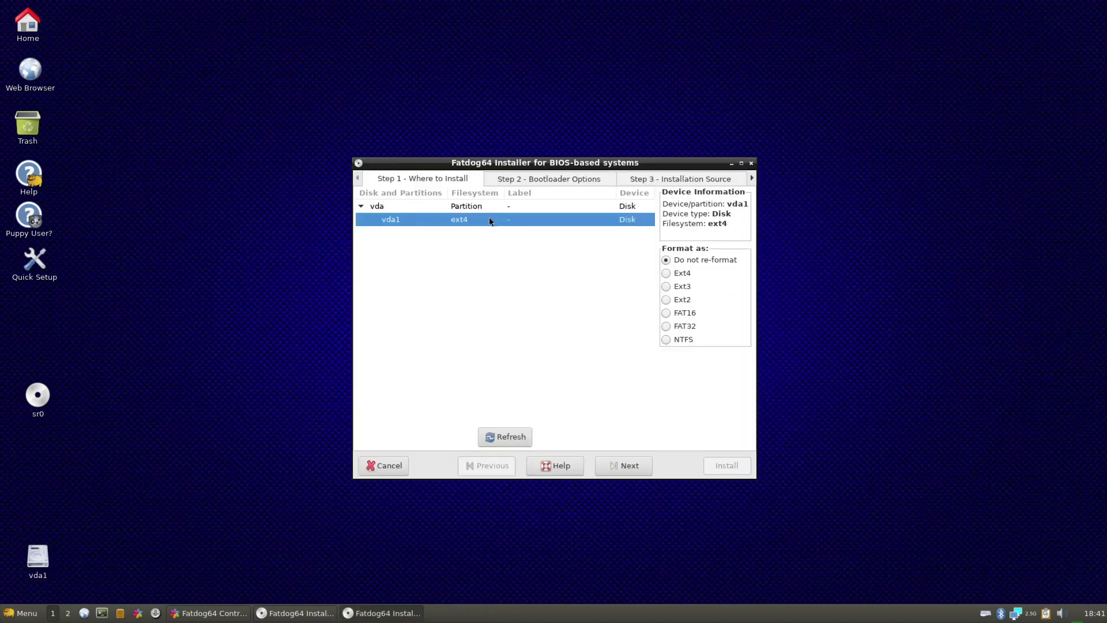
click(671, 273)
Put the boot loader on the MBR and advance to the Step 4 confirmation.
click(631, 464)
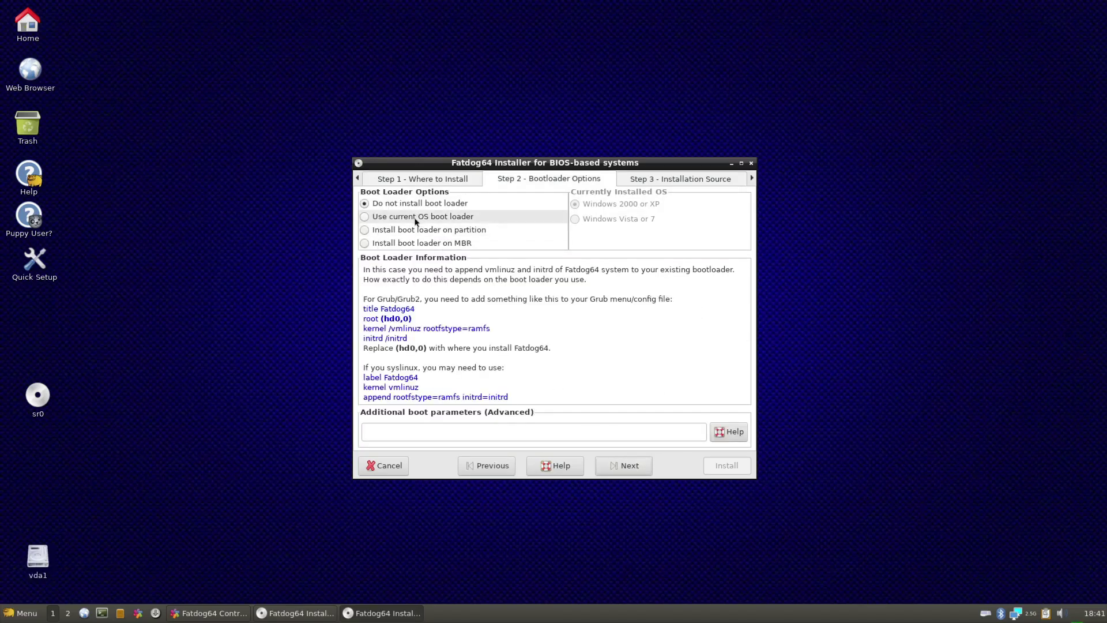
click(385, 243)
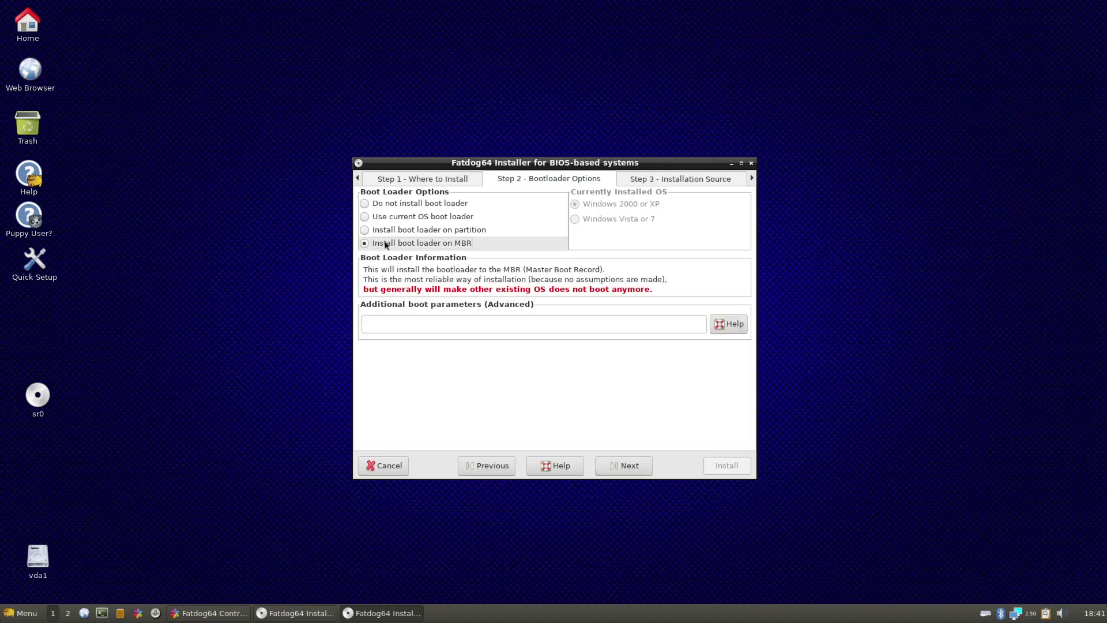
click(632, 470)
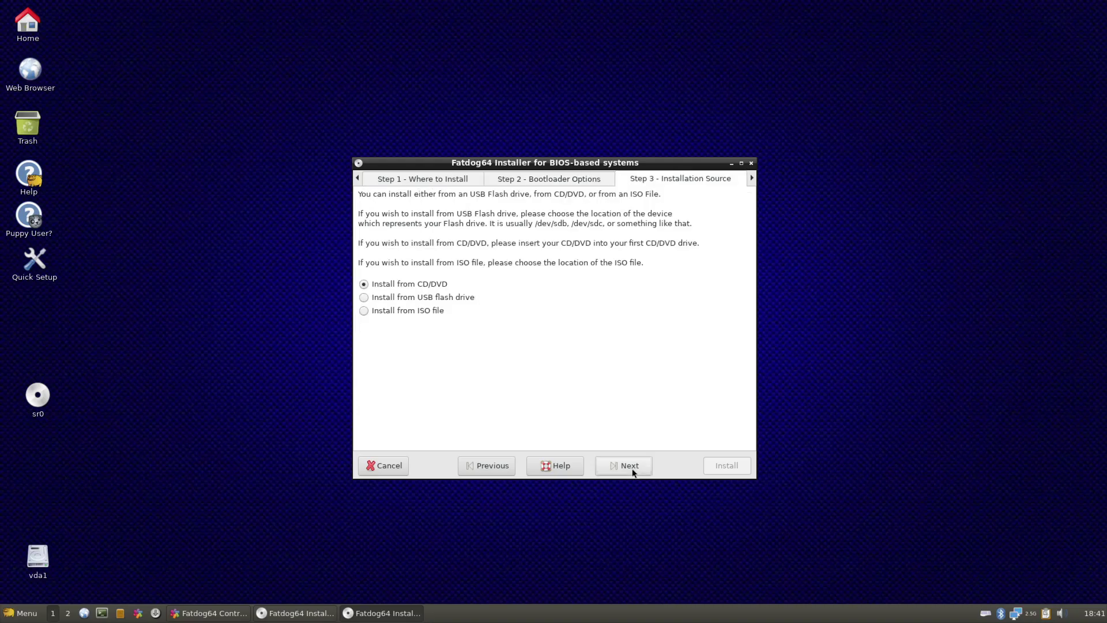
click(633, 471)
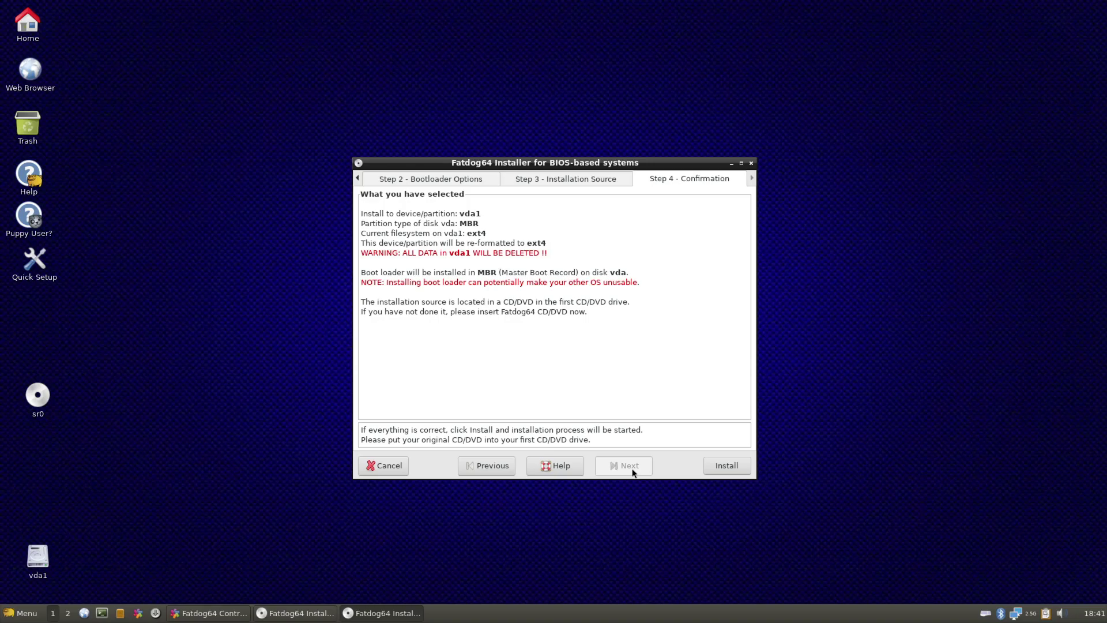
Install Fatdog64 onto vda1, acknowledge the success message, and refresh the disk list.
click(725, 464)
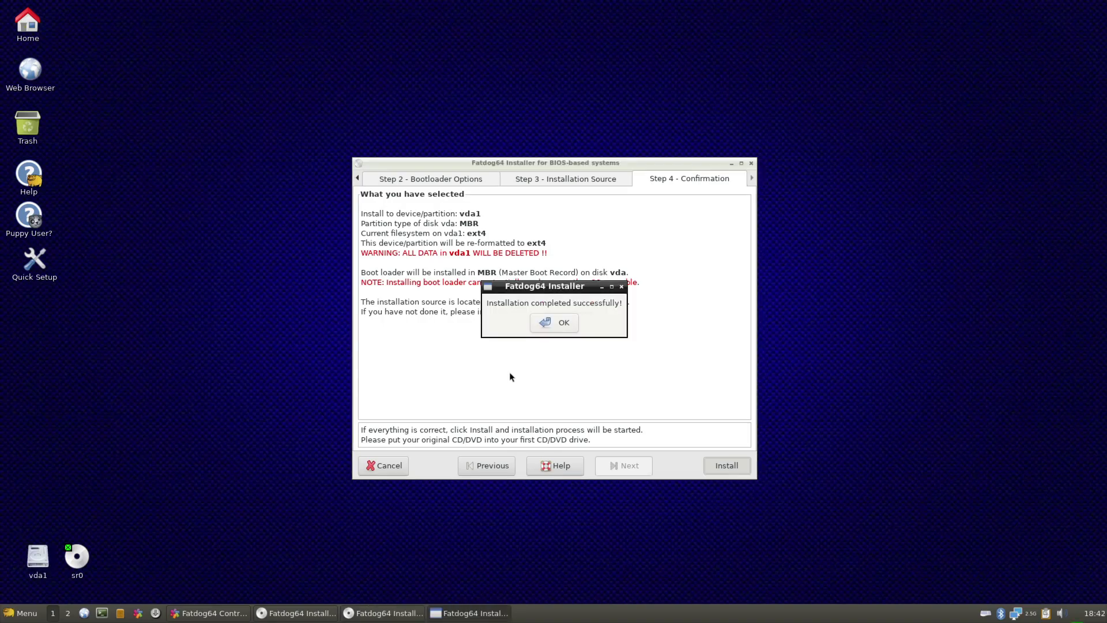
click(542, 323)
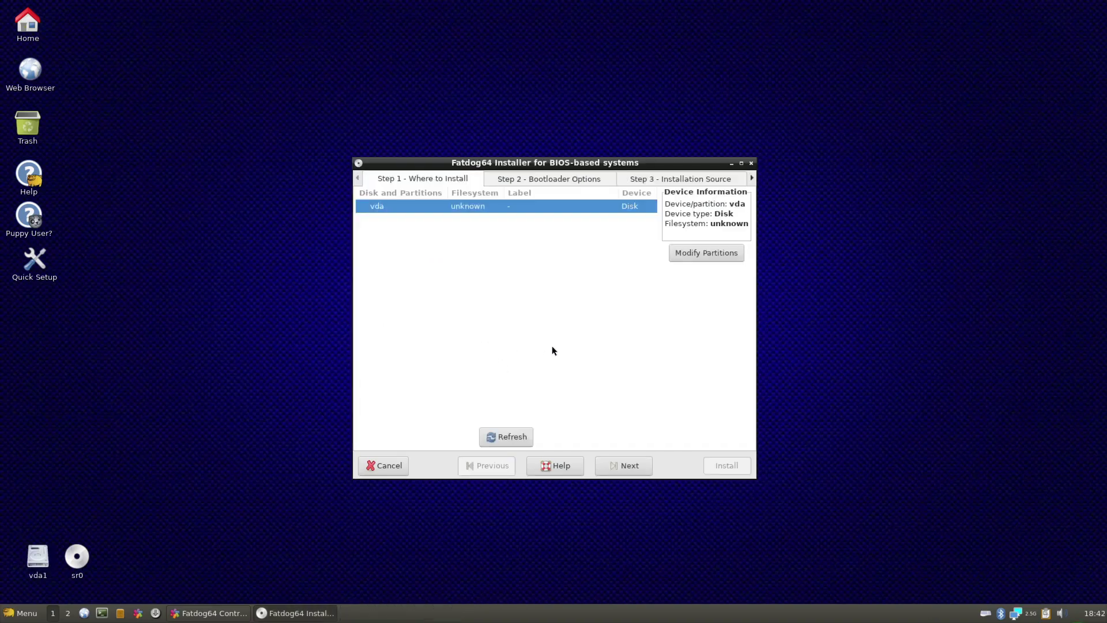
click(505, 439)
Close the installer, briefly open and close Network Tool and Graphical Disk Map, then open Menu.
click(750, 162)
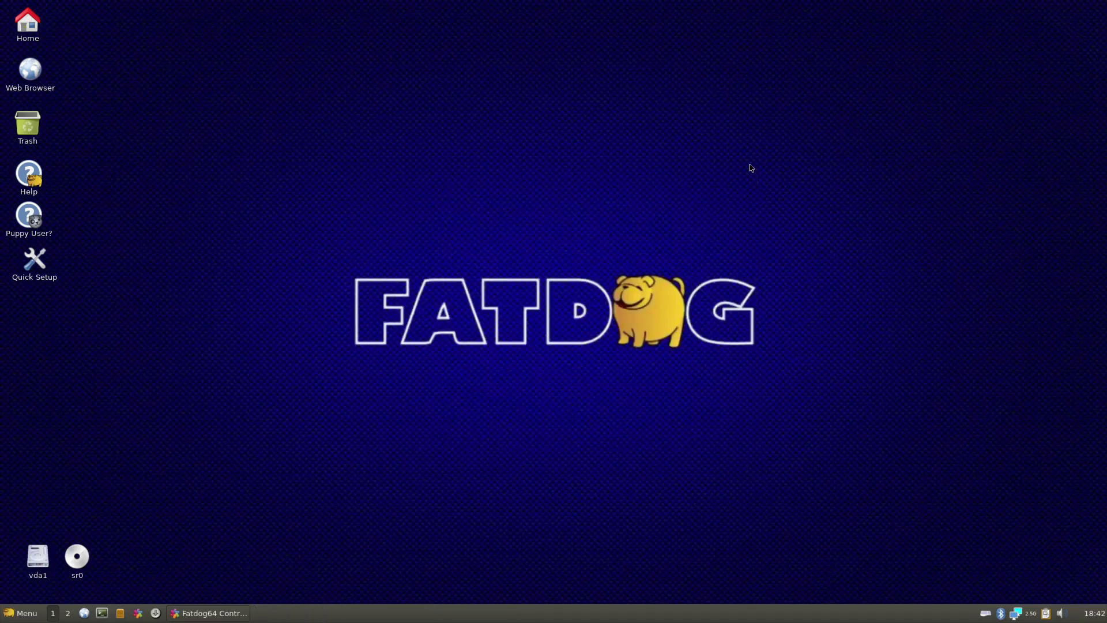
click(1013, 614)
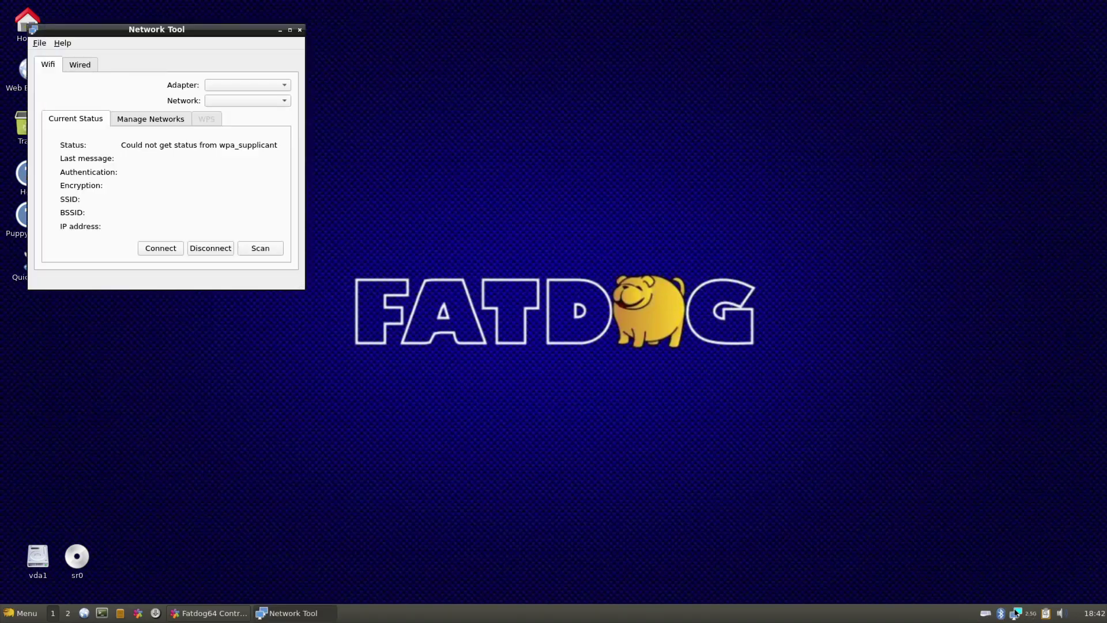
click(299, 29)
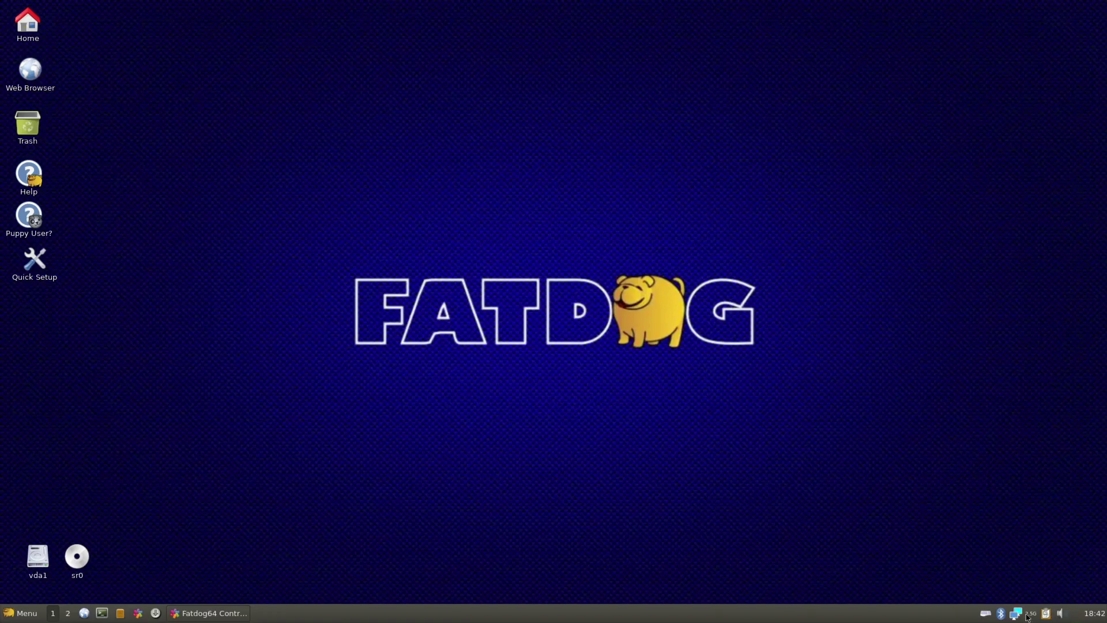
click(1046, 613)
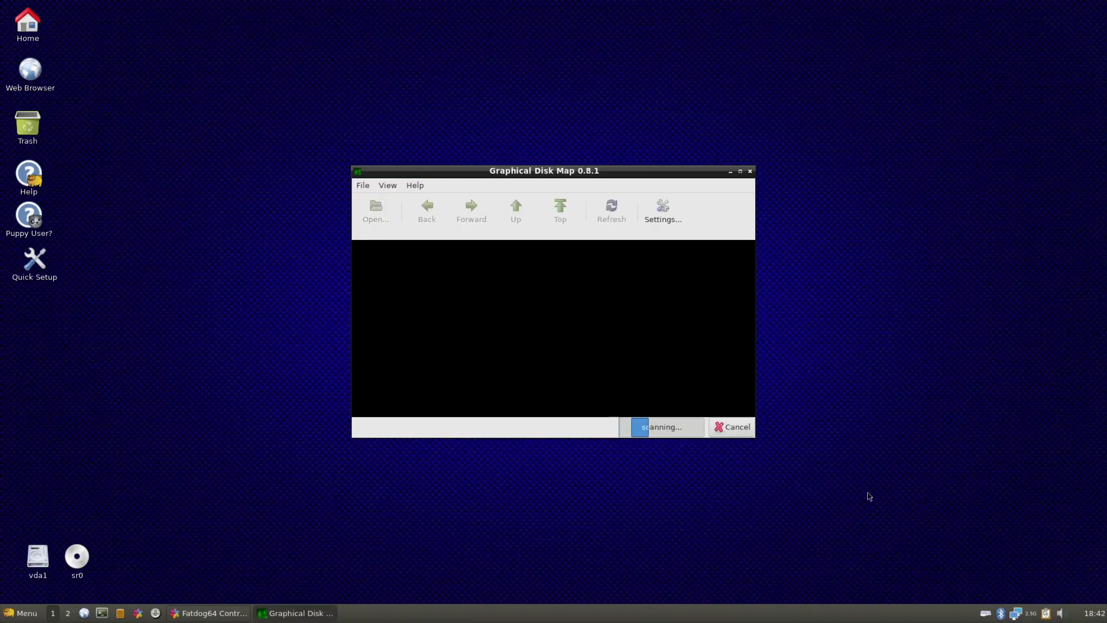
click(750, 171)
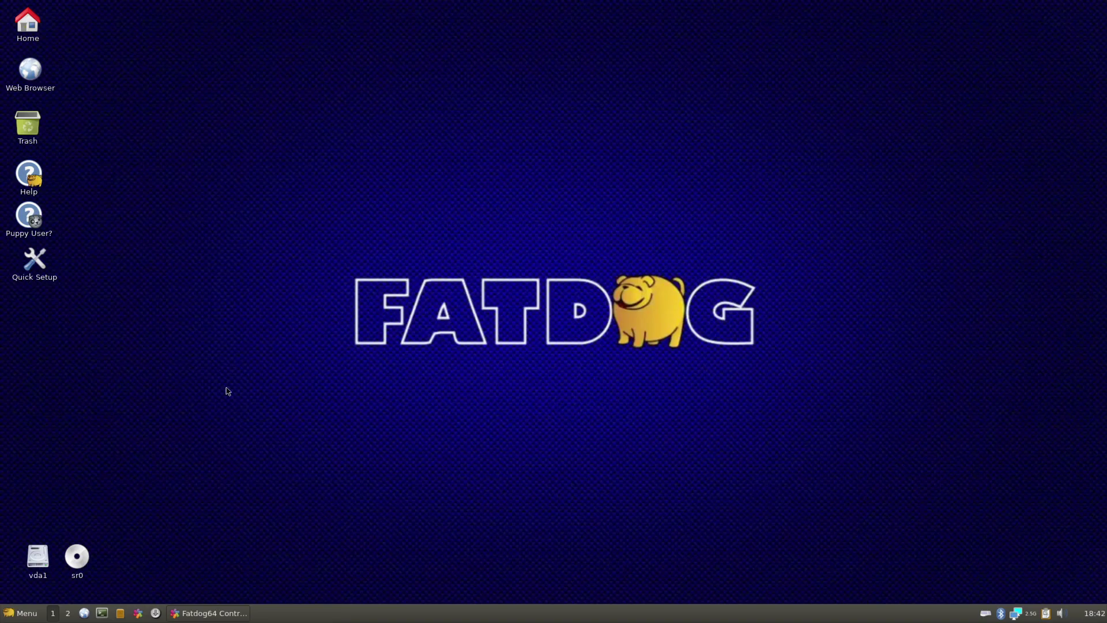
click(21, 612)
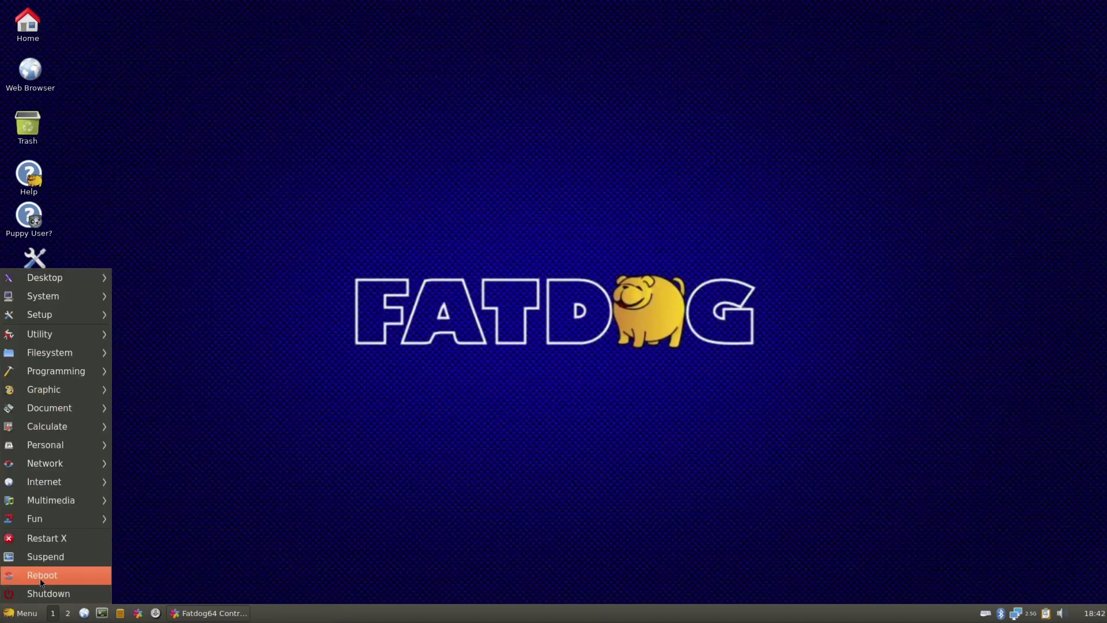
Reboot without creating a save file, accepting that session data will be lost.
click(39, 576)
click(503, 343)
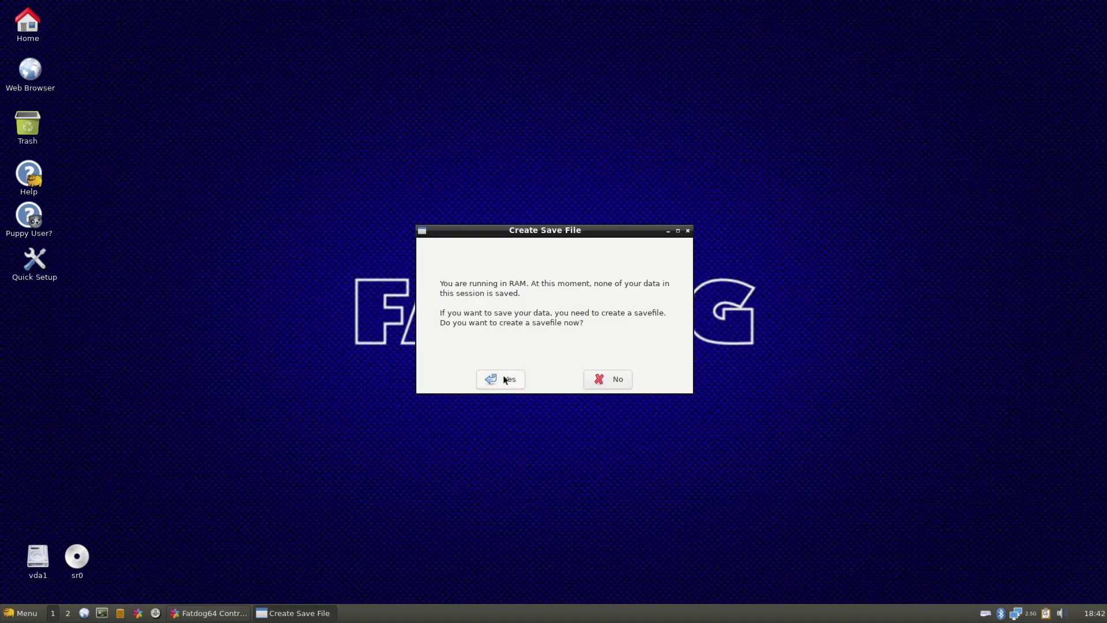
click(614, 383)
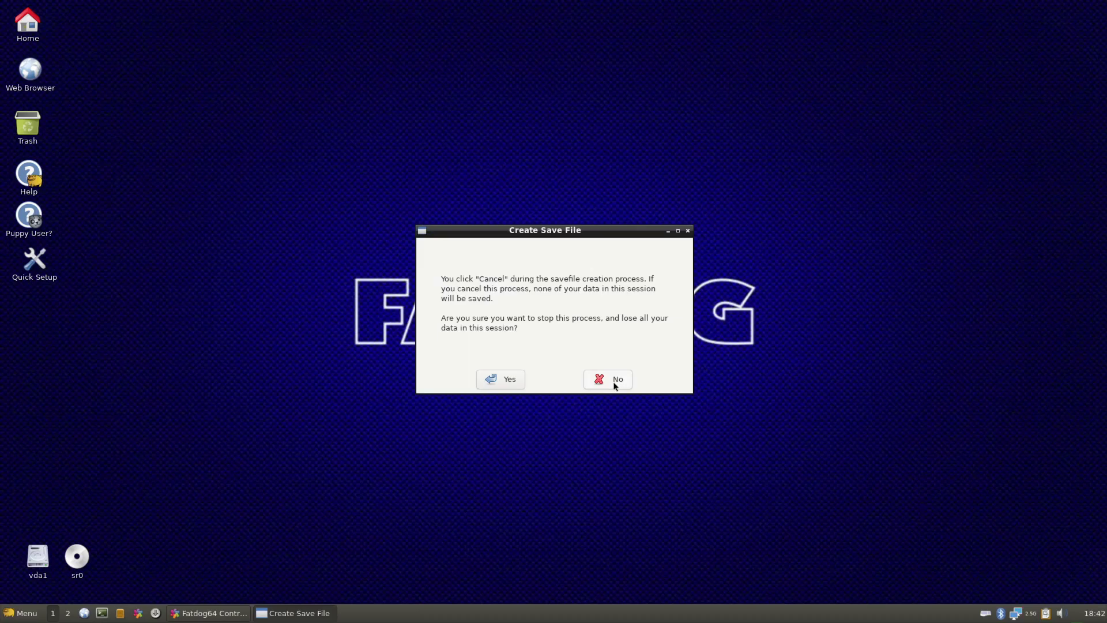
click(614, 385)
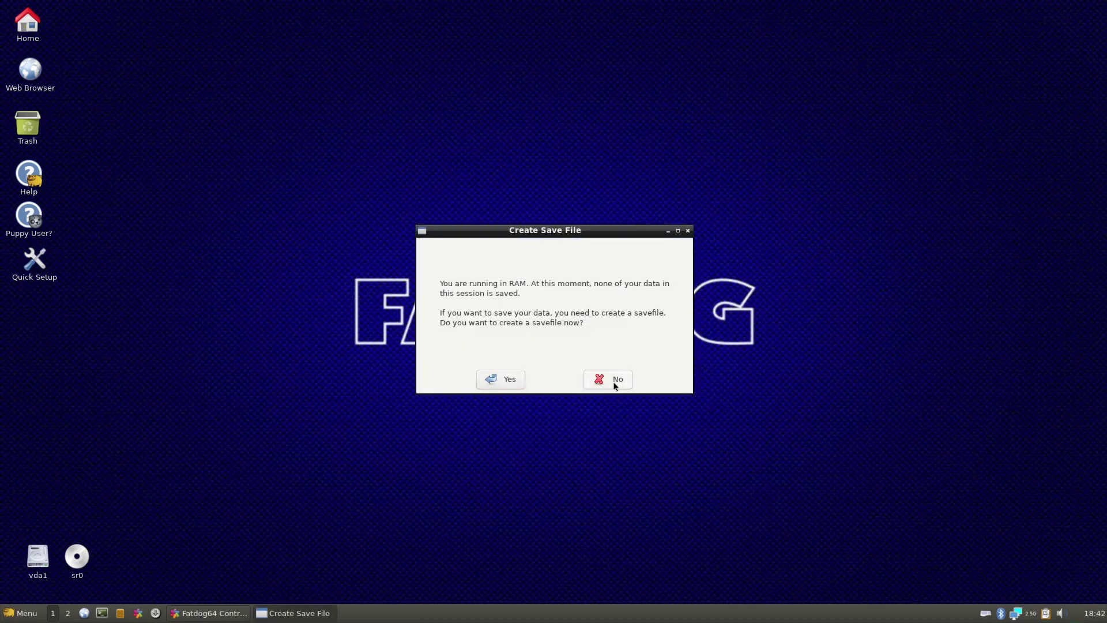
click(614, 385)
click(510, 381)
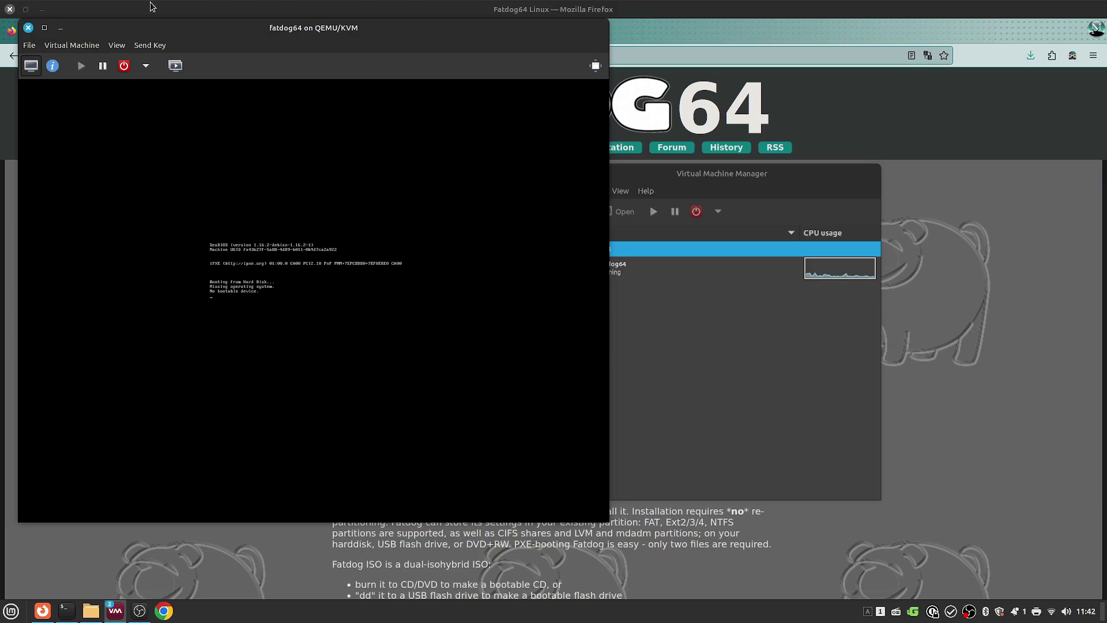
Close the console, then delete the fatdog64 VM along with its fatdog64.qcow2 storage file.
click(28, 28)
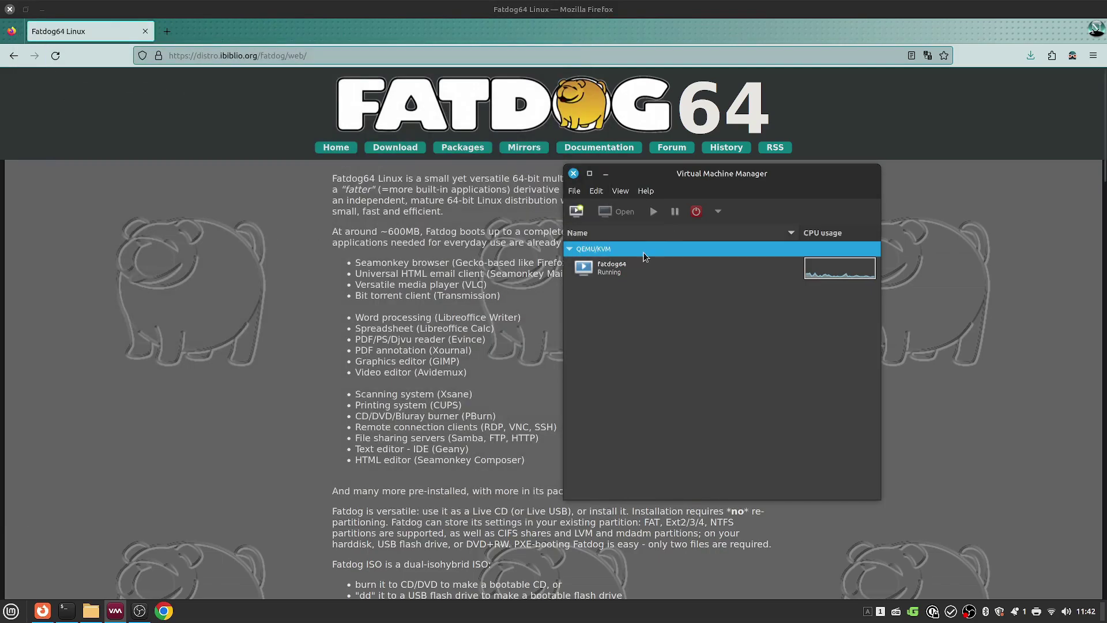
click(621, 277)
right_click(622, 277)
click(673, 360)
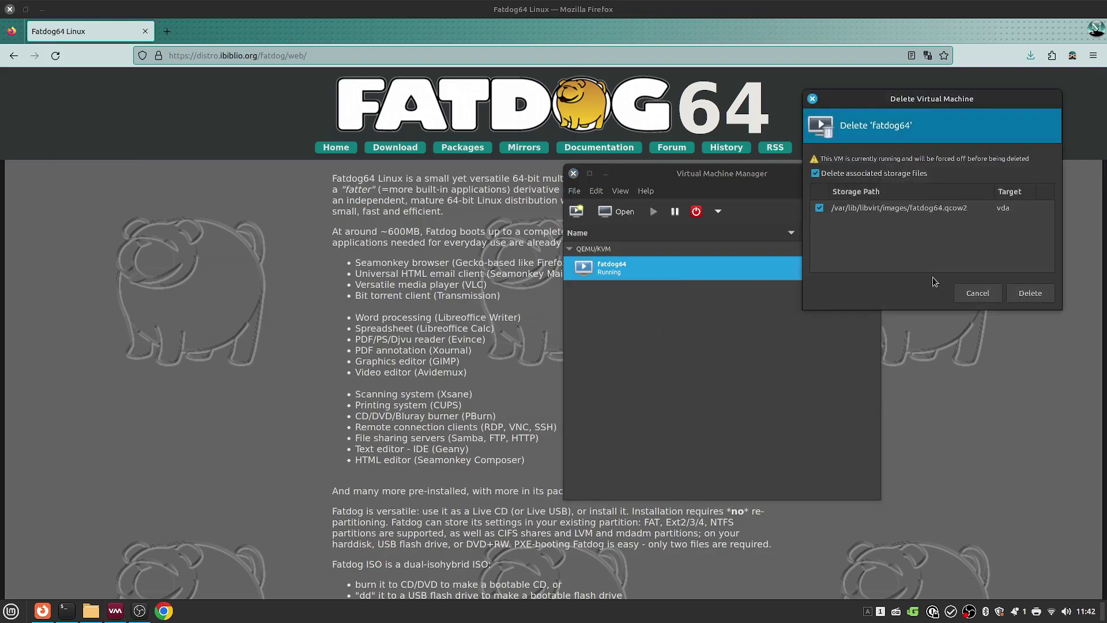
click(1029, 293)
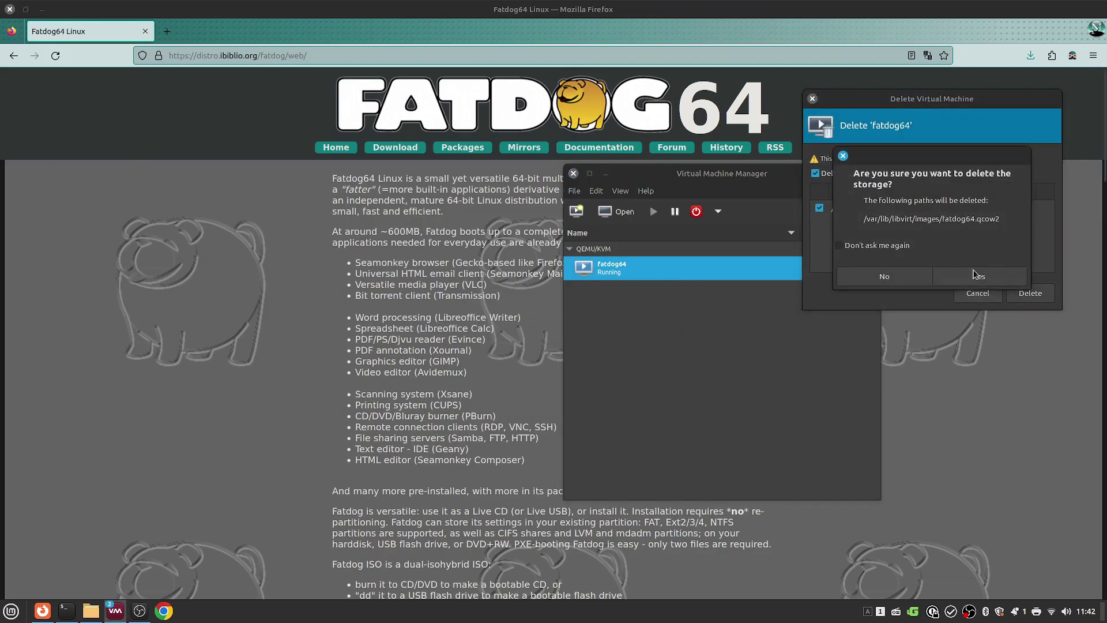
click(974, 275)
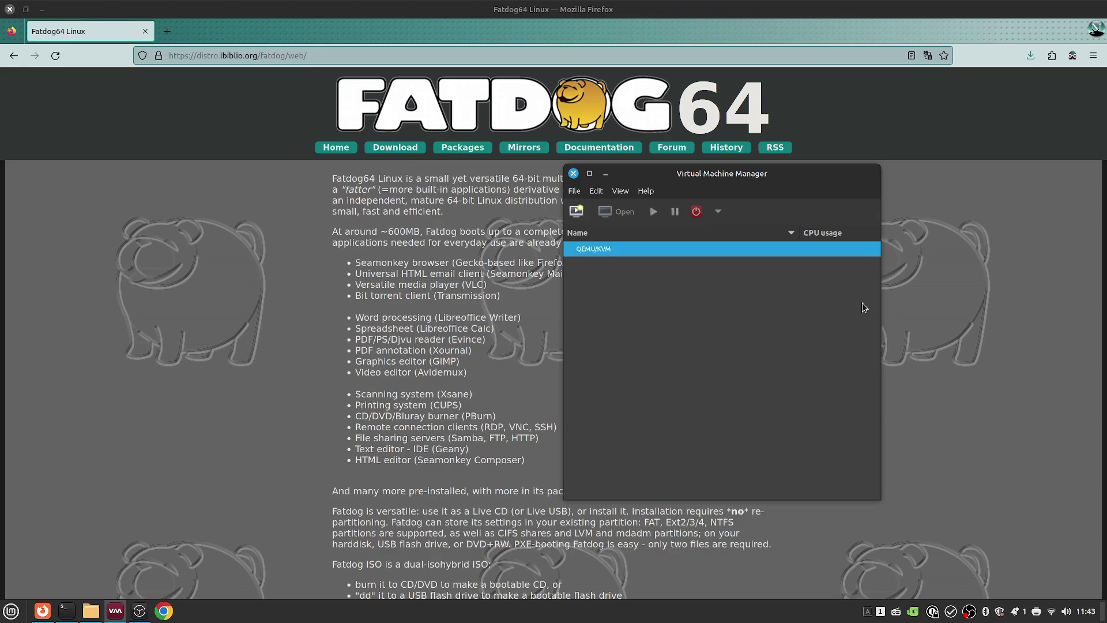
Raise the Fatdog64 Linux homepage in Firefox and scroll down to the Fatdog ISO notes.
click(510, 313)
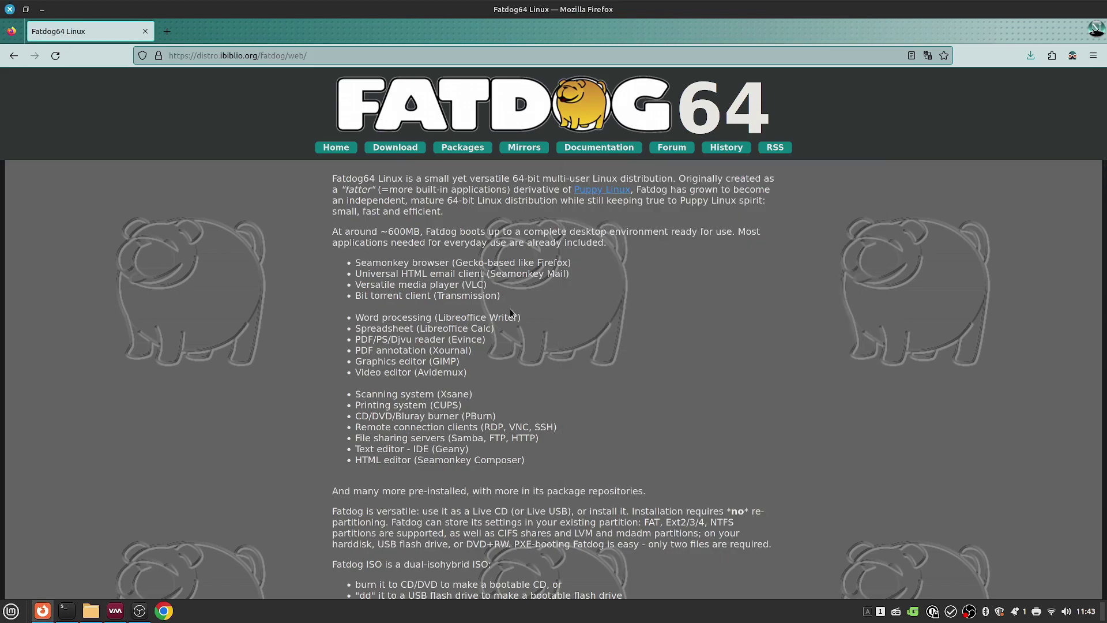
scroll(507, 311, down, 5)
scroll(256, 385, down, 5)
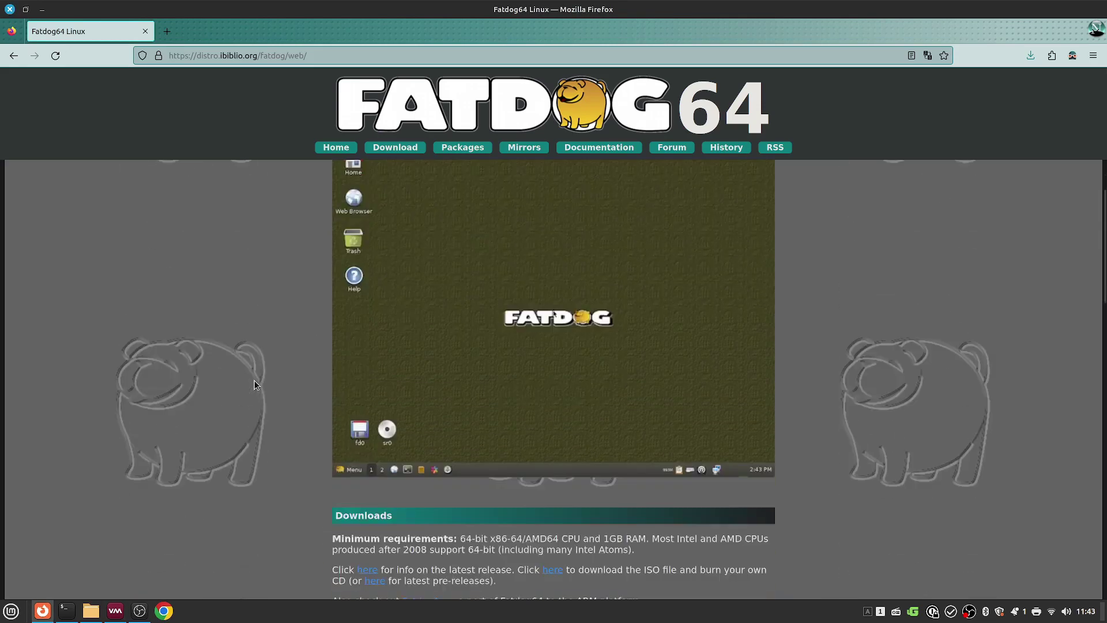
scroll(256, 385, up, 3)
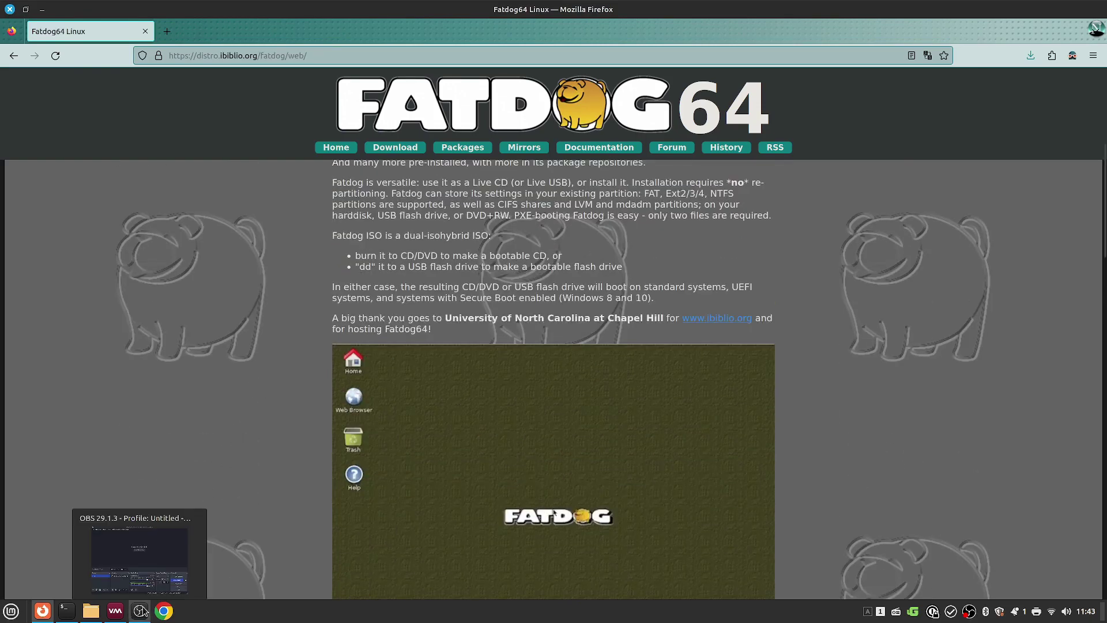